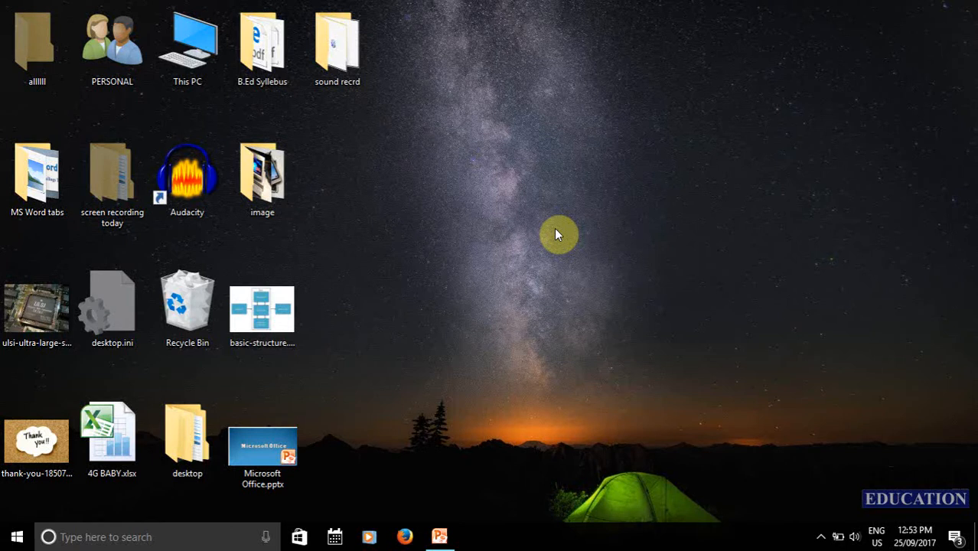
- Start Microsoft Word by running 'winword' from the Run box
key("super+r")
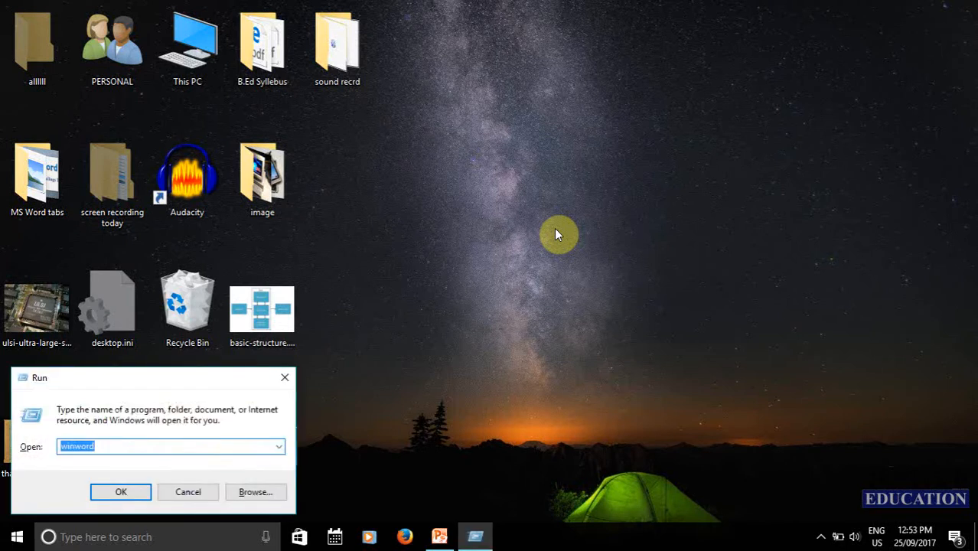
type("winword")
key("Return")
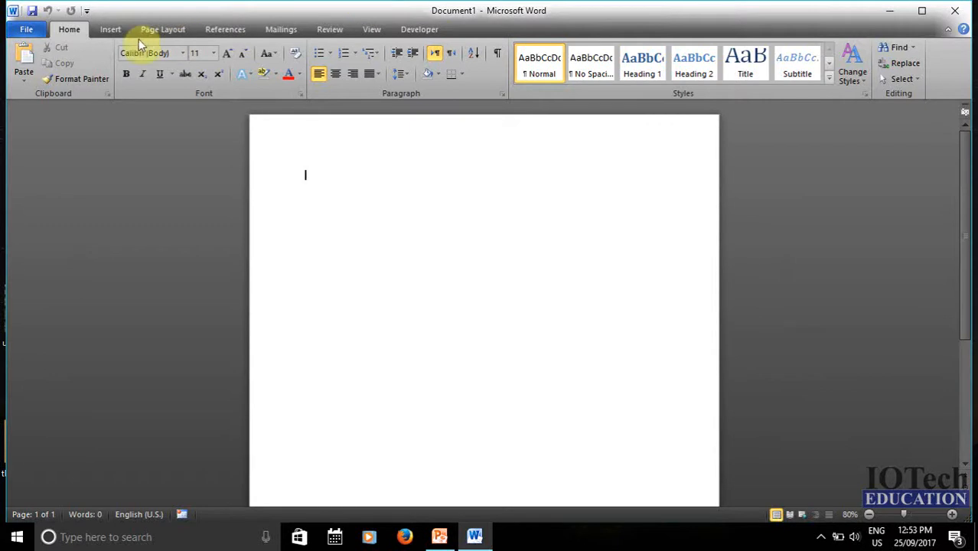
- Switch the ribbon to the Insert commands
left_click(115, 32)
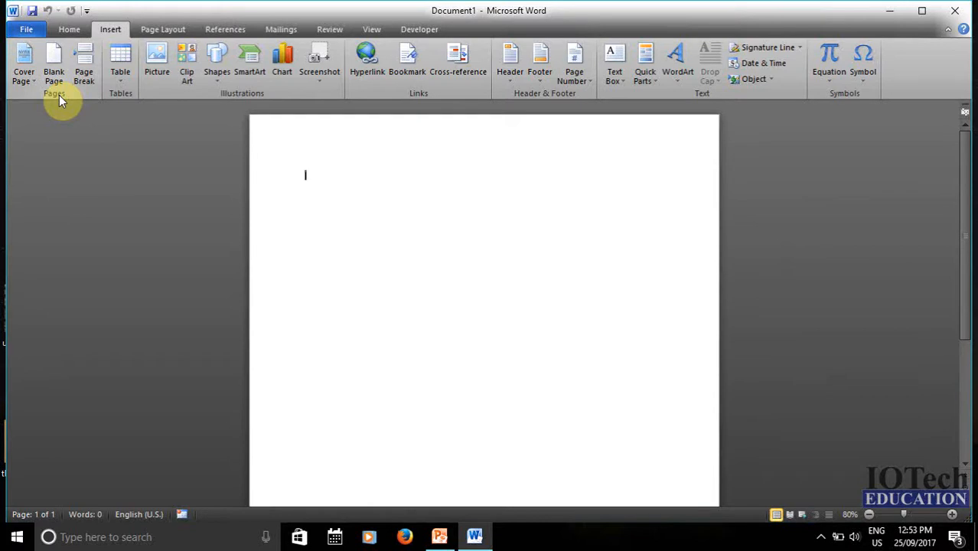
- Insert the Puzzle cover page design, adding placeholder title, subtitle, year and abstract
left_click(25, 78)
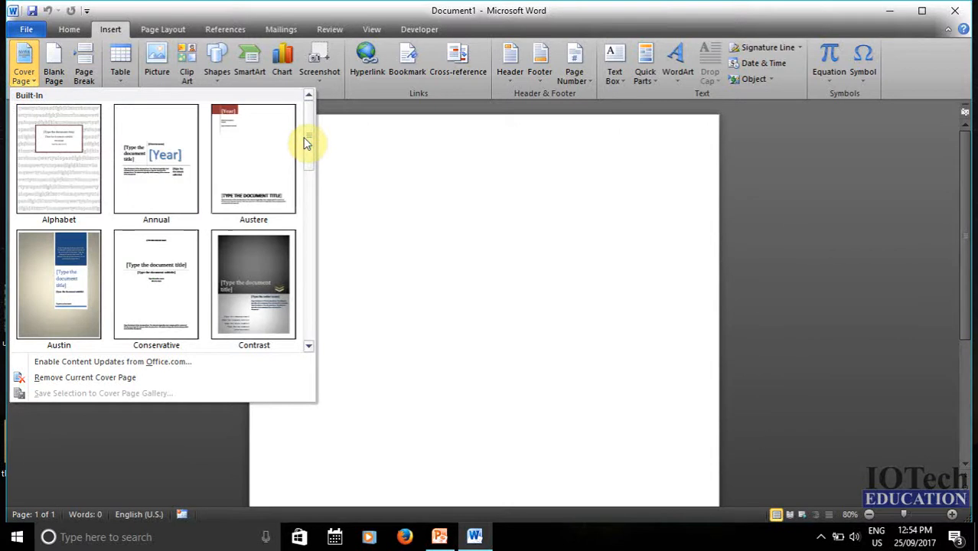
scroll(308, 188, "down", 3)
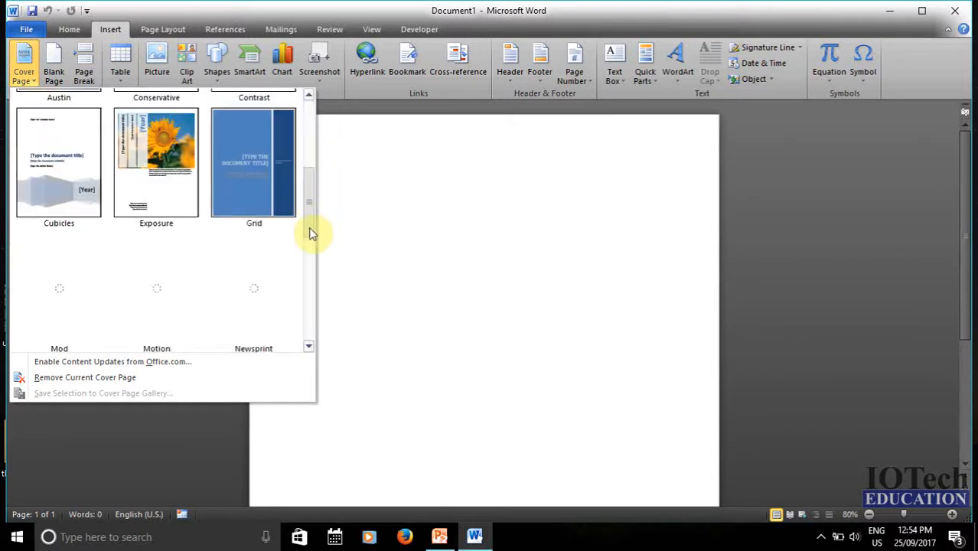
scroll(309, 252, "down", 3)
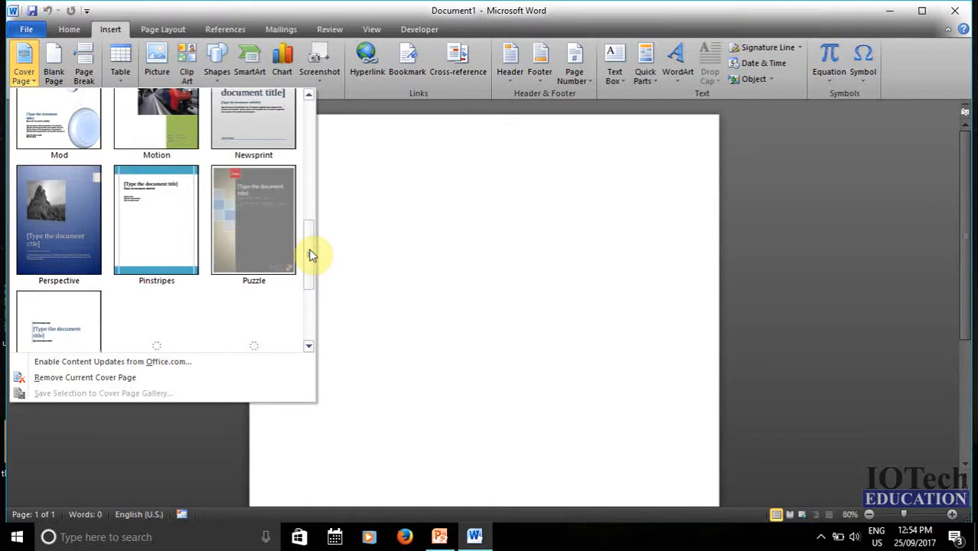
left_click_drag(312, 255, 308, 229)
left_click(264, 268)
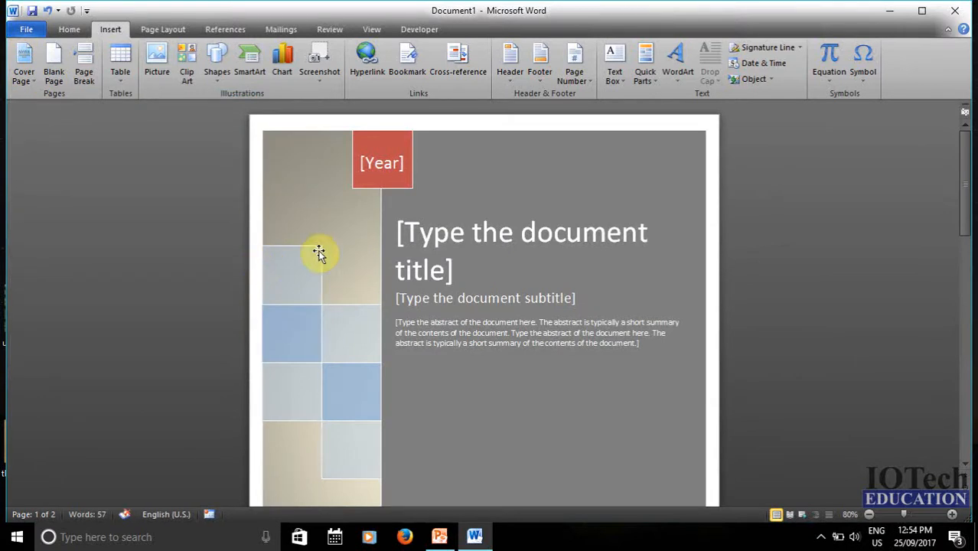
scroll(368, 267, "down", 5)
scroll(427, 292, "down", 3)
scroll(436, 310, "up", 8)
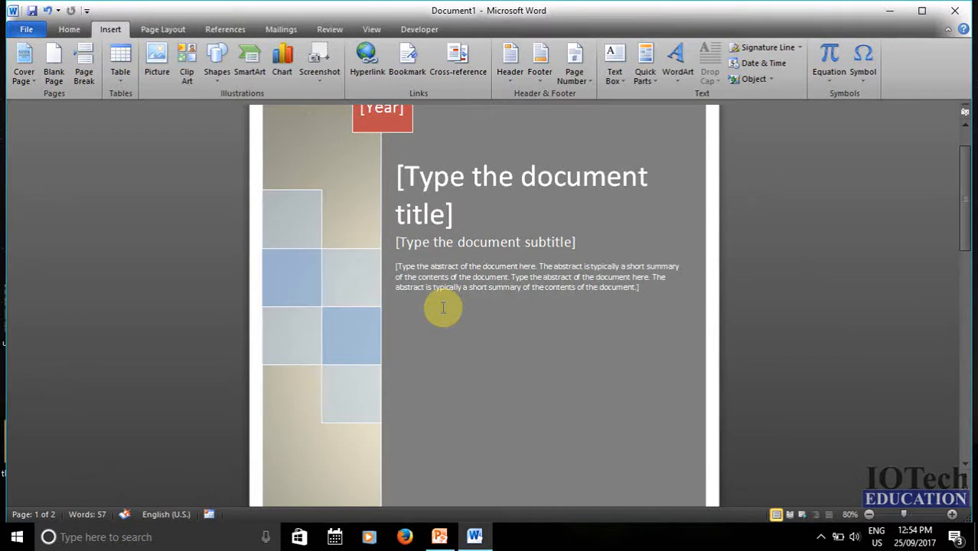
- Create a new document filled with three sample paragraphs using =rand()
key("ctrl+n")
left_click(107, 29)
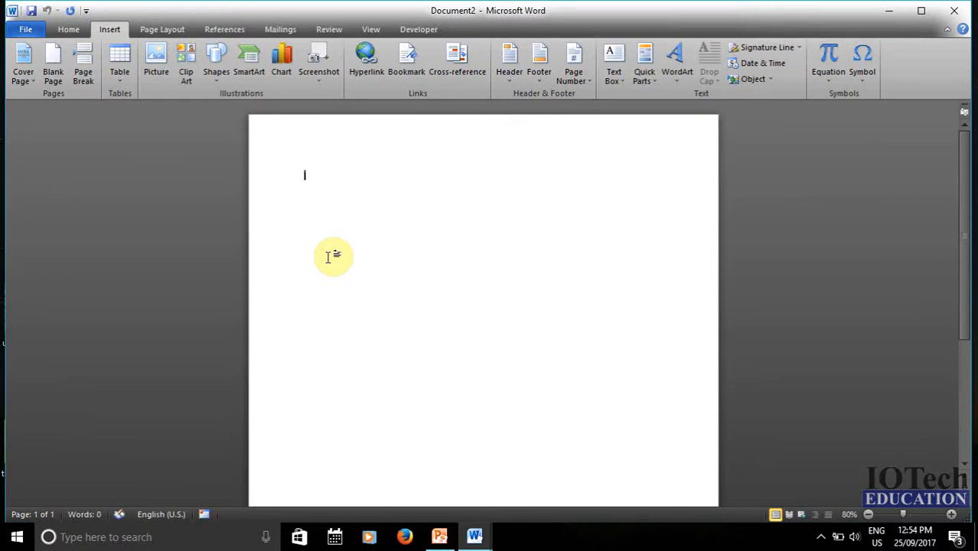
type("=")
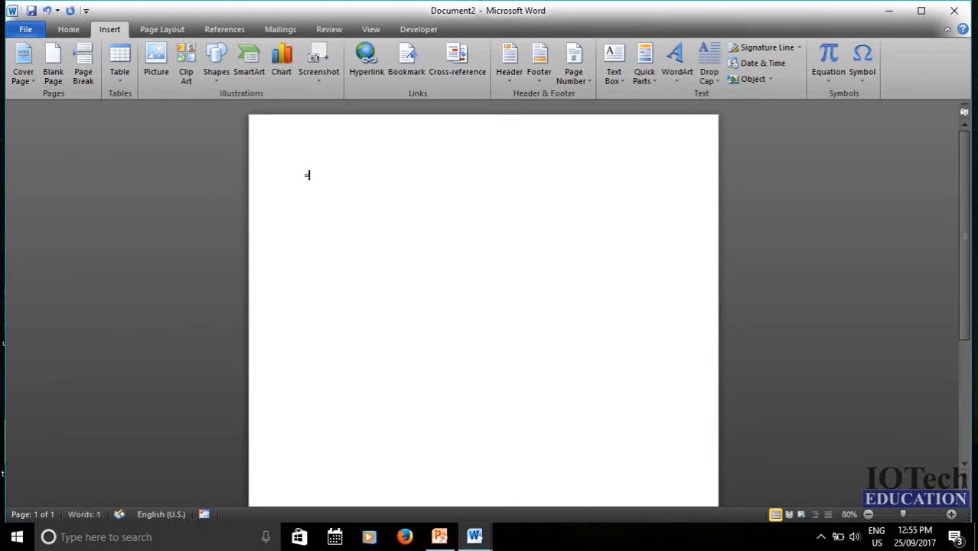
type("rand()")
key("Return")
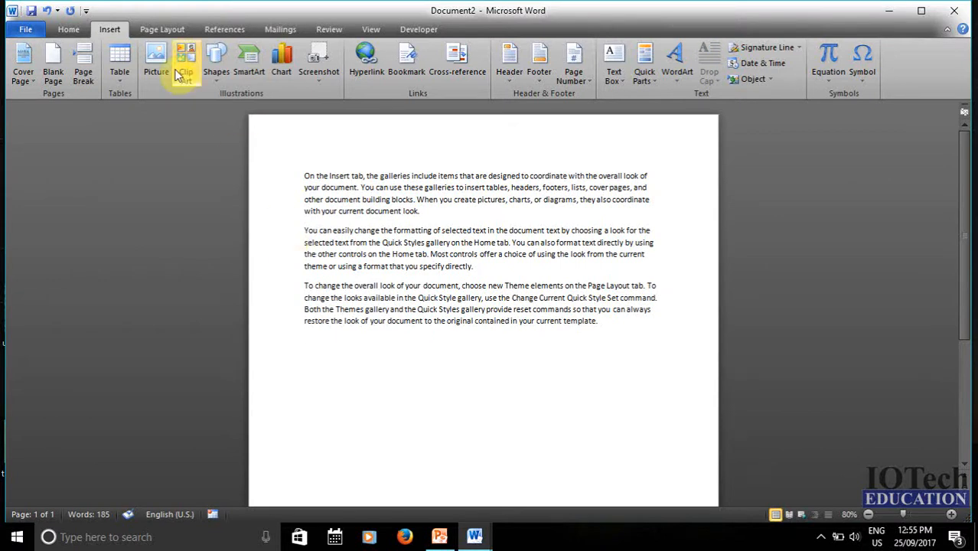
- Add a blank page after the sample text
left_click(55, 77)
scroll(360, 295, "down", 4)
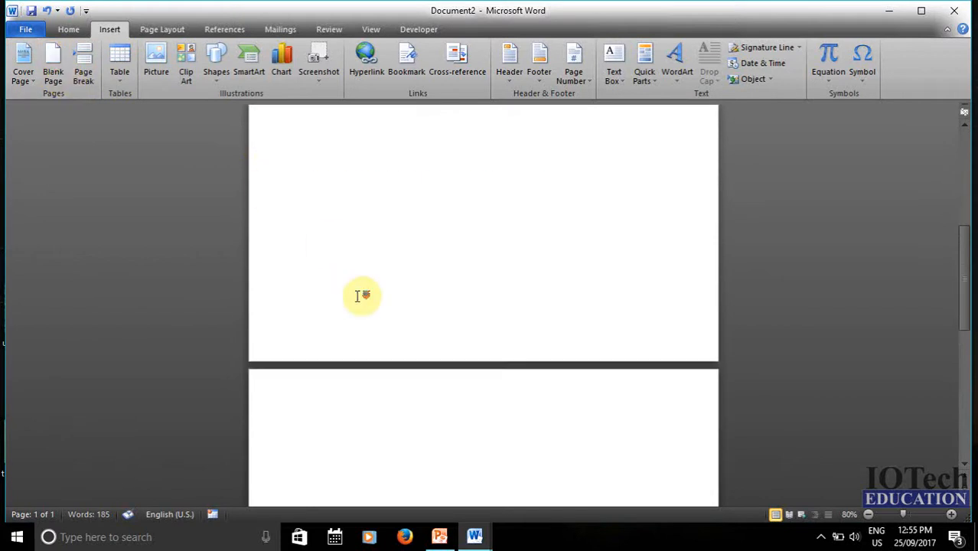
scroll(360, 297, "down", 2)
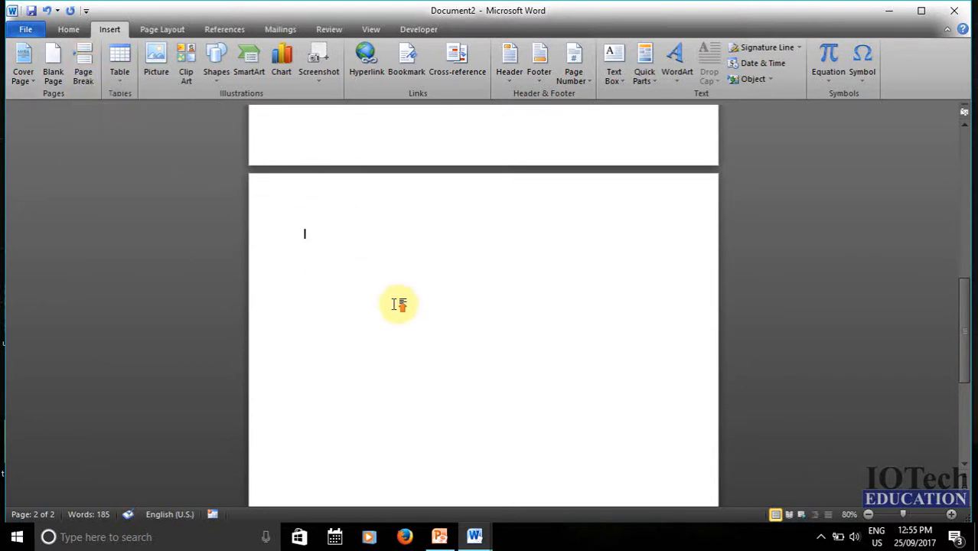
scroll(399, 304, "up", 10)
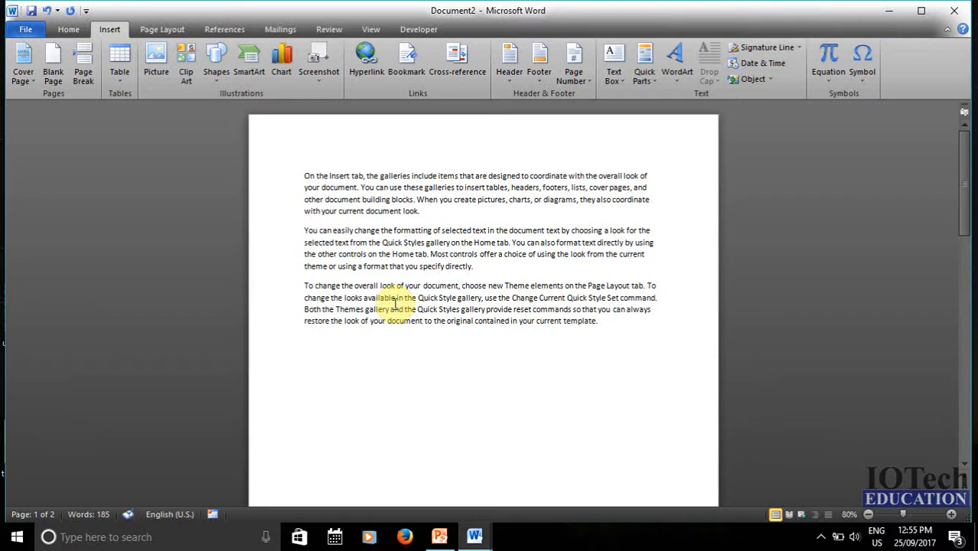
- Insert a page break before the second paragraph so page one keeps only the first
left_click(426, 245)
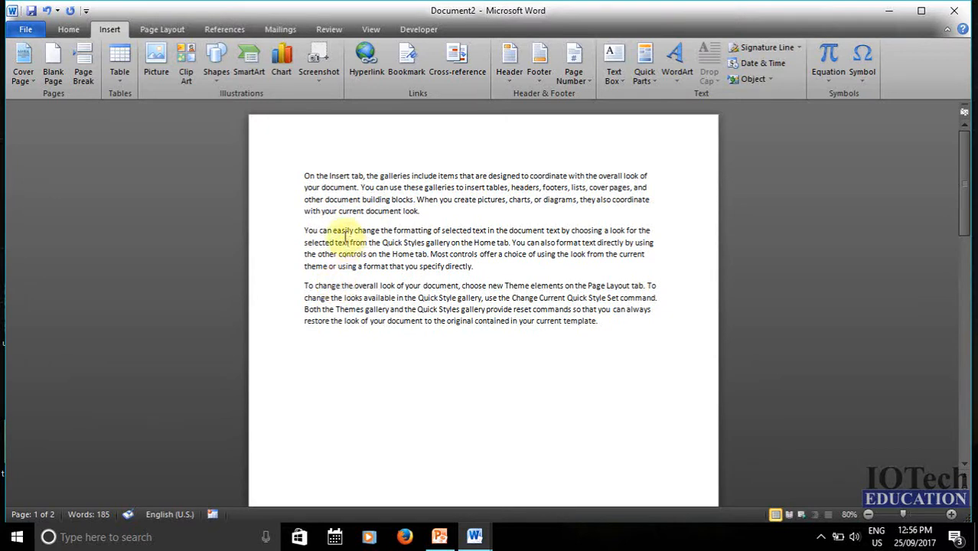
left_click(299, 229)
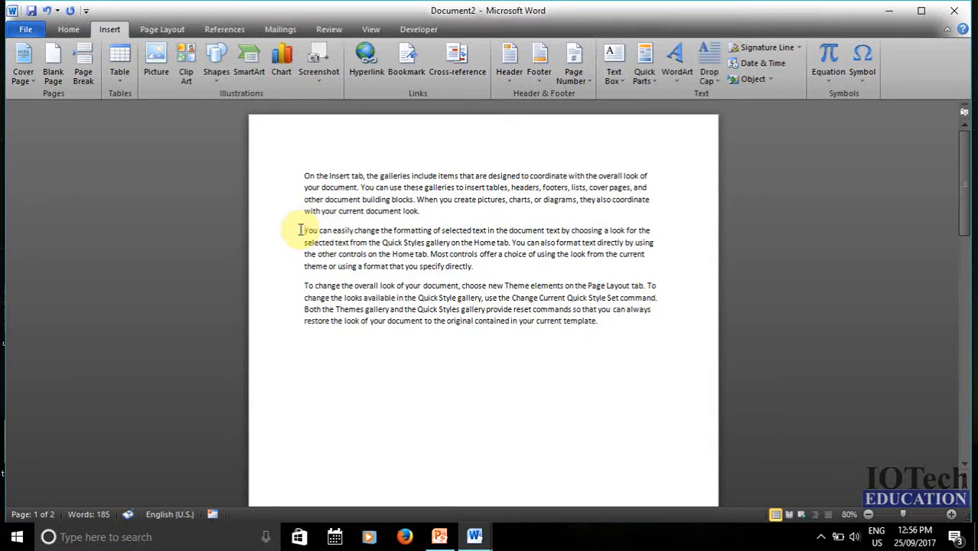
left_click(80, 66)
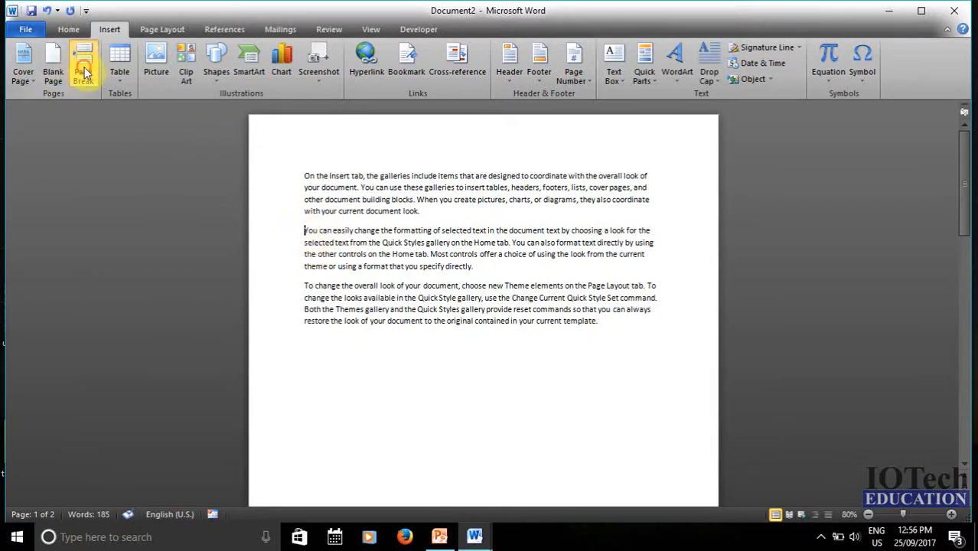
scroll(338, 241, "down", 3)
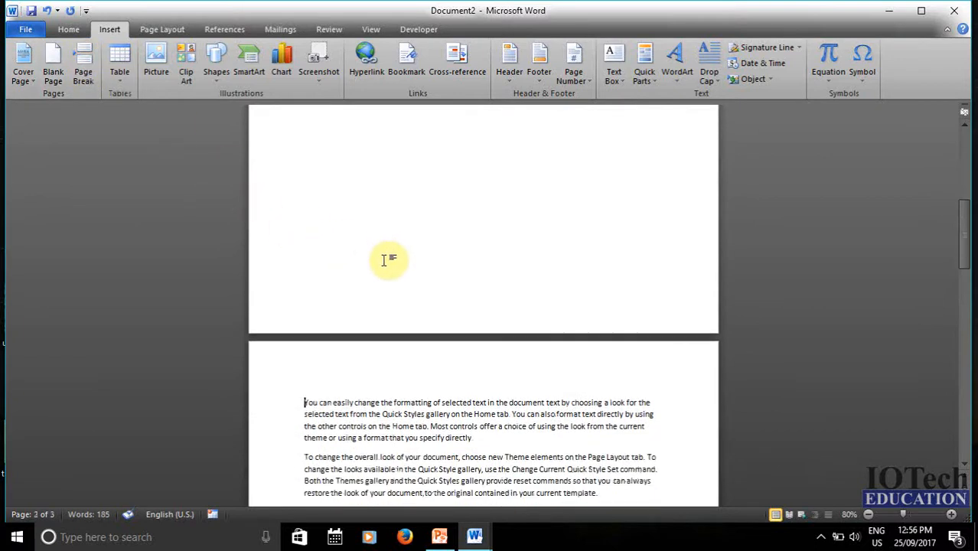
scroll(388, 261, "down", 3)
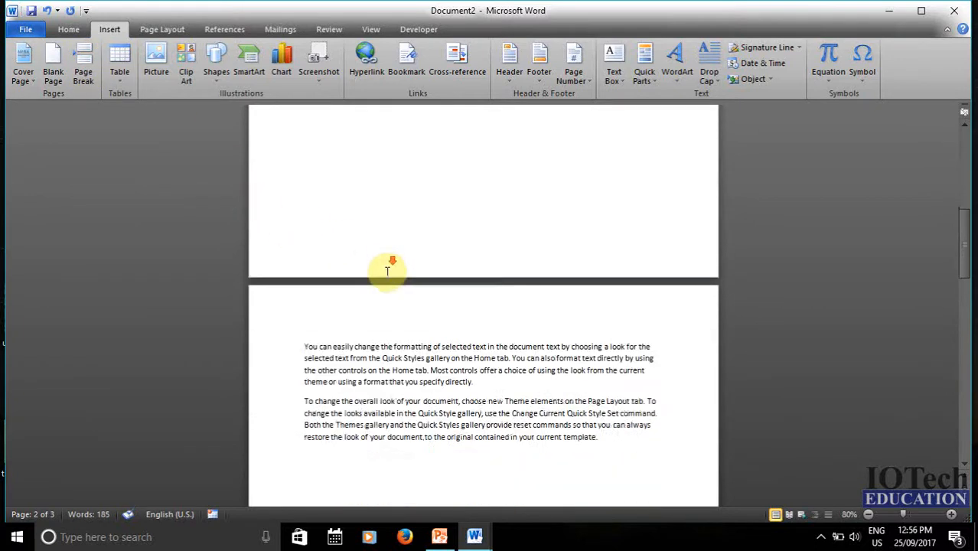
scroll(388, 310, "down", 20)
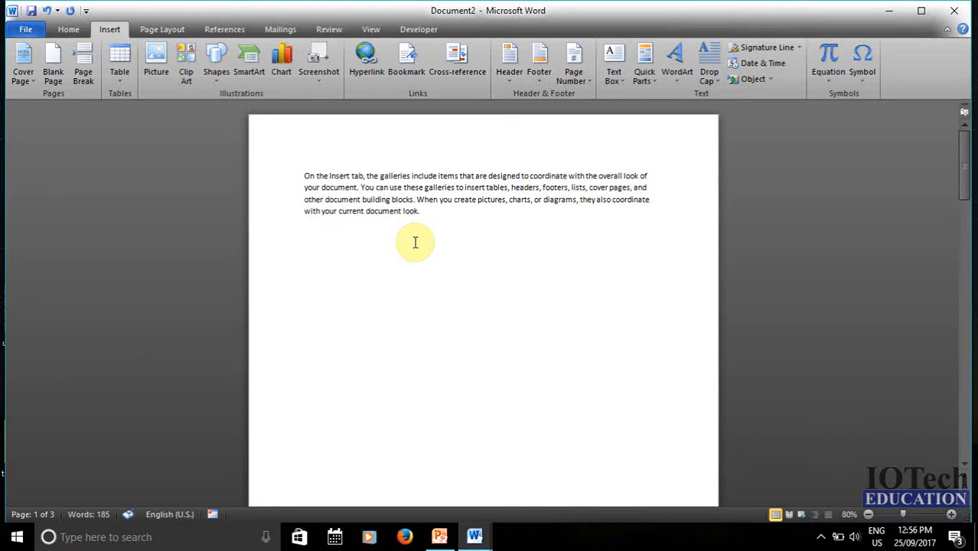
left_click(258, 243)
- Zoom the view to 120% and bring up the Insert Table size grid
left_click(951, 514)
left_click(951, 515)
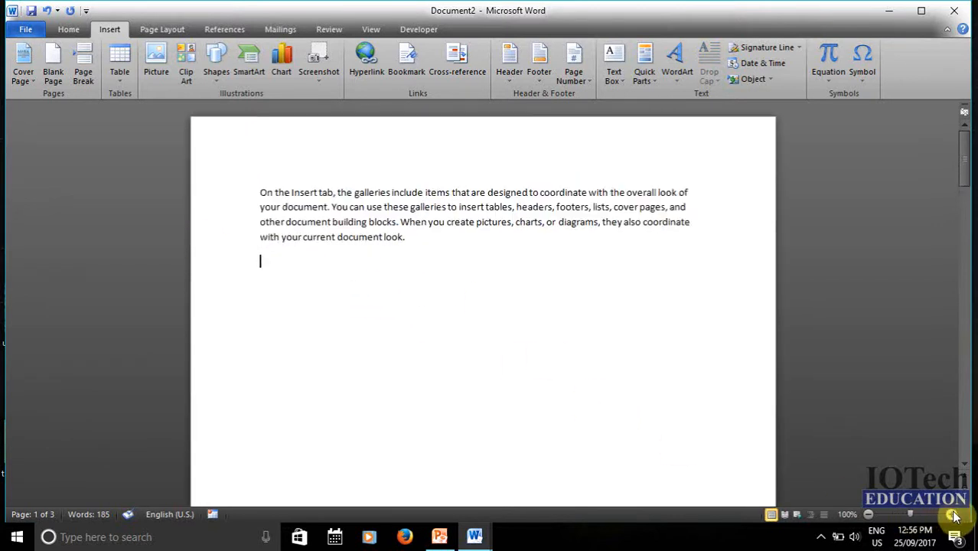
left_click(951, 514)
left_click(951, 514)
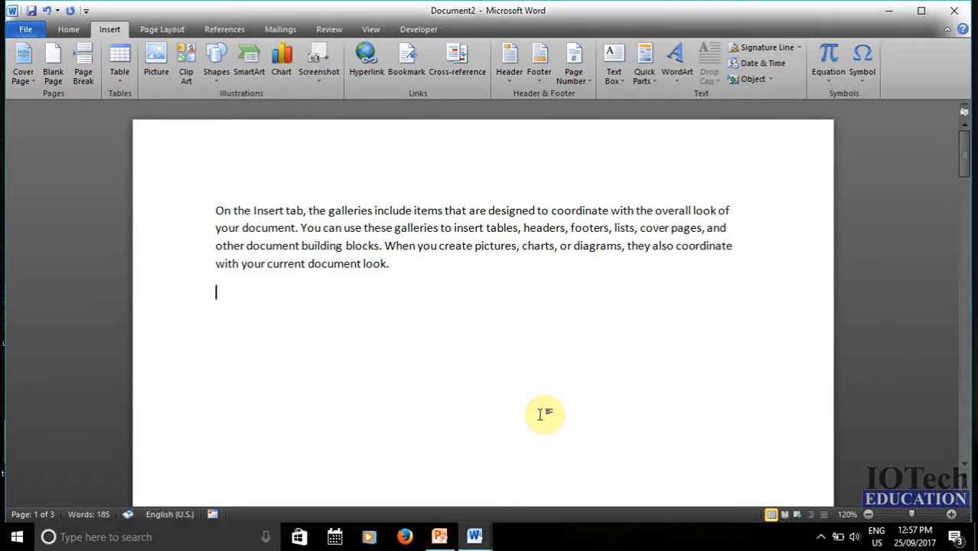
left_click(118, 72)
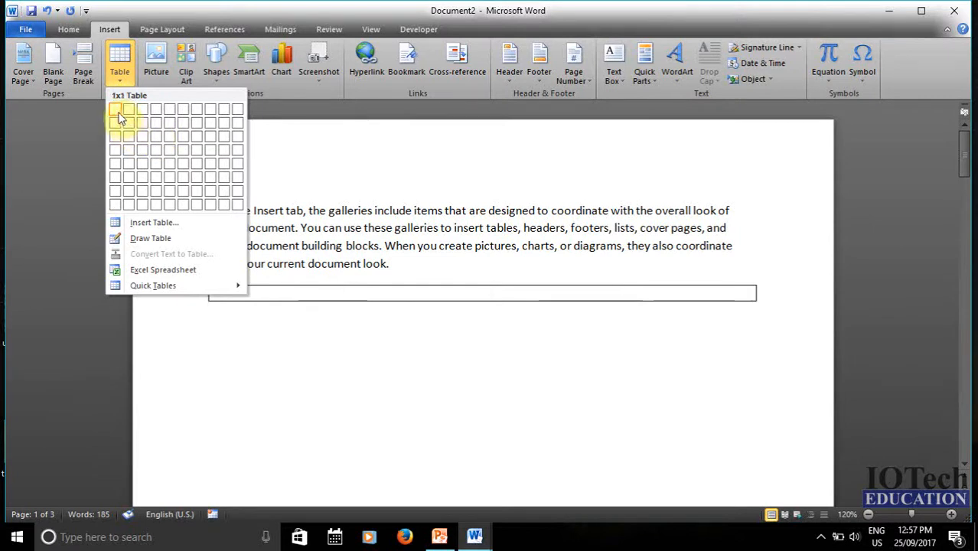
- Insert an empty 3-column by 4-row table below the first paragraph
left_click(143, 153)
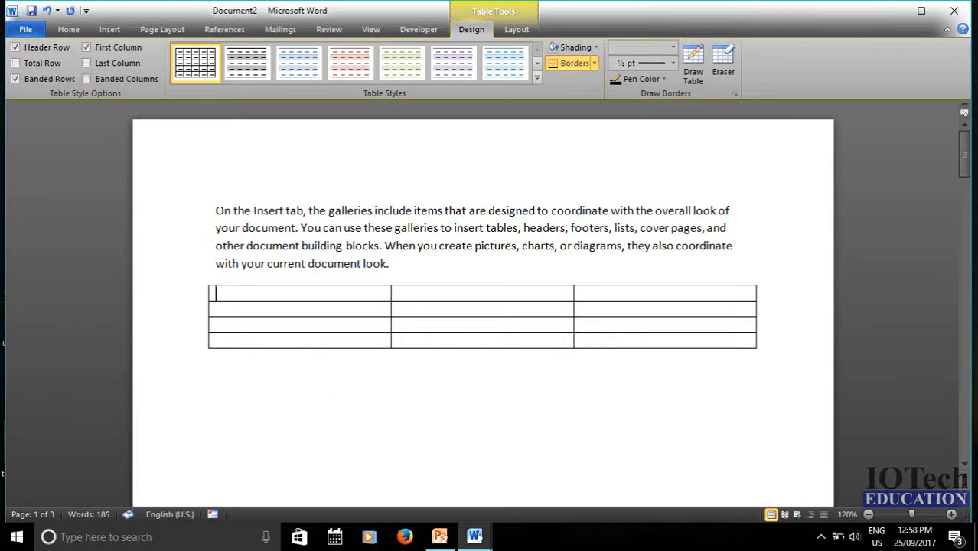
- Type the table headers Name, father's name and address
type("Name")
key("Tab")
type("fathe")
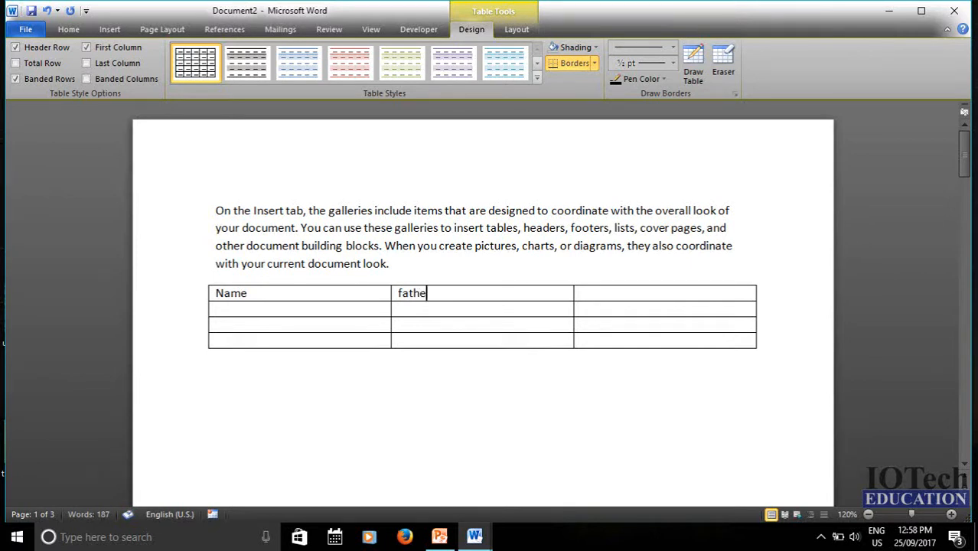
type("r's name")
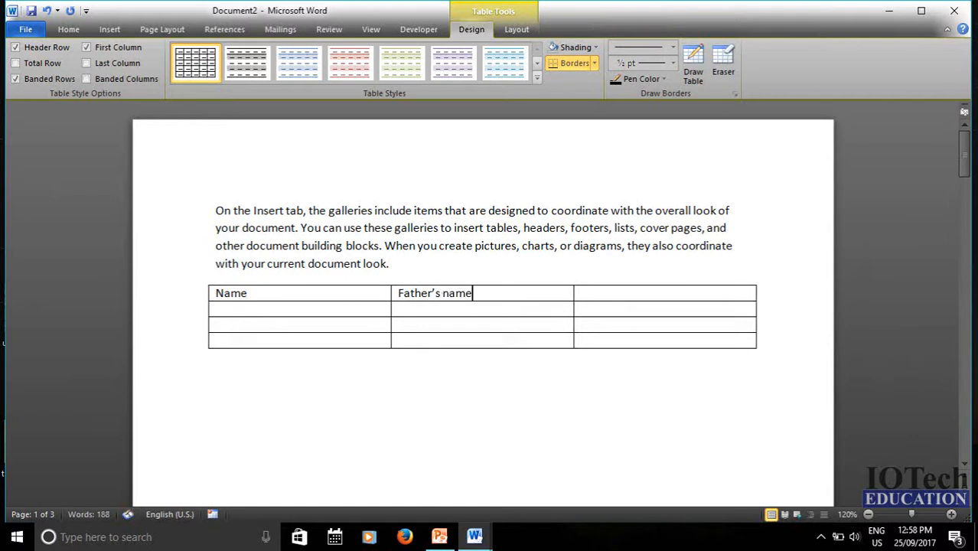
key("Tab")
type("address")
- Fill the first data row with a person's name, father's name and address
left_click(344, 308)
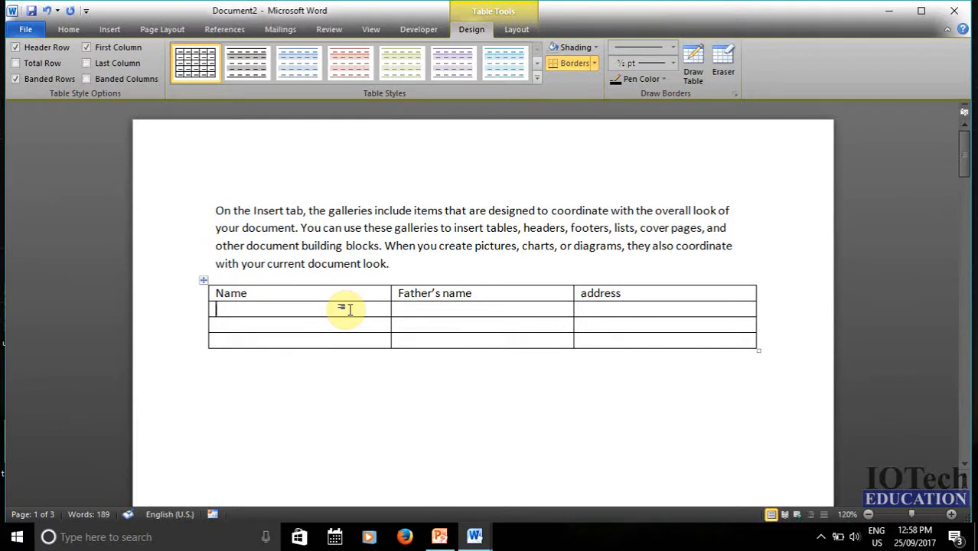
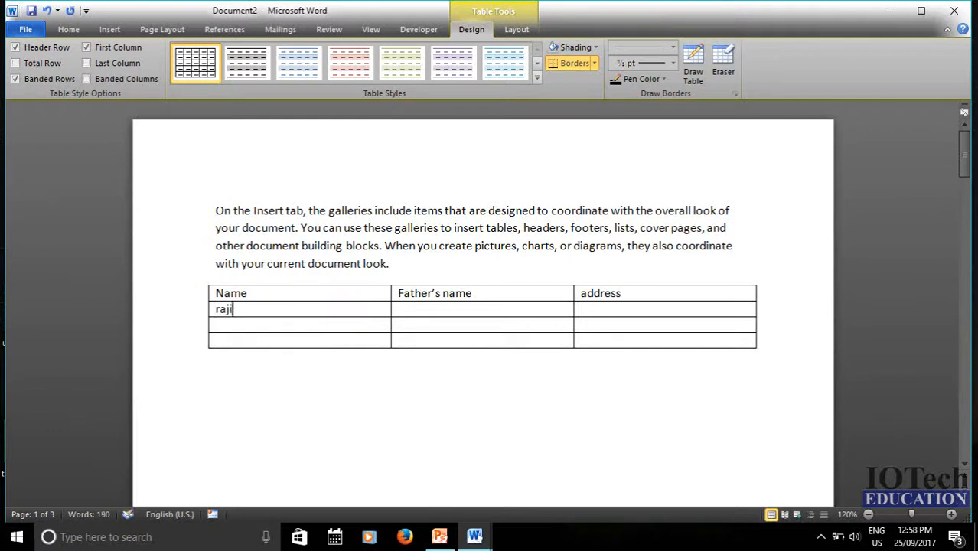
key("Tab")
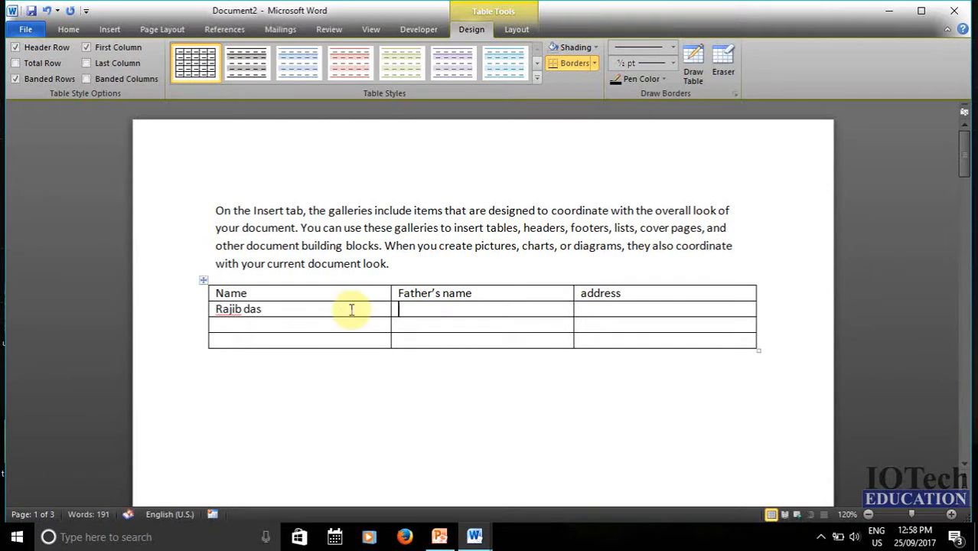
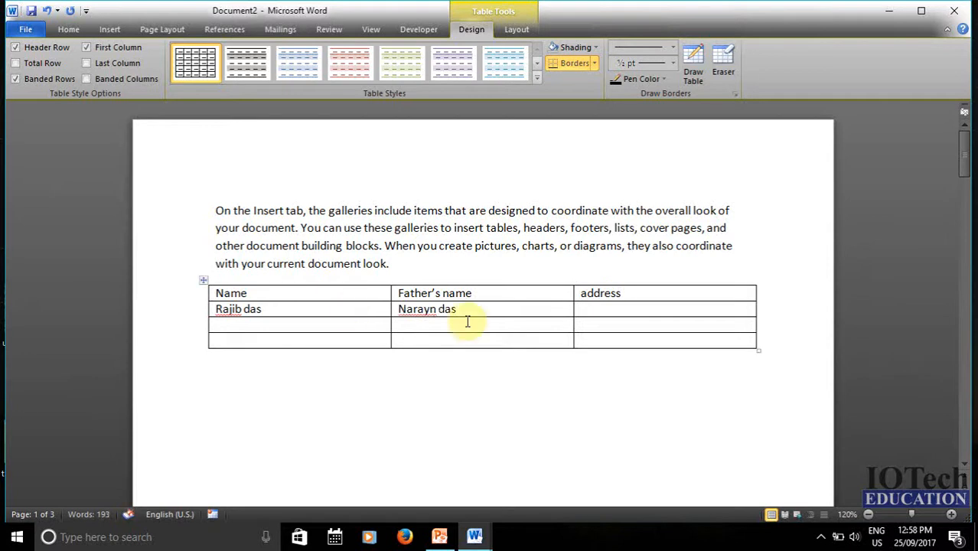
key("Tab")
type("siliguri")
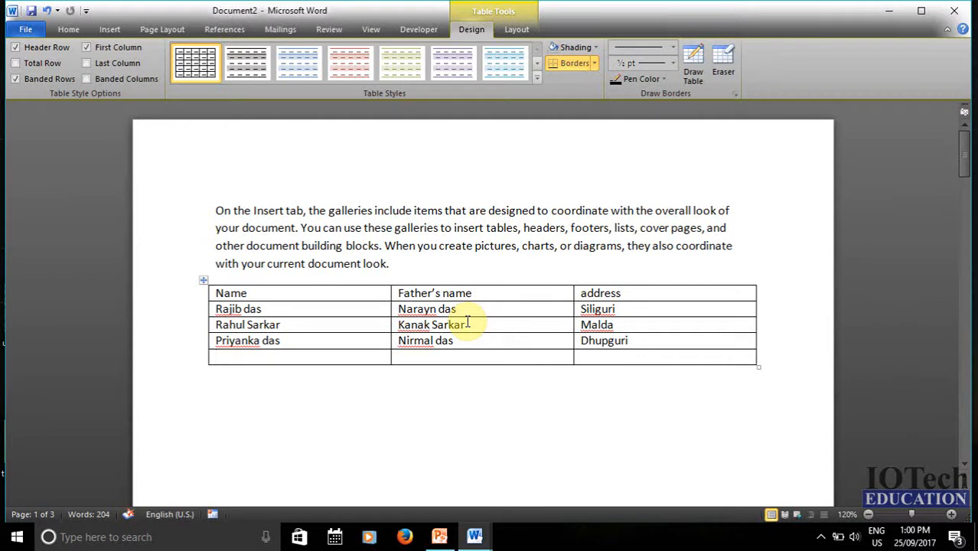
left_click(265, 309)
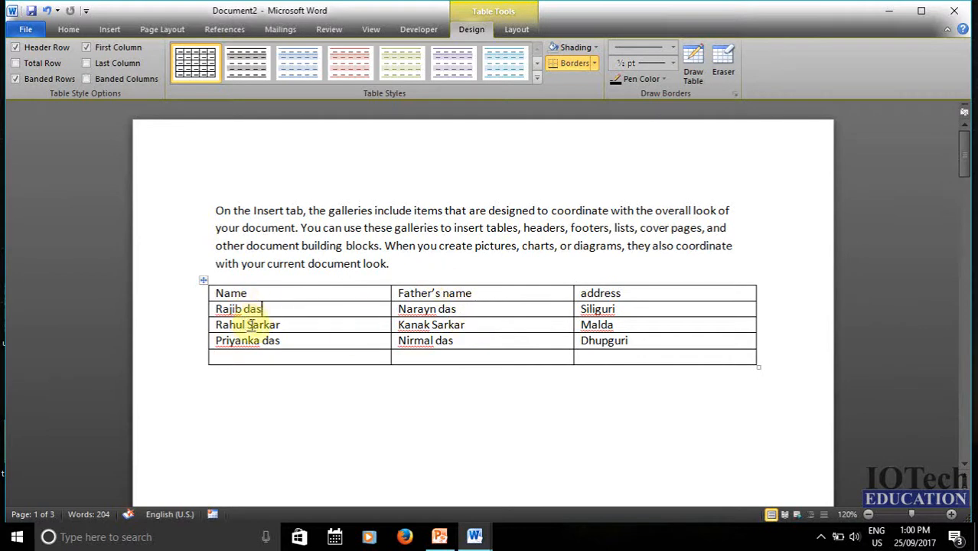
- Select the whole table with its top-left move handle
left_click(203, 282)
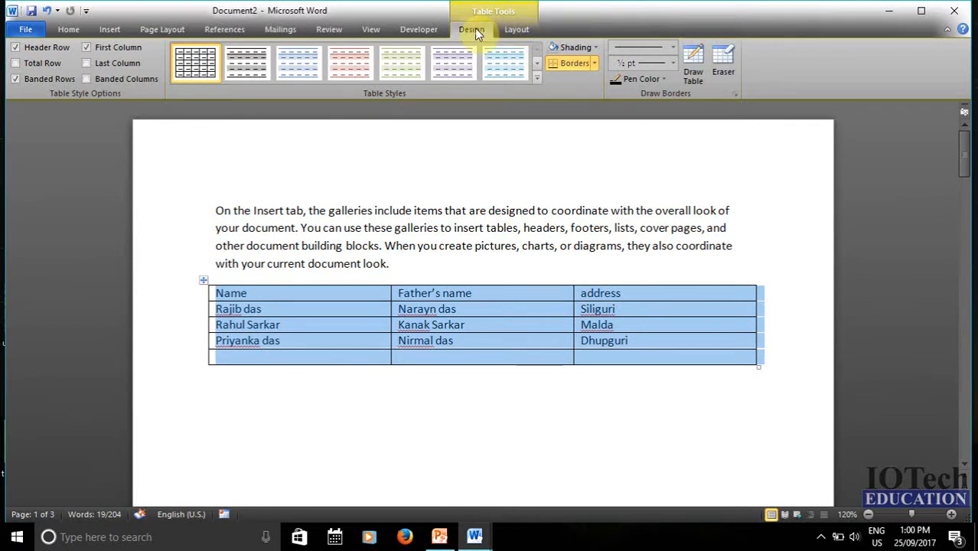
- Enable Last Column, Total Row and Banded Columns in the table style options
left_click(86, 62)
left_click(16, 63)
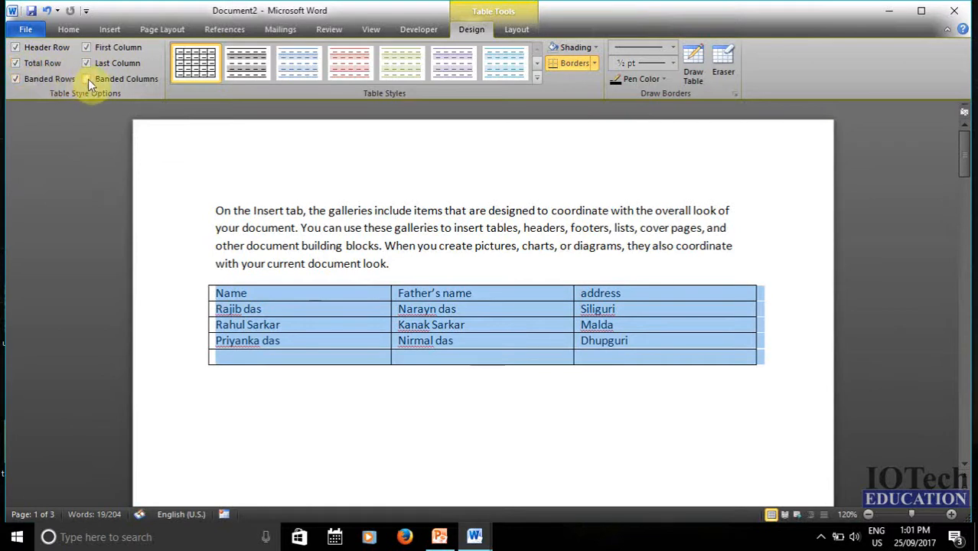
left_click(87, 79)
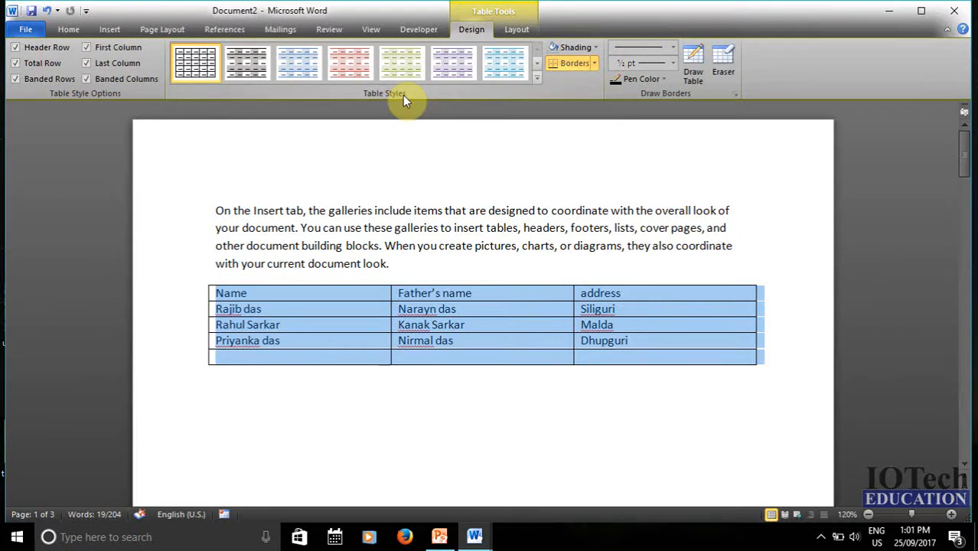
- Apply the orange Medium Shading 1 - Accent 6 style from the Table Styles gallery
left_click(538, 77)
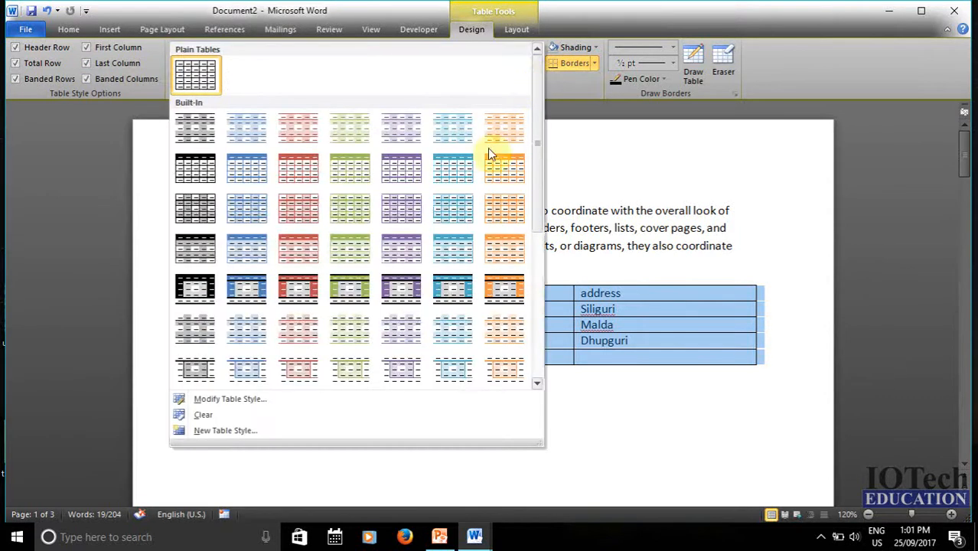
left_click(491, 250)
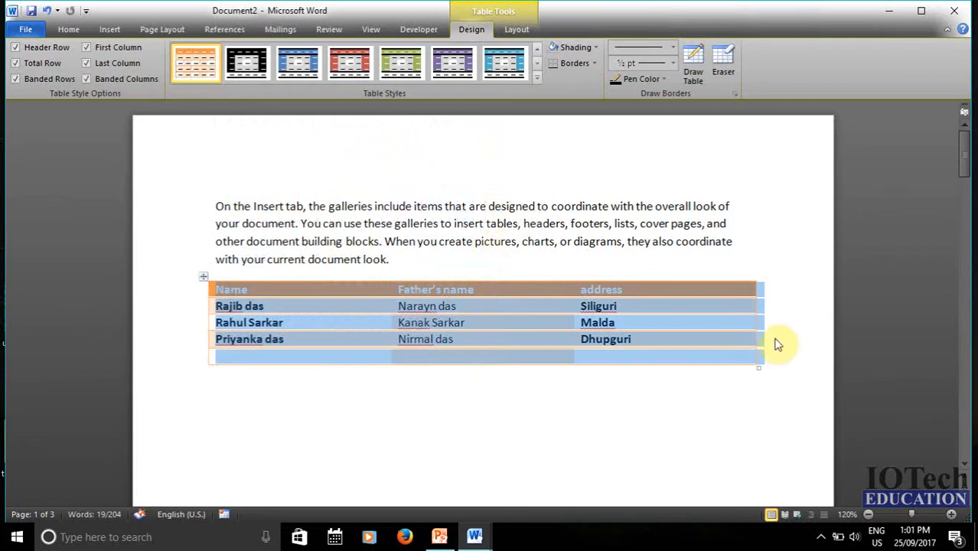
left_click(744, 339)
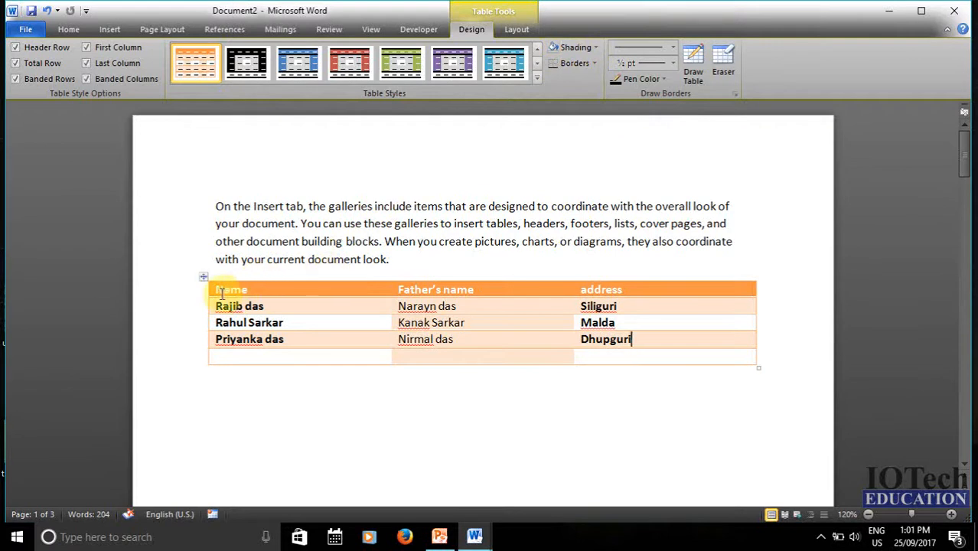
- Shade the Name, Father's name and address header cells with the standard blue
left_click_drag(222, 291, 610, 286)
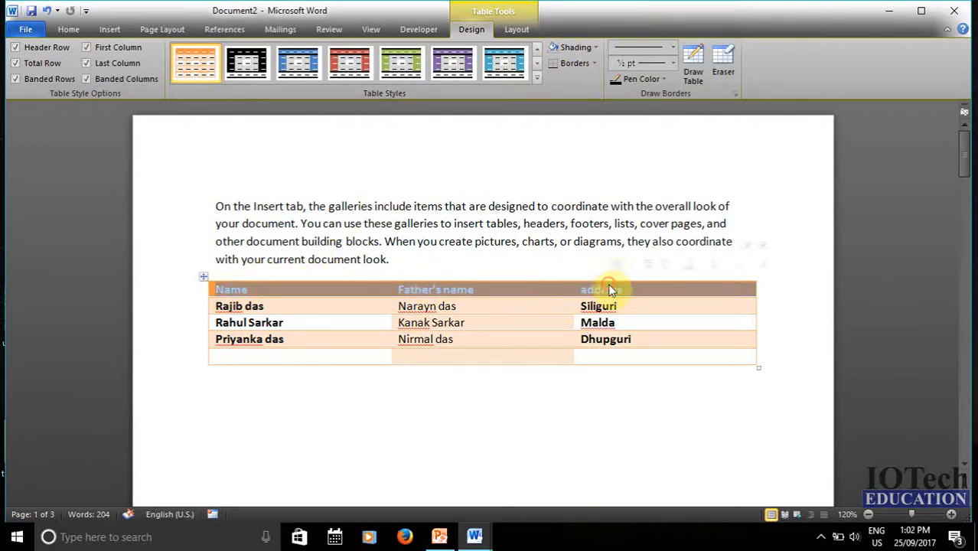
left_click(596, 48)
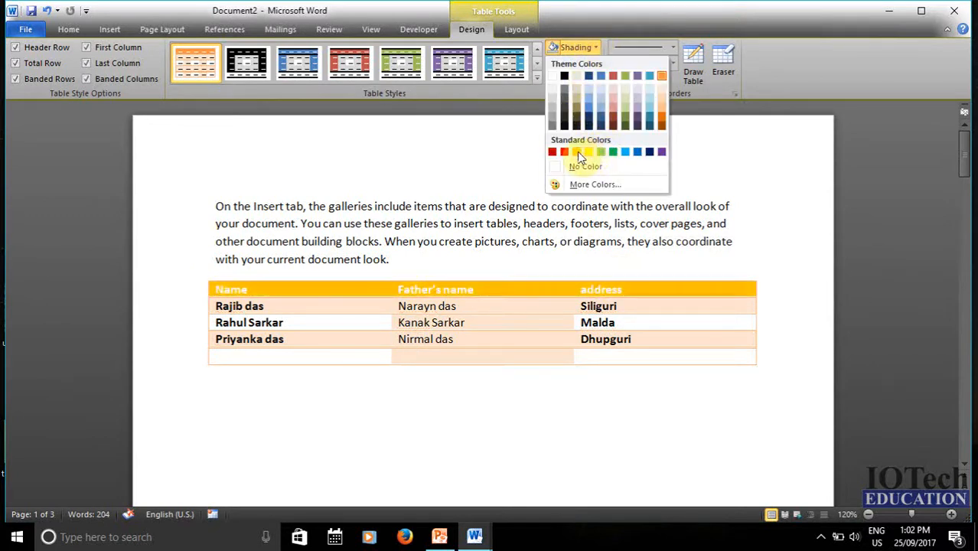
left_click(638, 151)
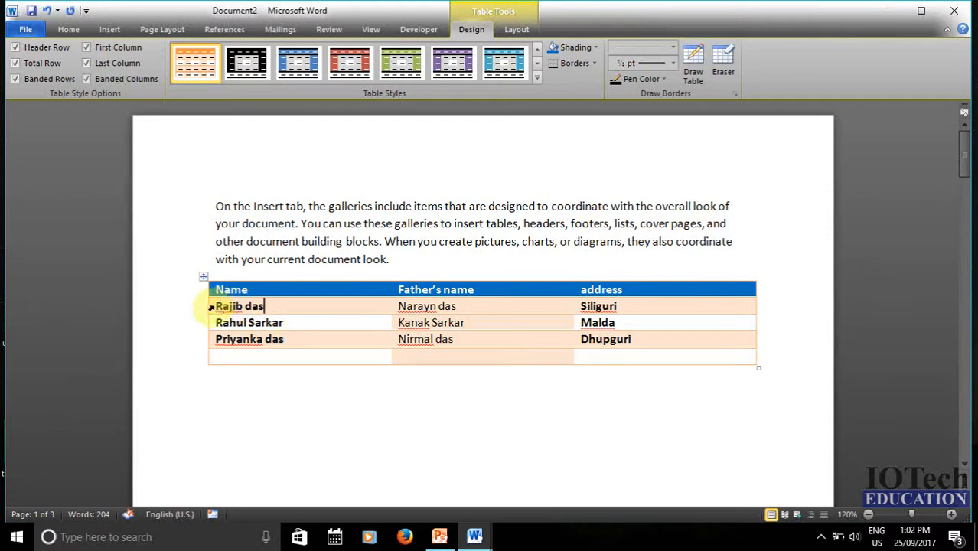
- Apply All Borders to the three data rows of the table
left_click_drag(213, 306, 689, 345)
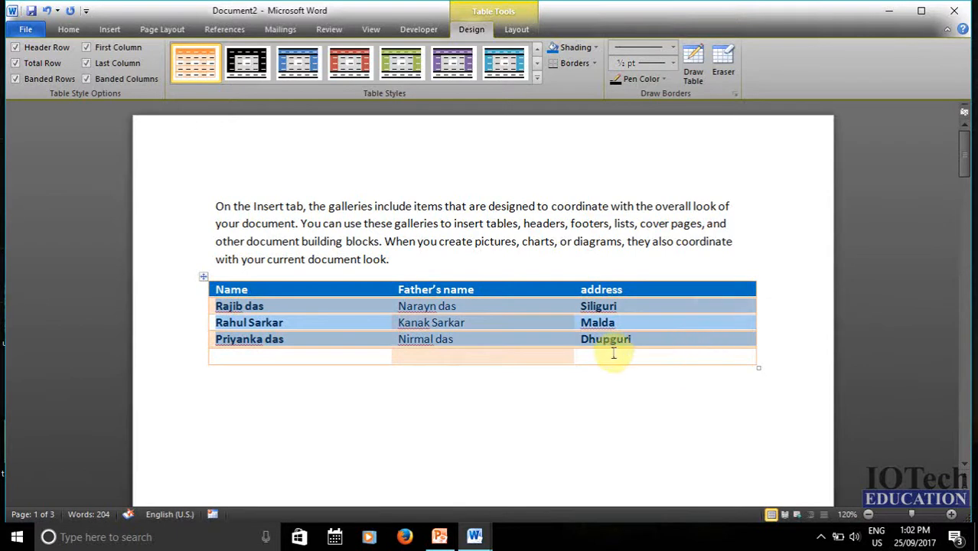
left_click(595, 63)
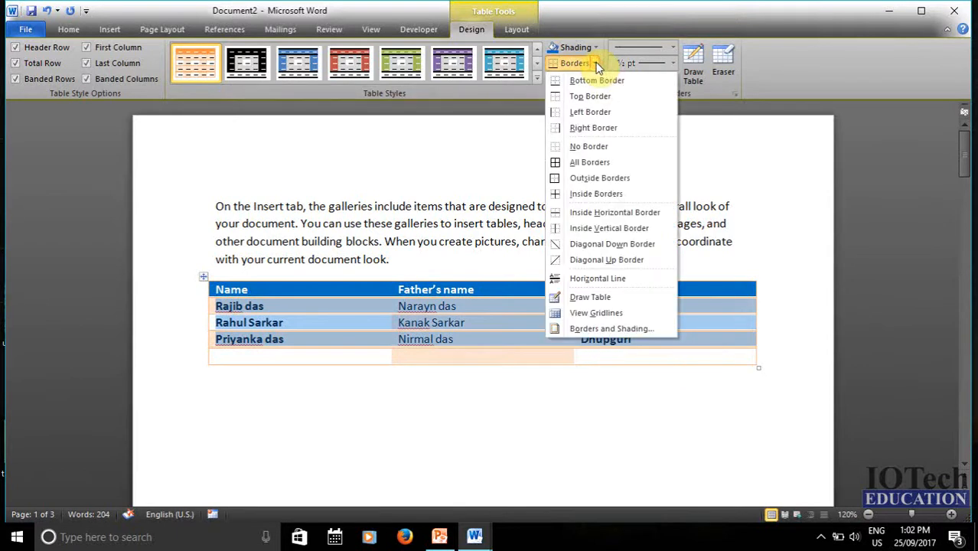
left_click(590, 162)
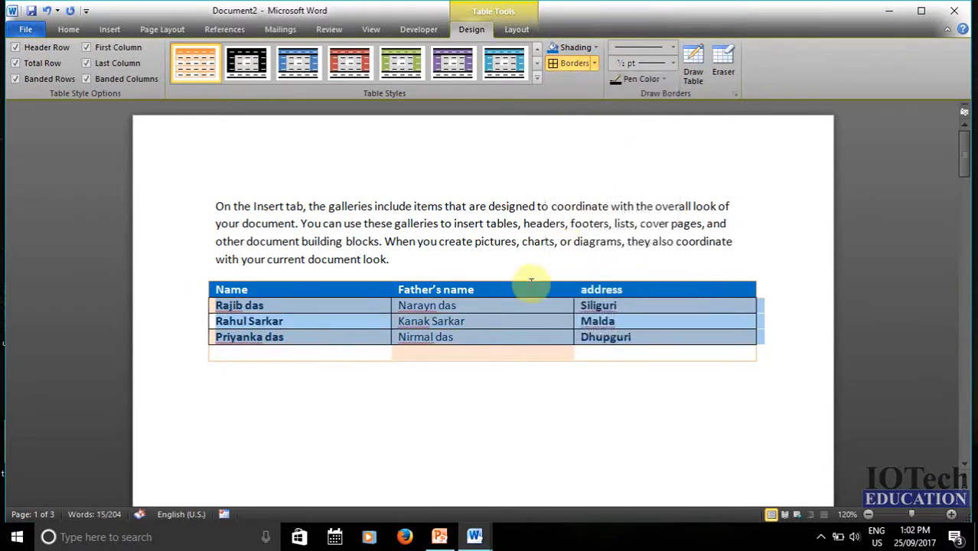
left_click(471, 322)
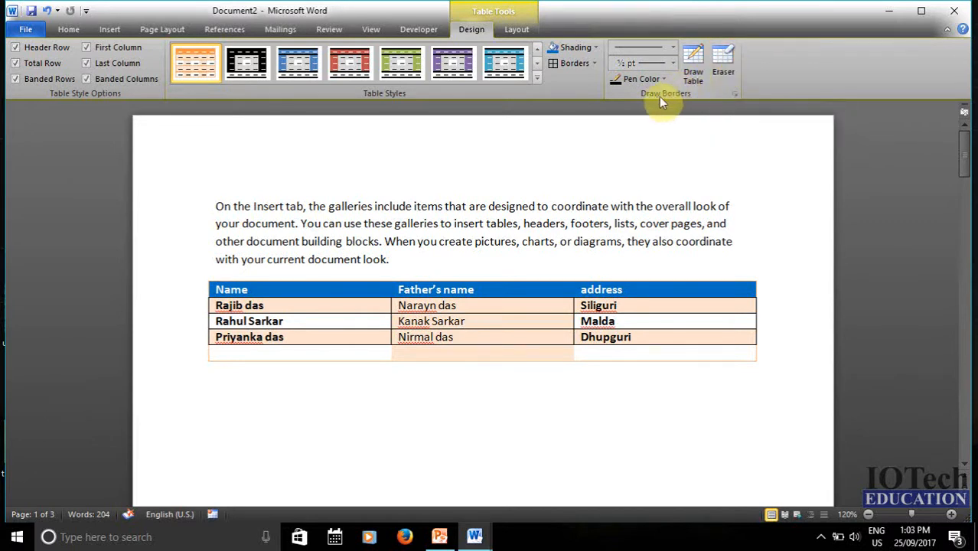
- Use Draw Table to outline a table below, then add its column and row dividers
left_click(697, 64)
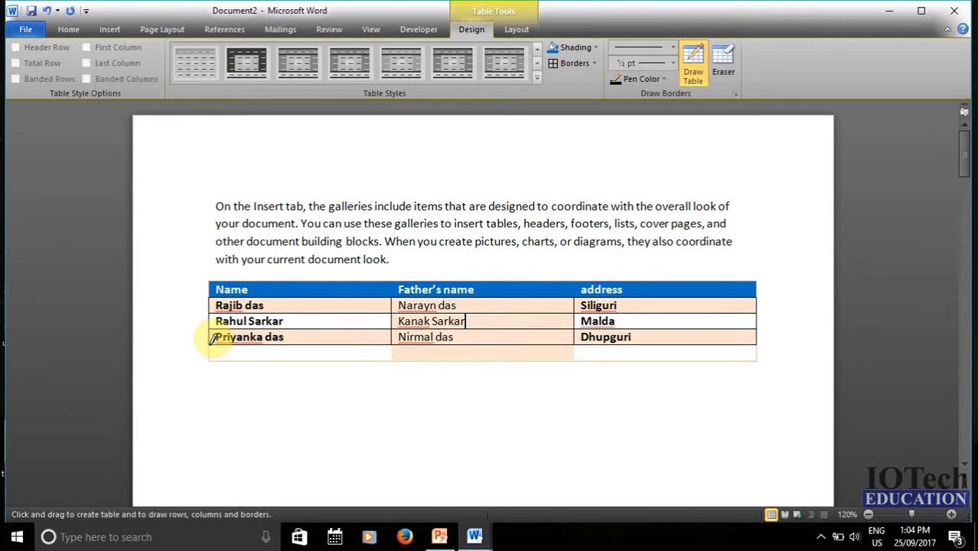
mouse_move(213, 344)
left_mouse_down()
mouse_move(323, 388)
mouse_move(556, 375)
mouse_move(755, 346)
mouse_move(763, 376)
left_mouse_up()
left_click_drag(479, 363, 478, 448)
left_click_drag(346, 366, 344, 450)
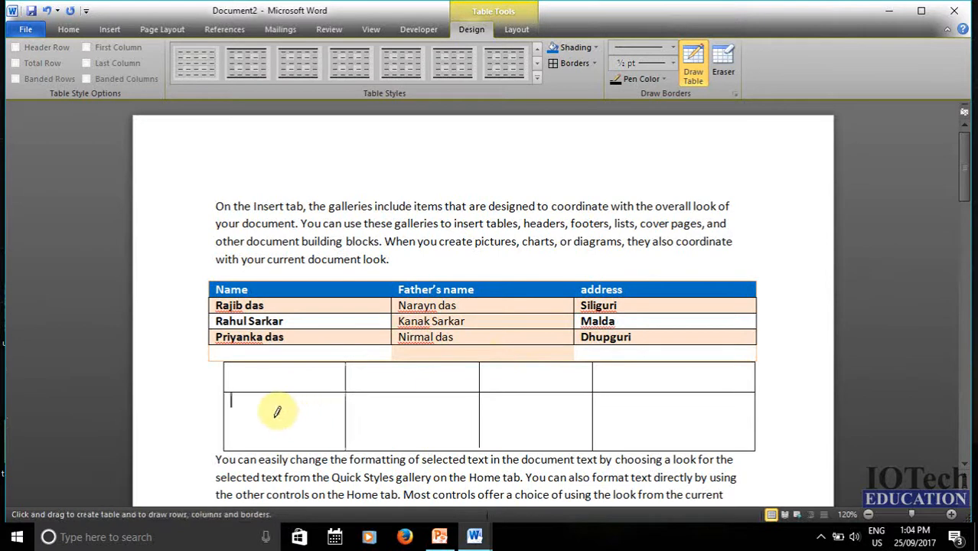
left_click_drag(274, 414, 691, 416)
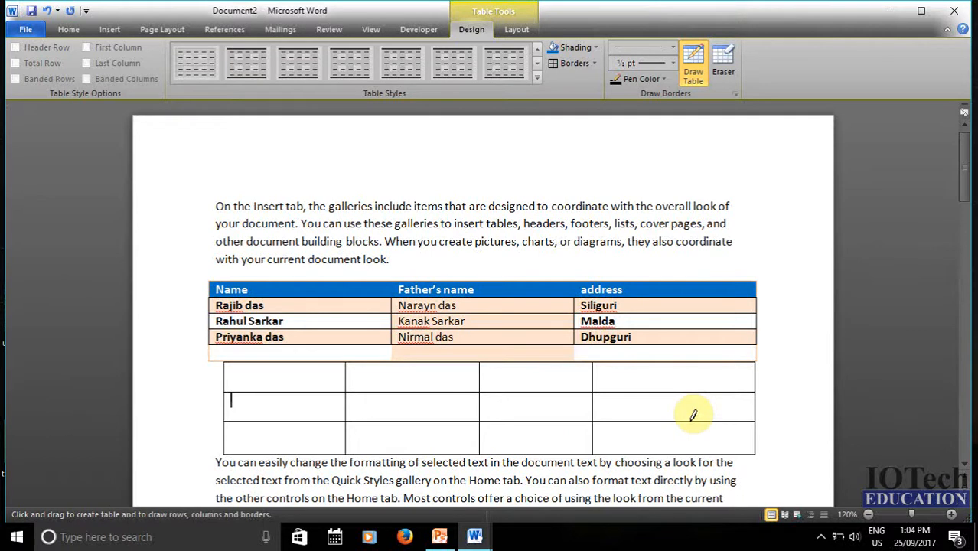
left_click_drag(674, 365, 678, 434)
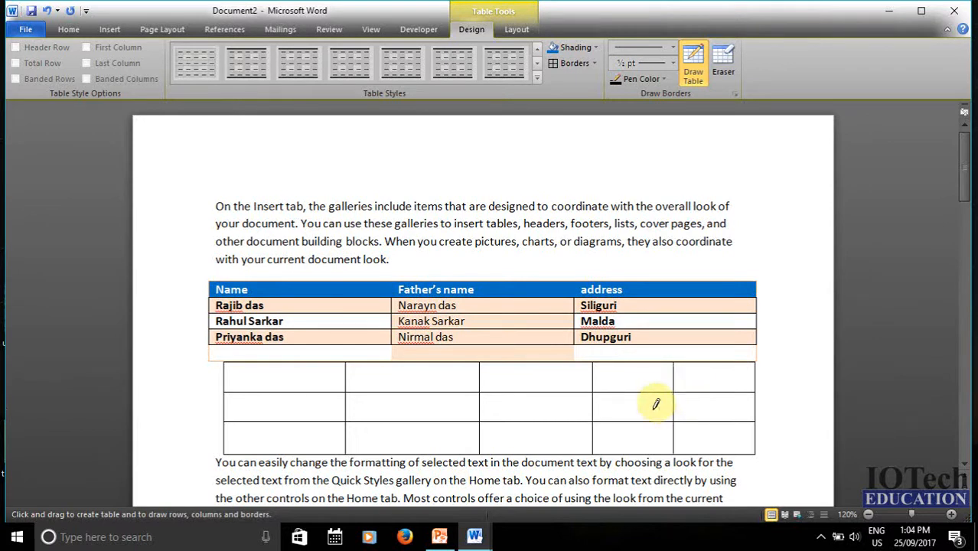
- Set the border pen to a thick line style, red colour and 6 pt weight
left_click(647, 49)
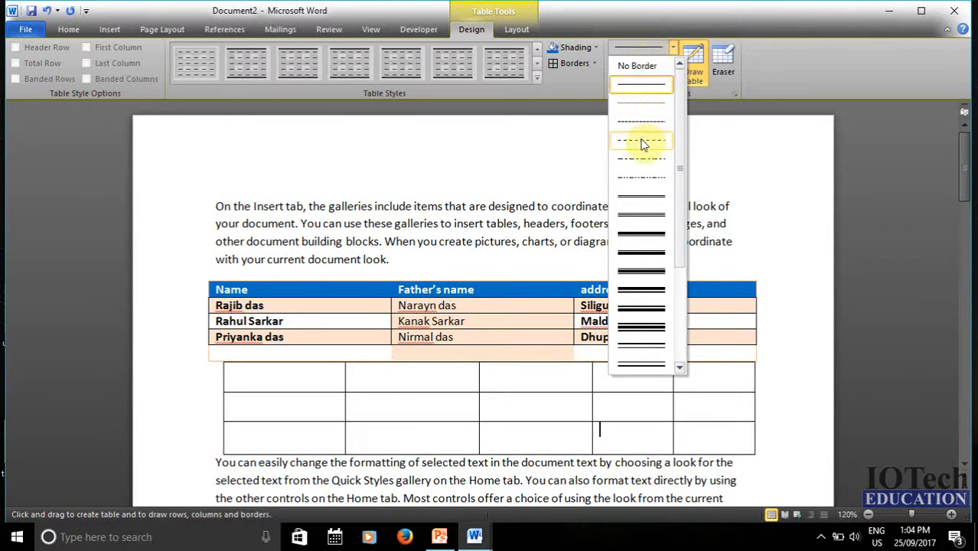
left_click(646, 235)
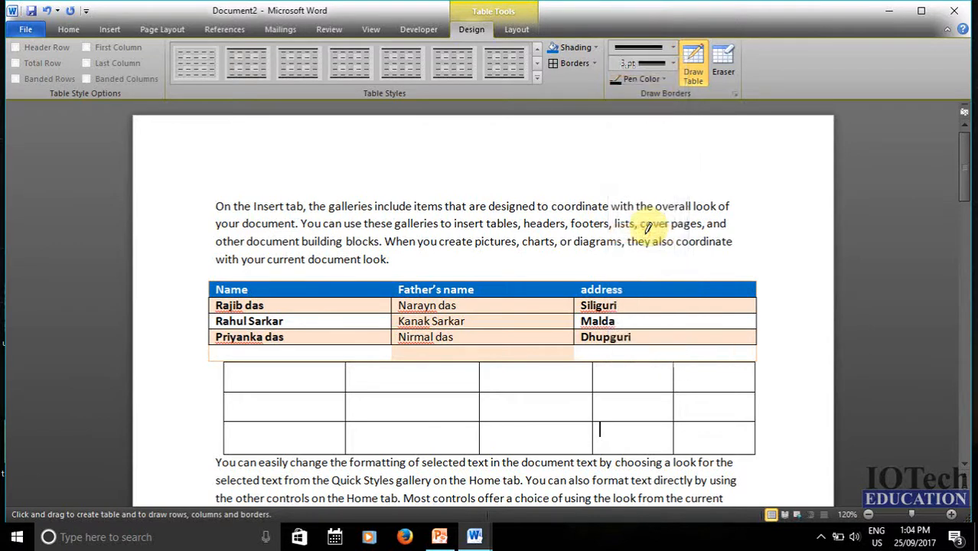
left_click(643, 81)
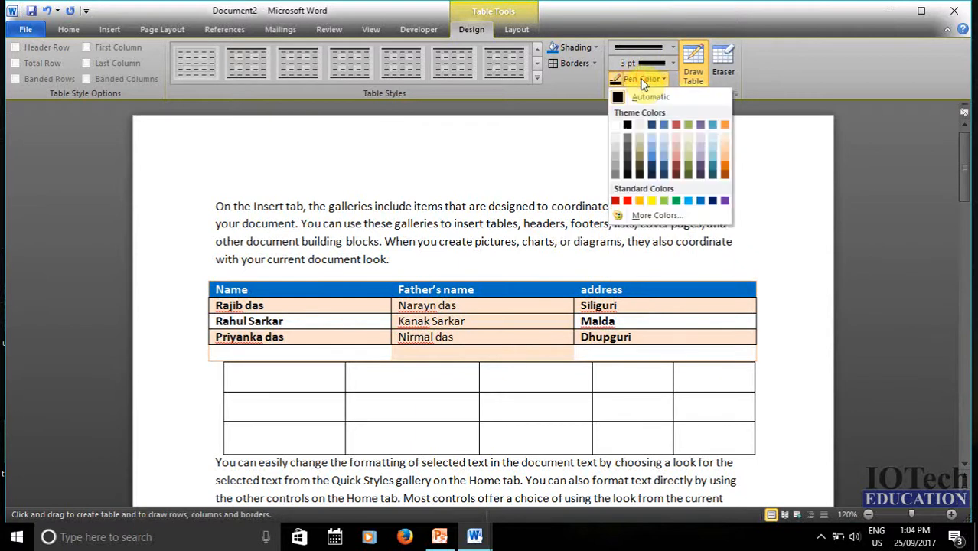
left_click(627, 200)
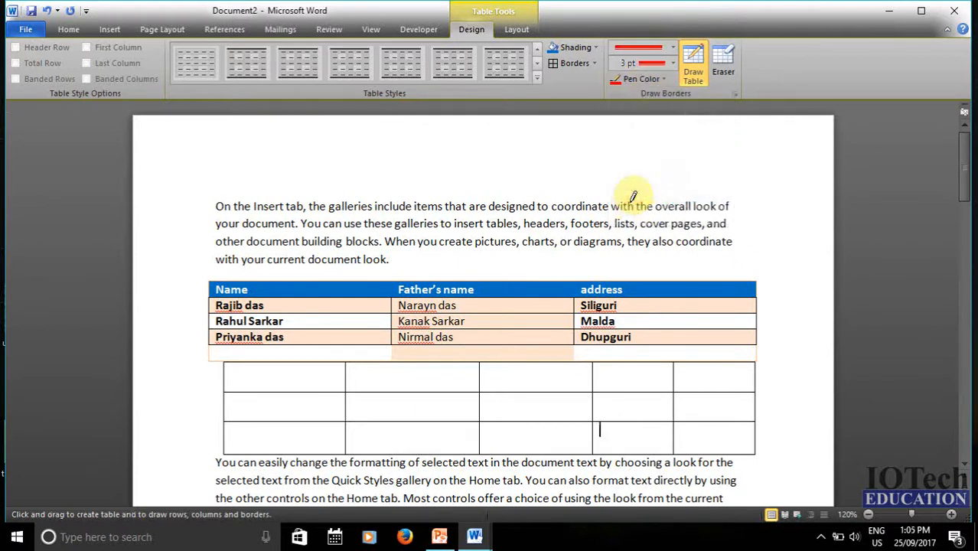
left_click(655, 67)
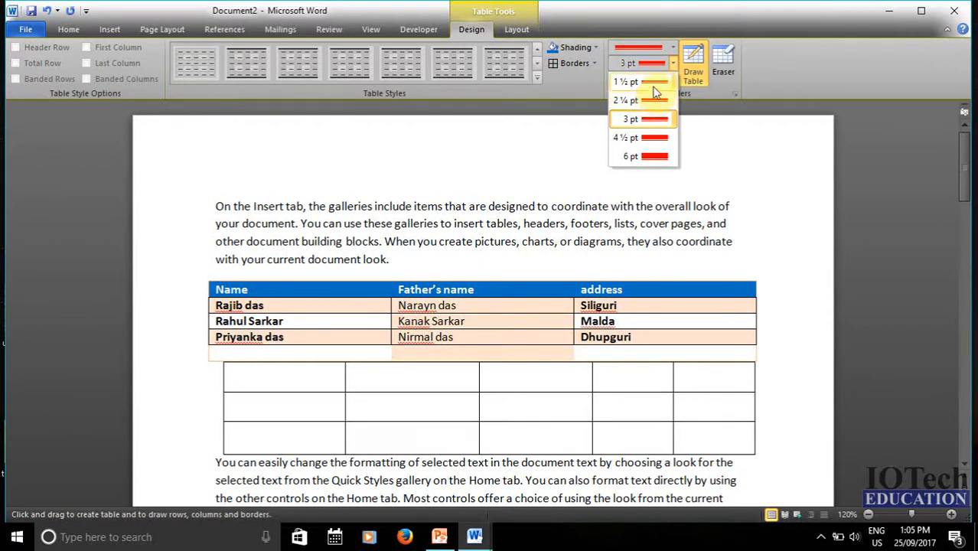
left_click(646, 158)
scroll(561, 266, "down", 2)
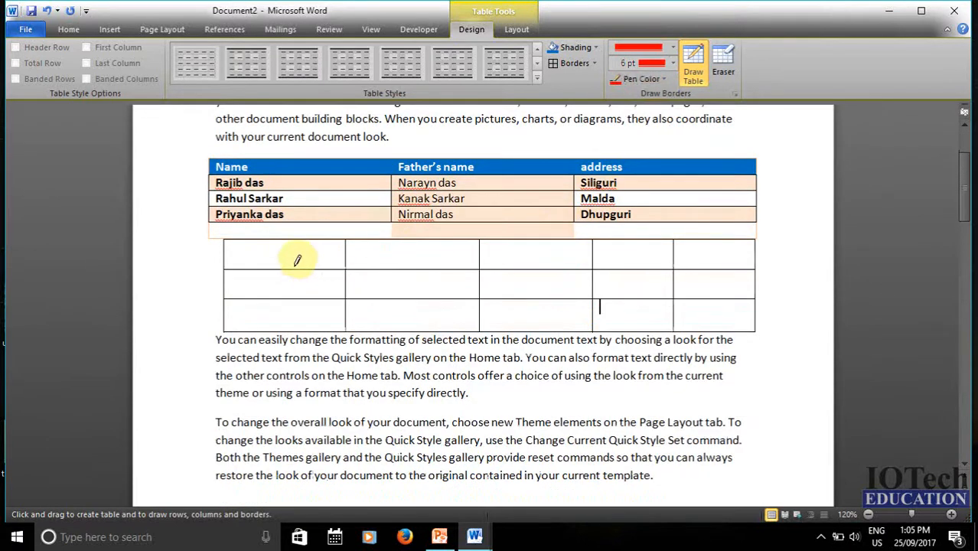
- Draw red 6 pt borders across the new table and down its second, third and fifth columns
mouse_move(287, 247)
left_mouse_down()
mouse_move(378, 303)
mouse_move(743, 255)
left_mouse_up()
left_click_drag(438, 242, 439, 367)
left_click_drag(532, 242, 540, 367)
left_click_drag(643, 237, 644, 372)
scroll(576, 332, "down", 3)
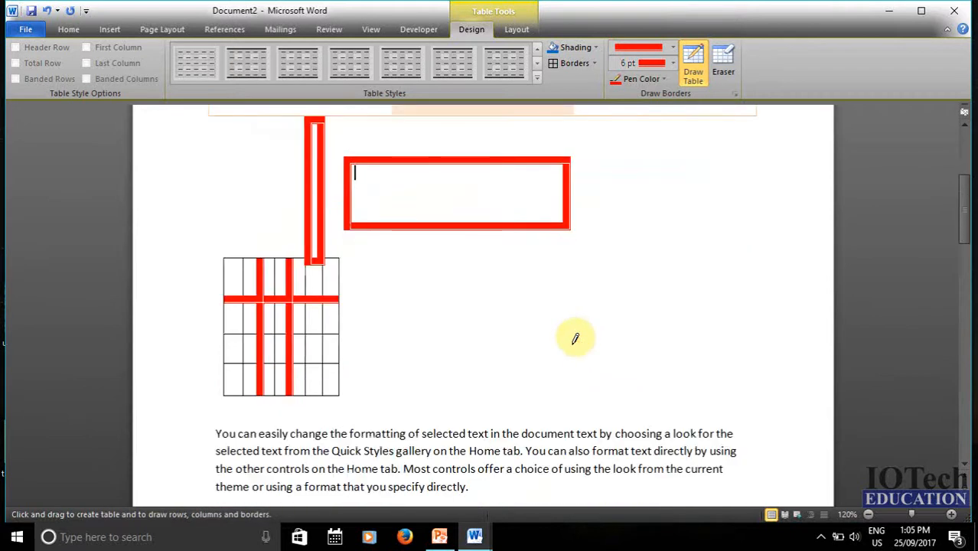
scroll(576, 335, "up", 2)
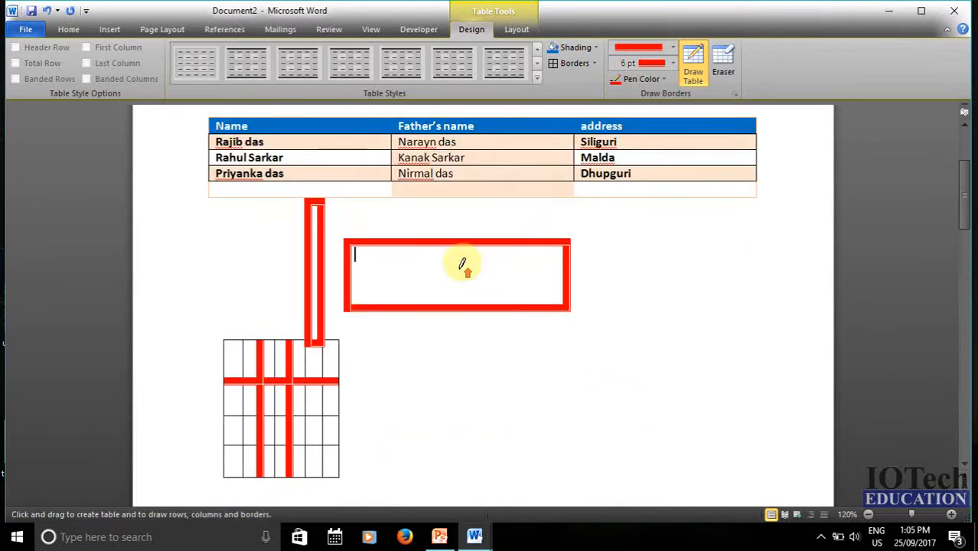
scroll(463, 268, "up", 2)
scroll(467, 283, "down", 2)
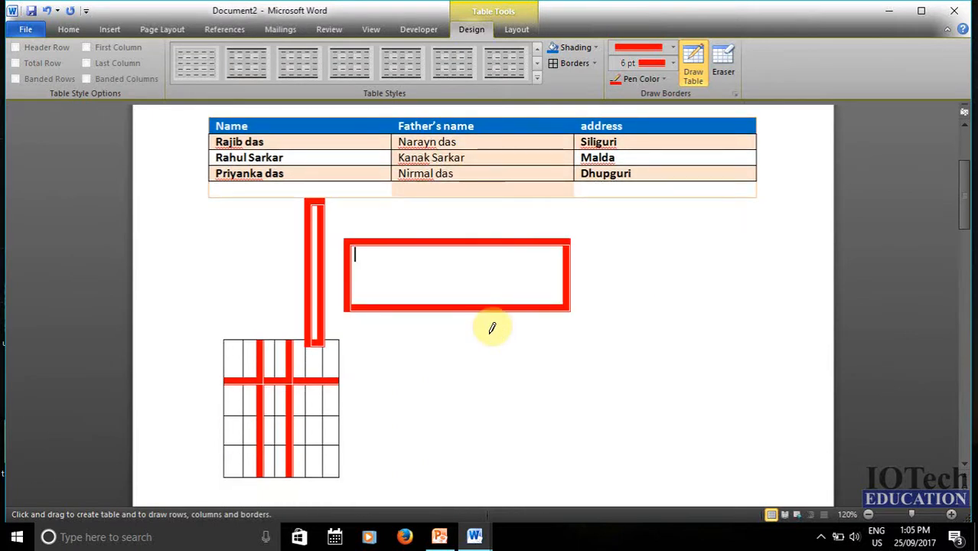
- Erase every border of the stray red box and the narrow box above the drawn table
left_click(721, 82)
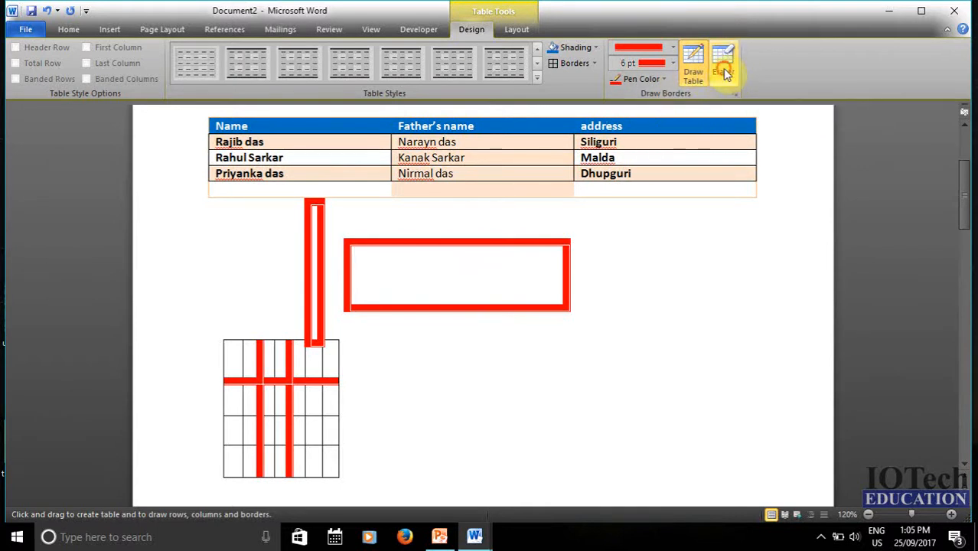
scroll(418, 255, "down", 2)
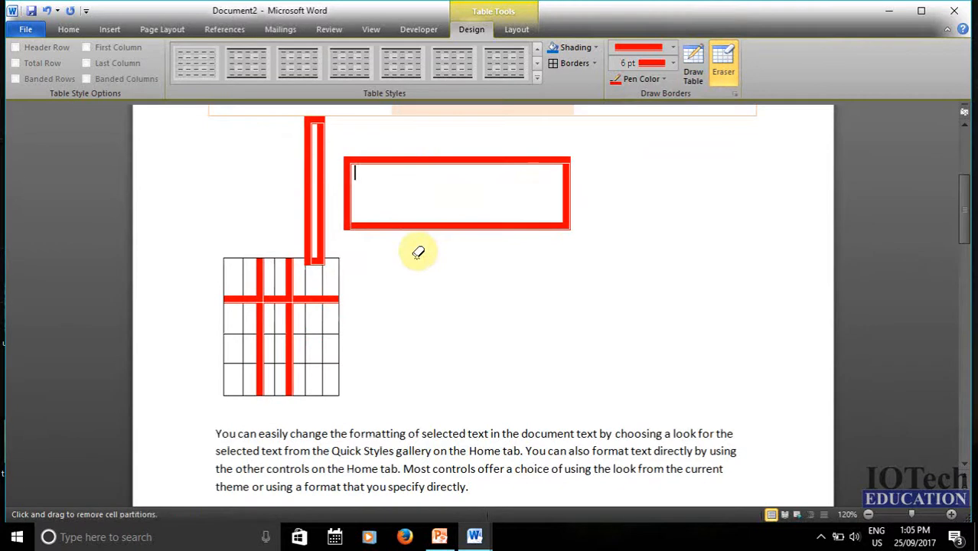
left_click(477, 161)
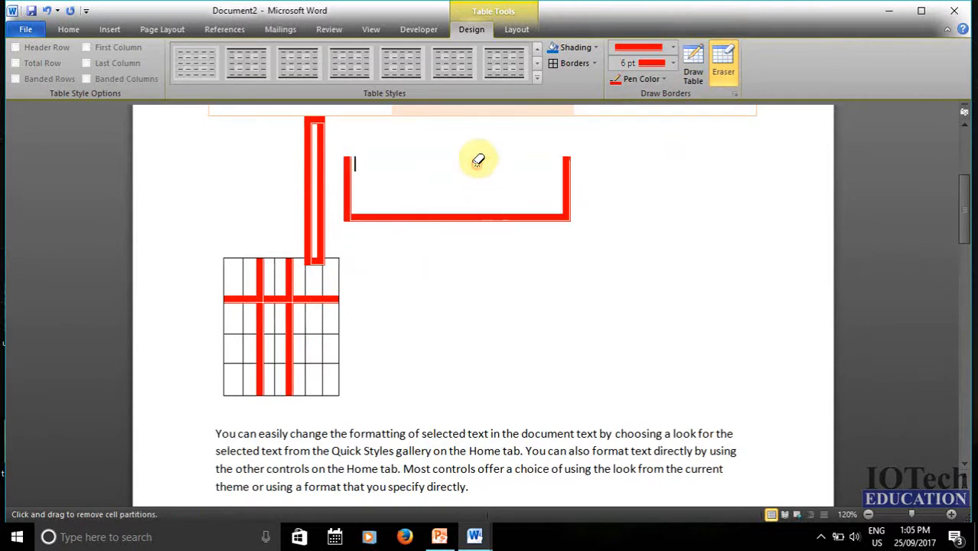
left_click(567, 175)
left_click(533, 214)
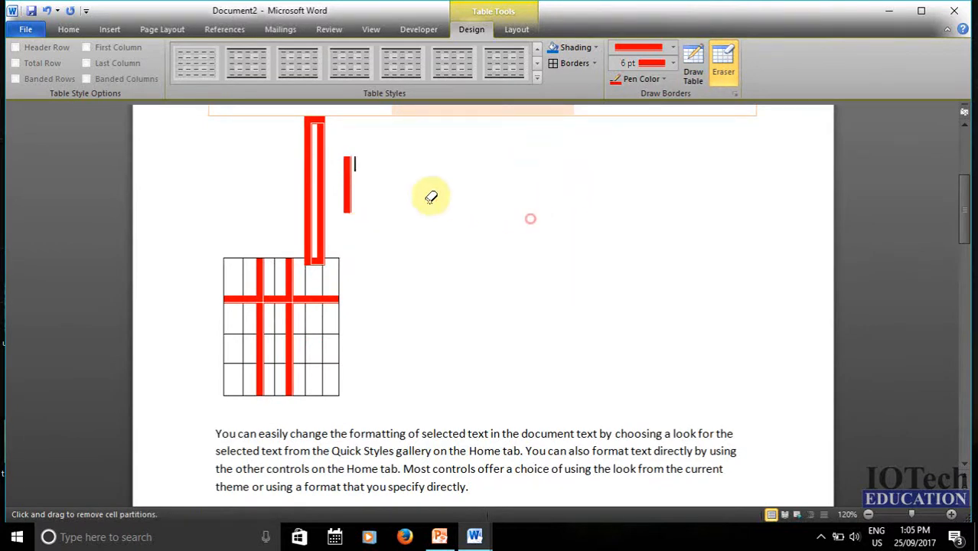
left_click_drag(346, 182, 348, 184)
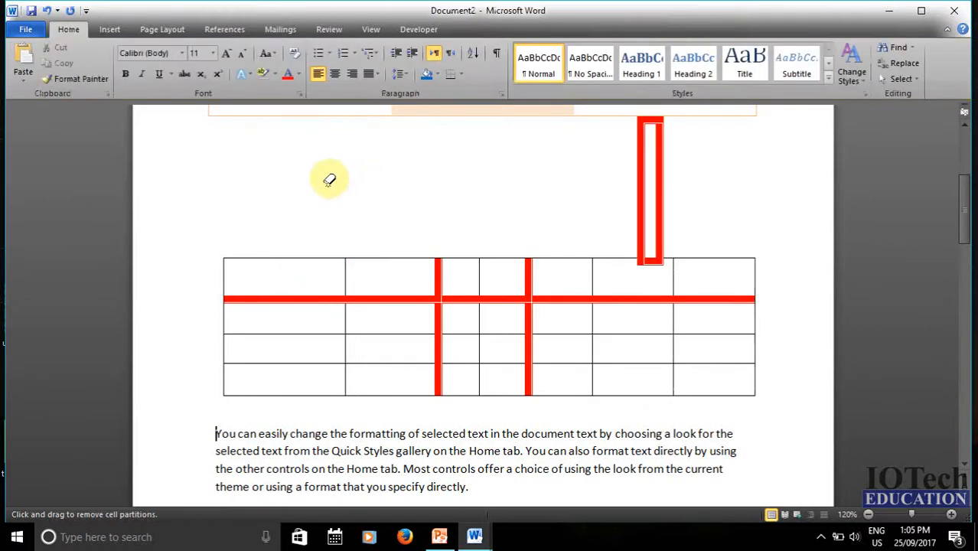
left_click(639, 170)
left_click(658, 169)
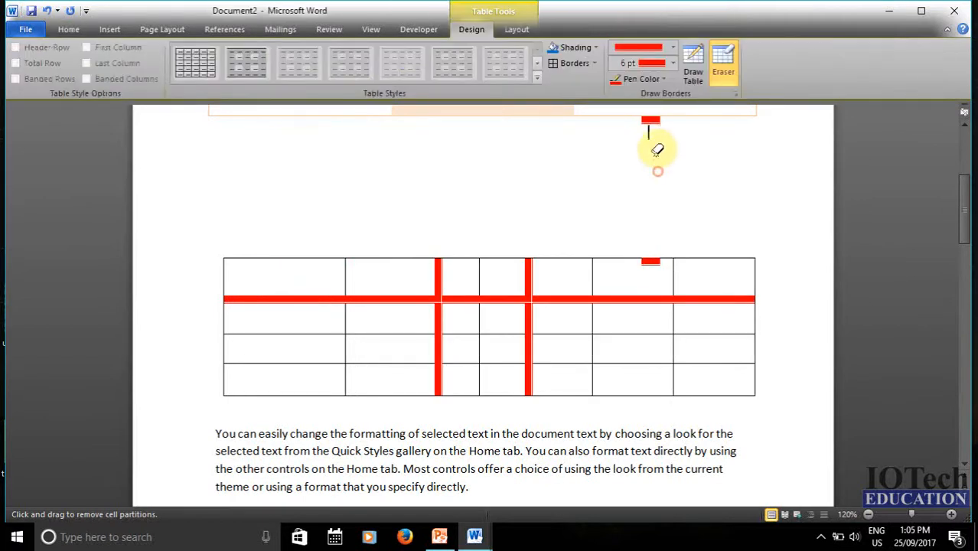
left_click(651, 118)
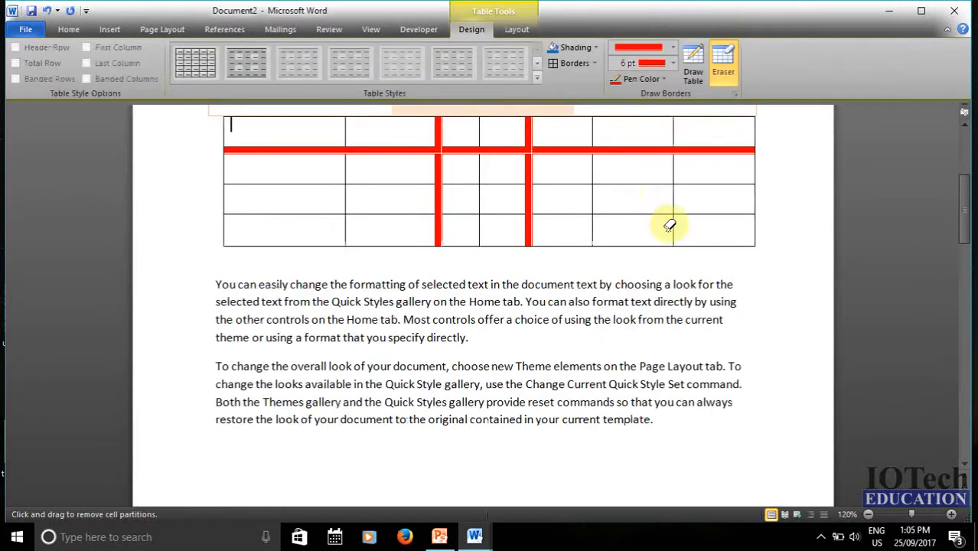
- Erase the red borders between the right-hand cells to merge them
left_click(647, 148)
left_click(662, 184)
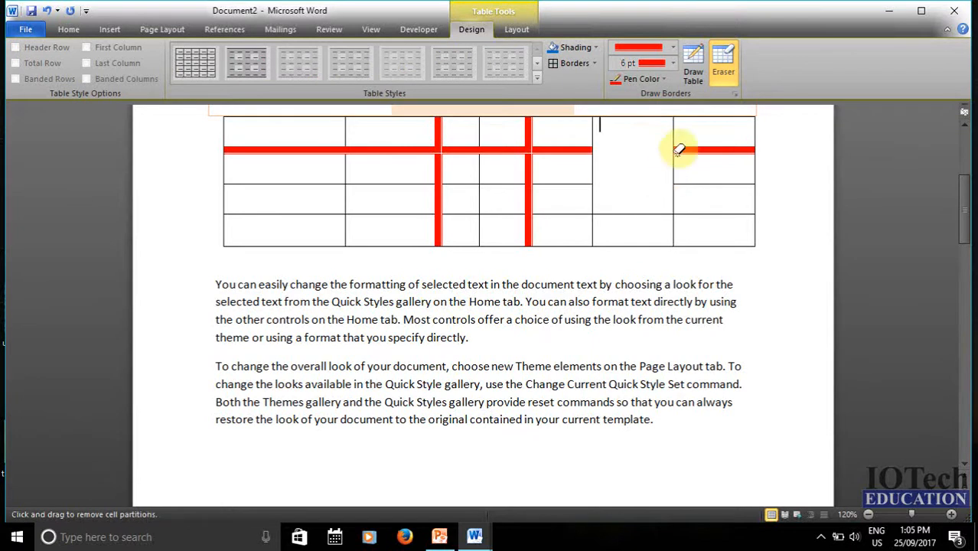
left_click(674, 121)
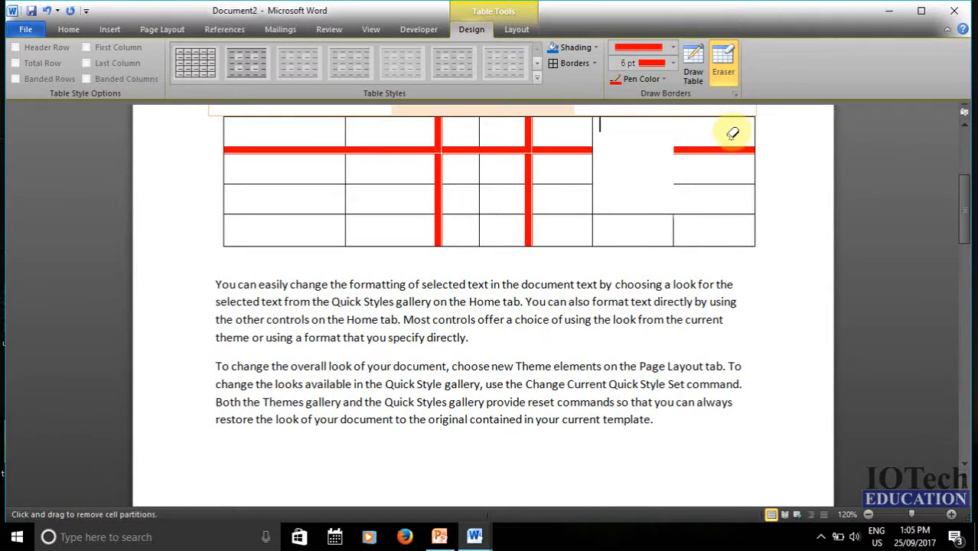
left_click(727, 148)
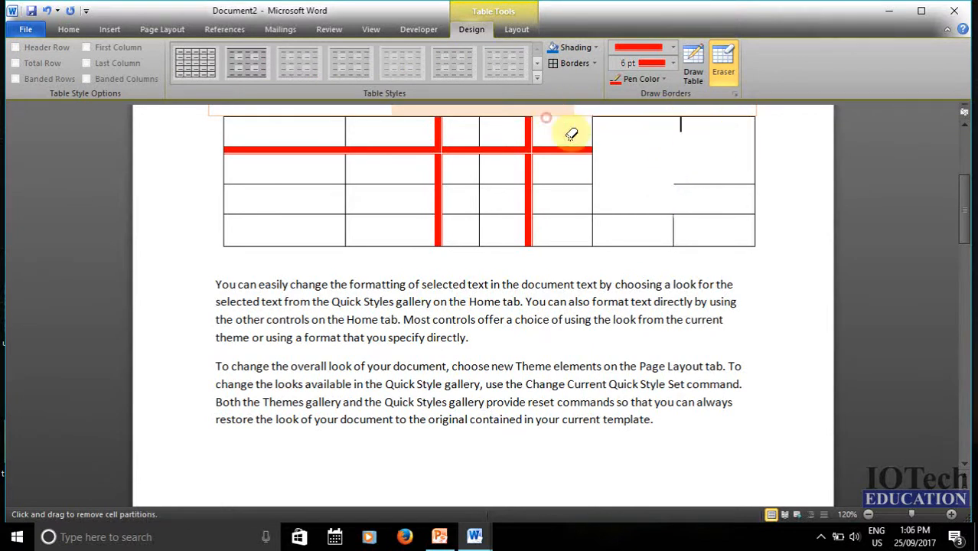
scroll(572, 131, "up", 2)
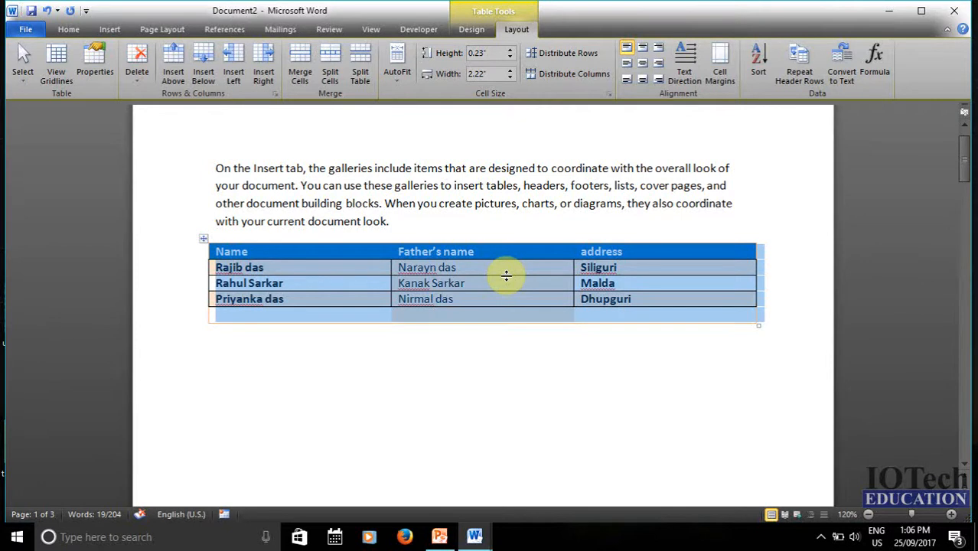
left_click(376, 298)
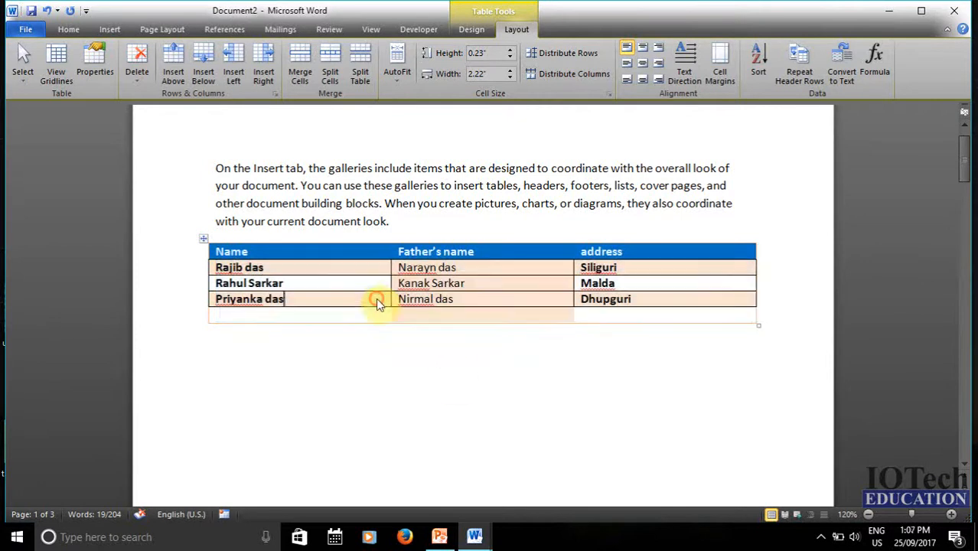
left_click(25, 78)
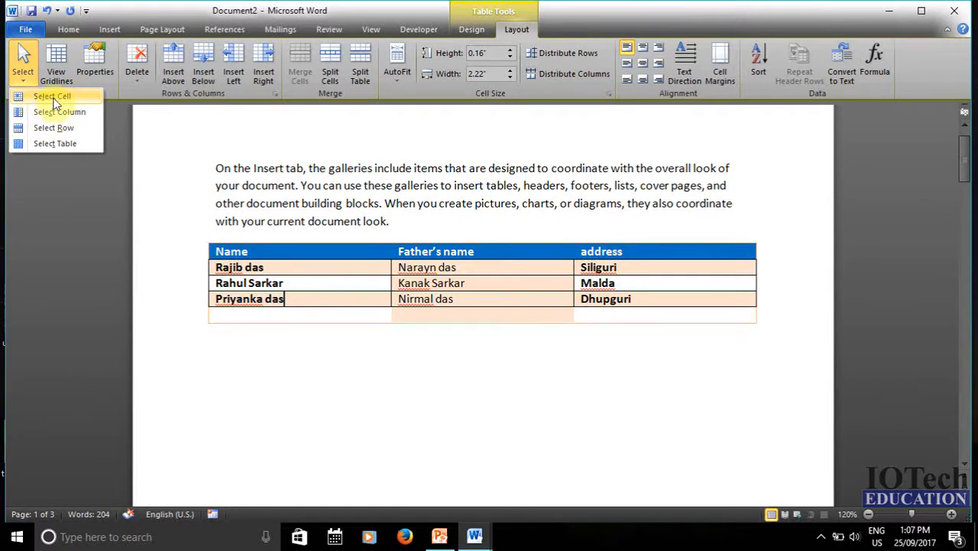
left_click(52, 98)
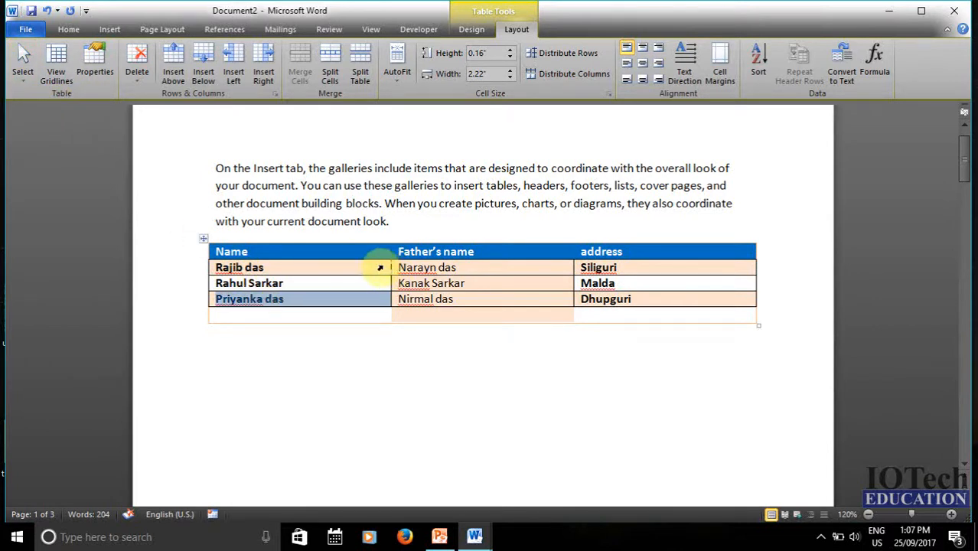
left_click(457, 283)
left_click(32, 80)
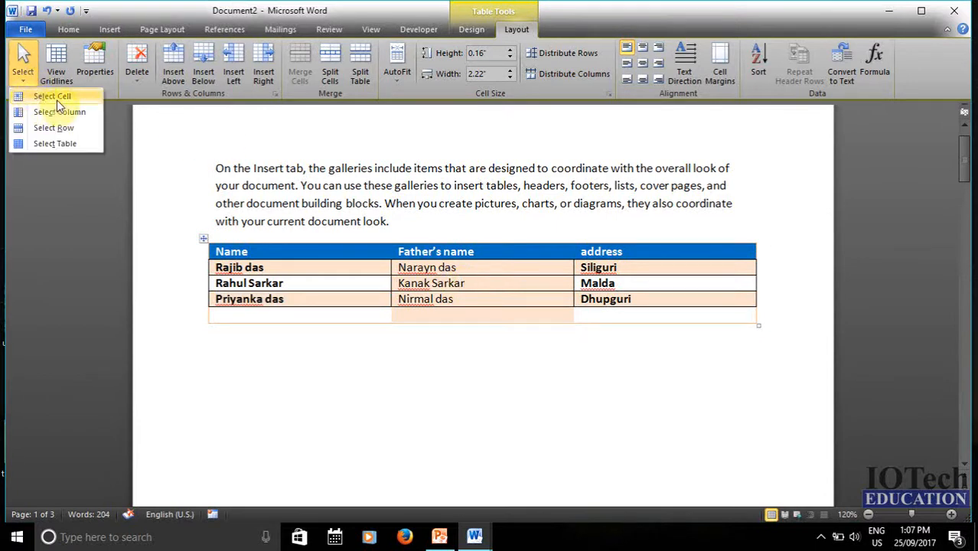
left_click(56, 100)
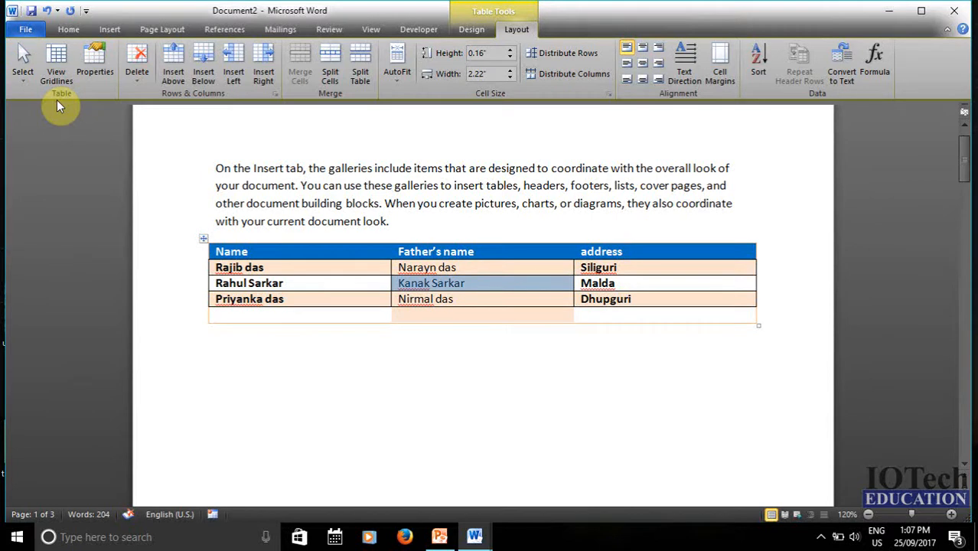
left_click(24, 76)
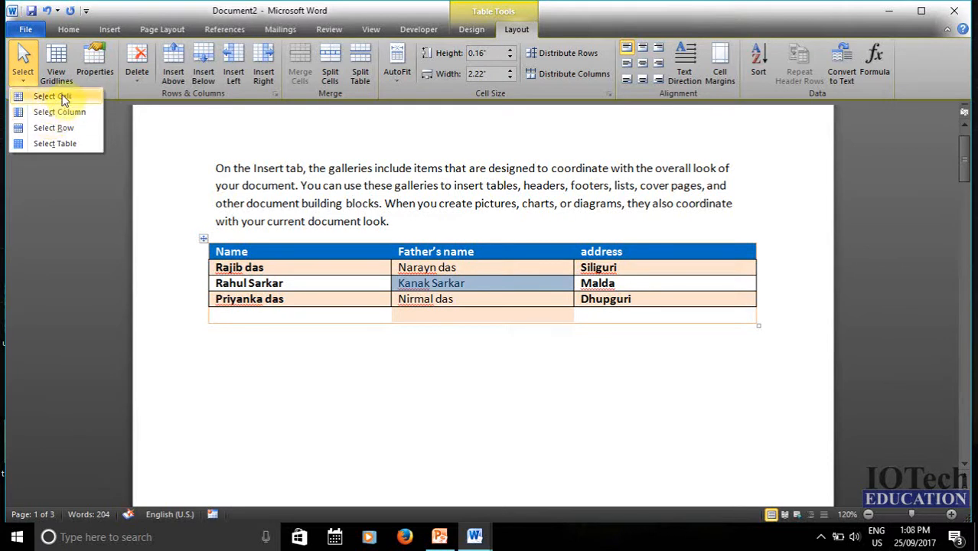
left_click(44, 114)
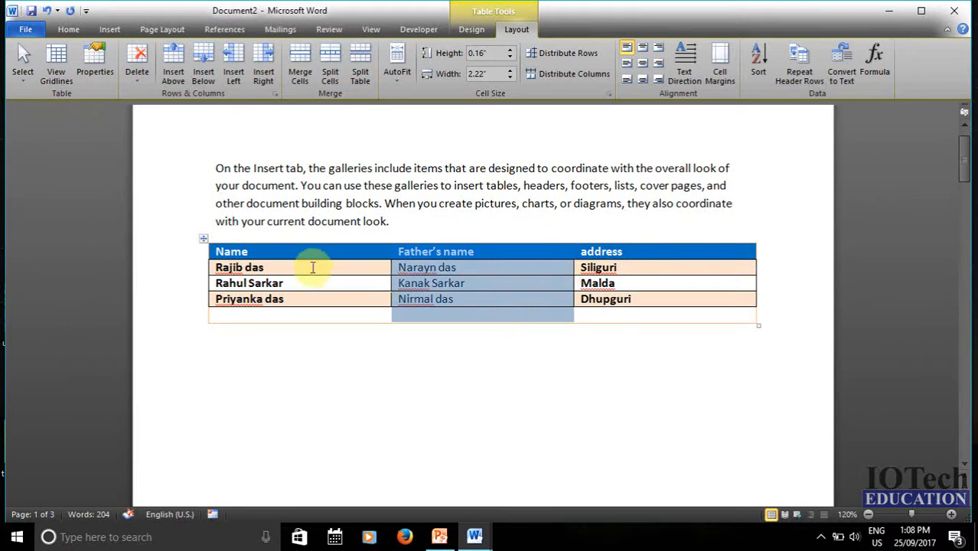
left_click(312, 265)
left_click(23, 82)
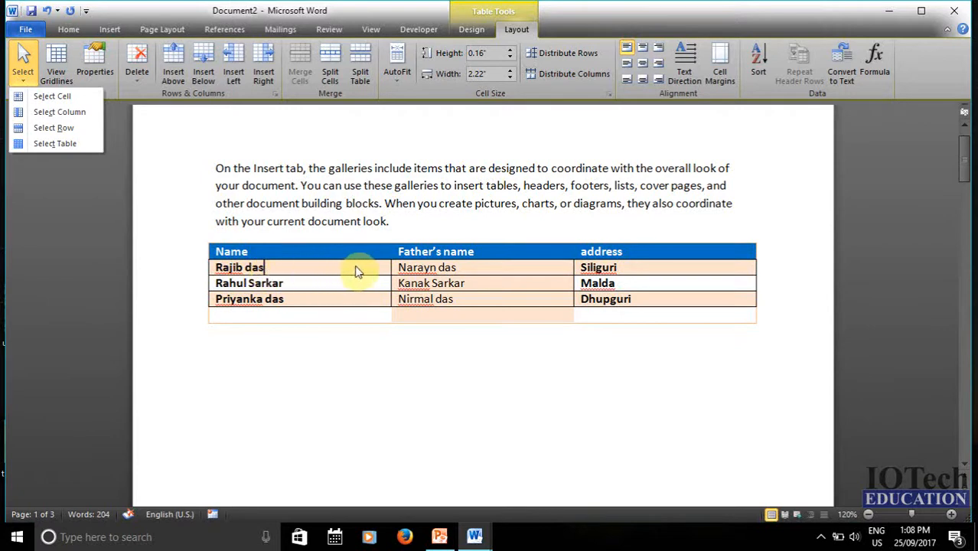
left_click(56, 131)
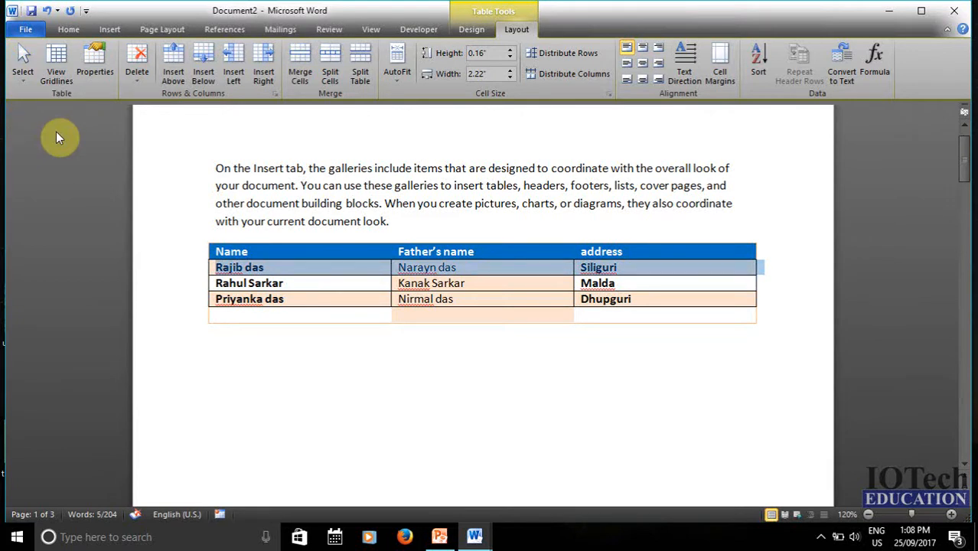
left_click(23, 73)
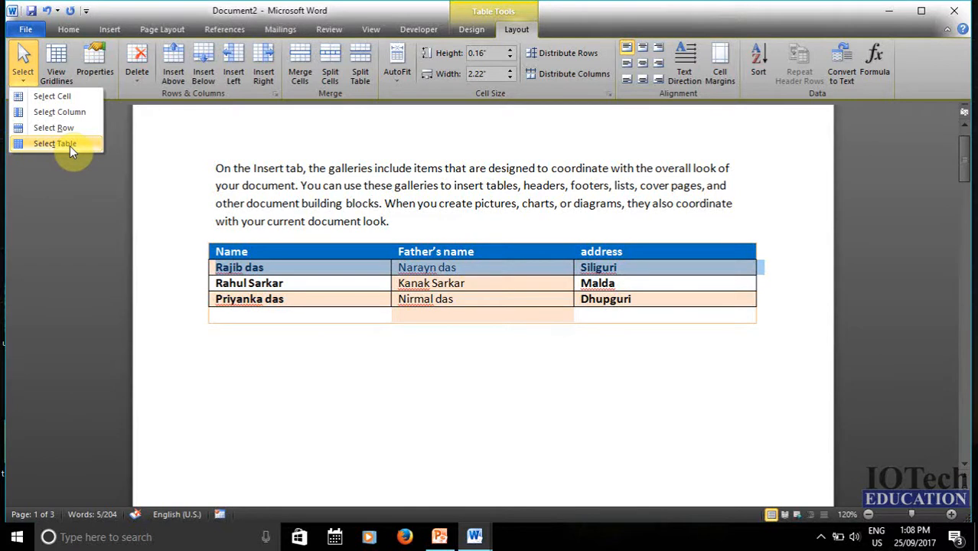
left_click(44, 144)
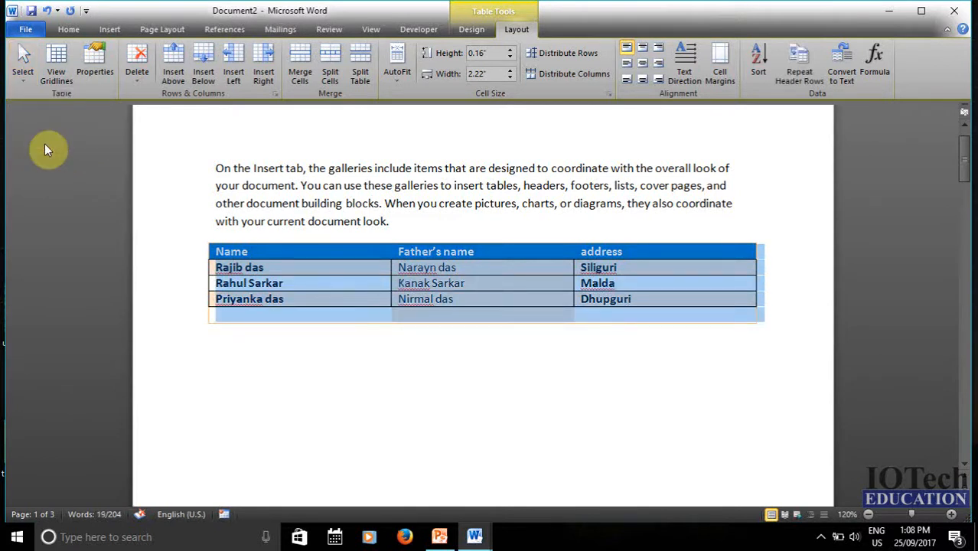
left_click(63, 76)
- Apply No Border to strip all borders from the name and address table
left_click(61, 63)
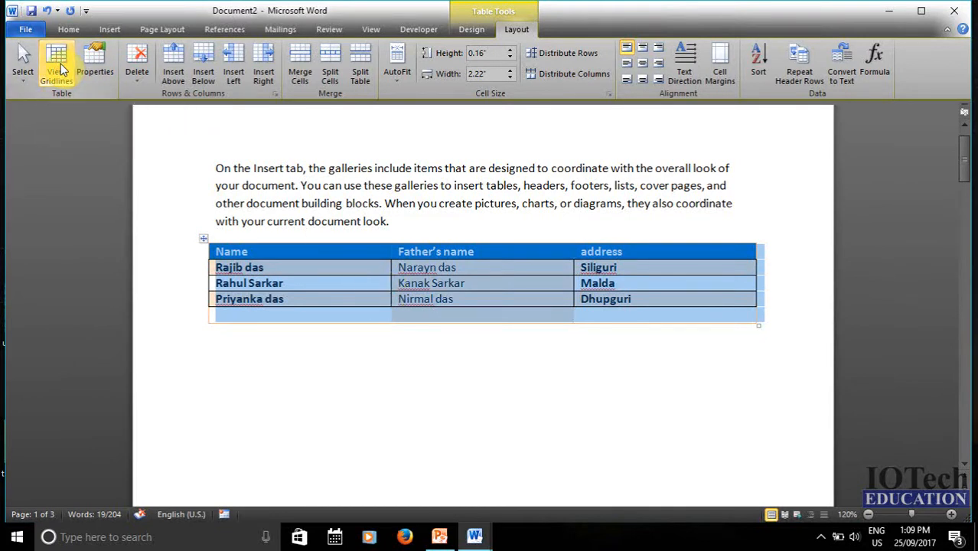
left_click(467, 29)
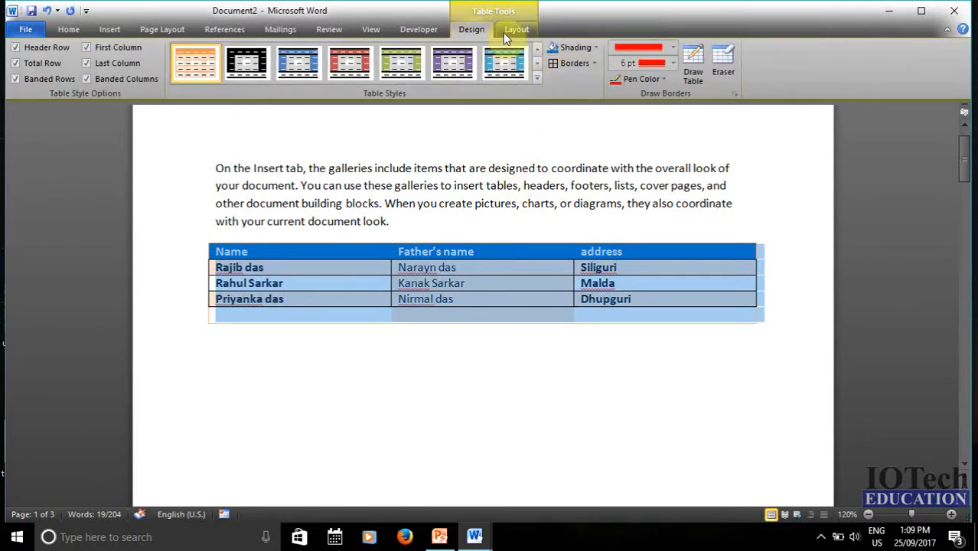
left_click(581, 64)
left_click(593, 64)
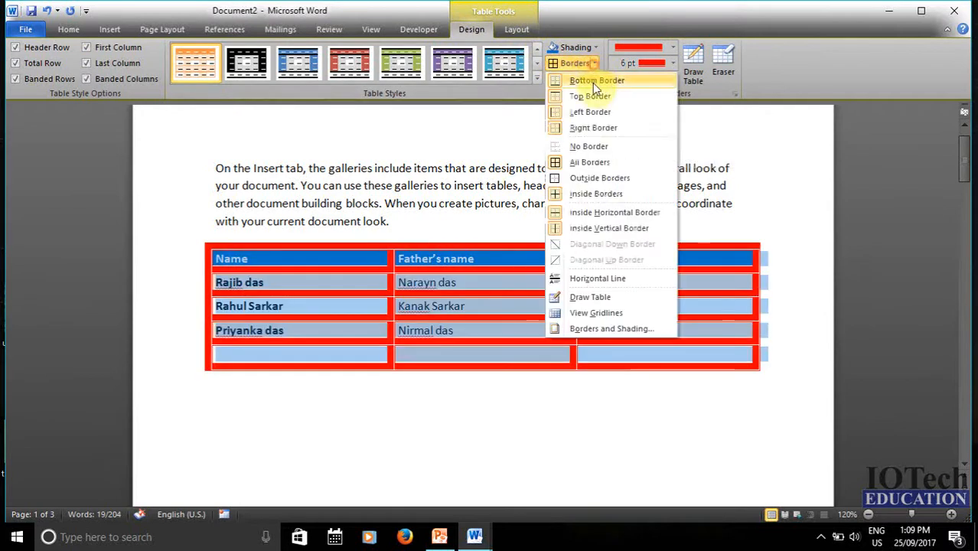
left_click(589, 147)
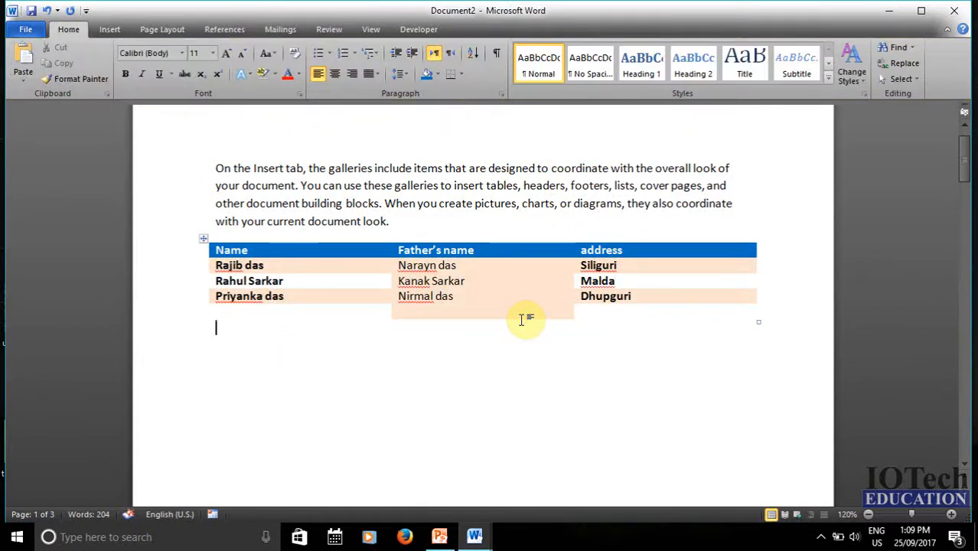
- Turn on View Gridlines so dashed outlines mark the table's cells
left_click(202, 238)
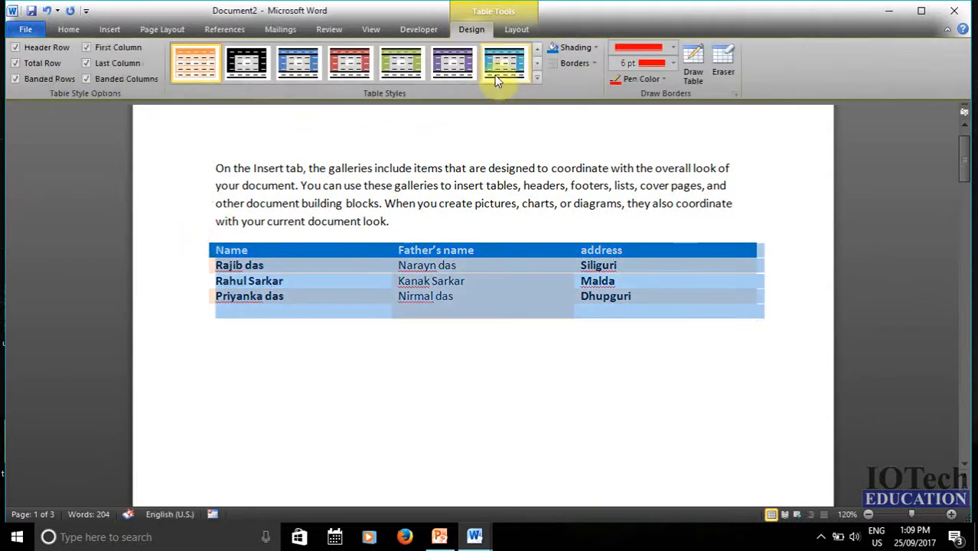
left_click(511, 29)
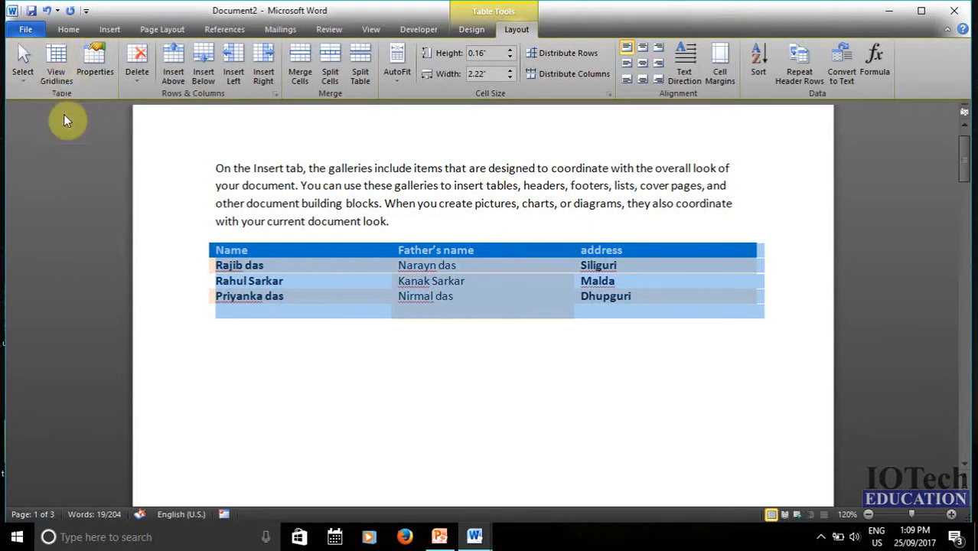
left_click(61, 77)
left_click(450, 333)
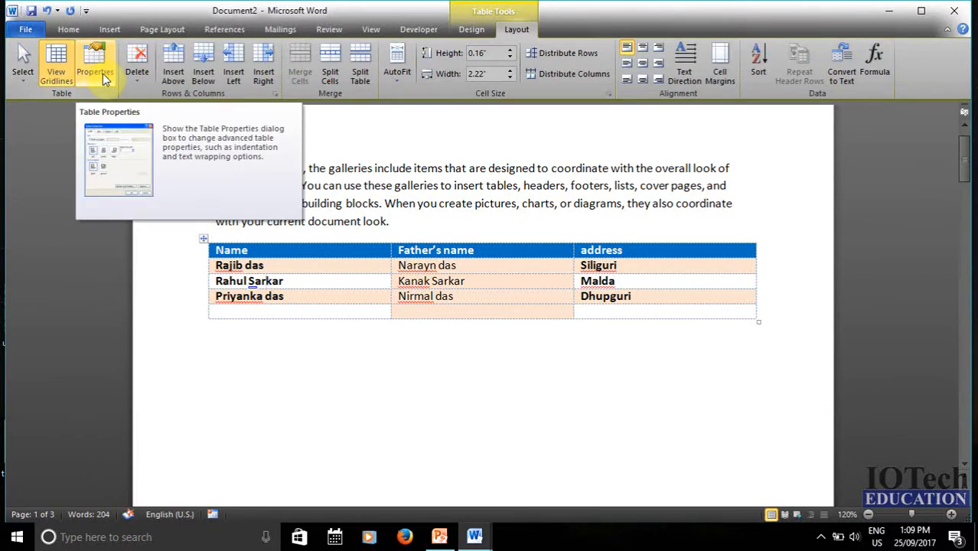
left_click(103, 74)
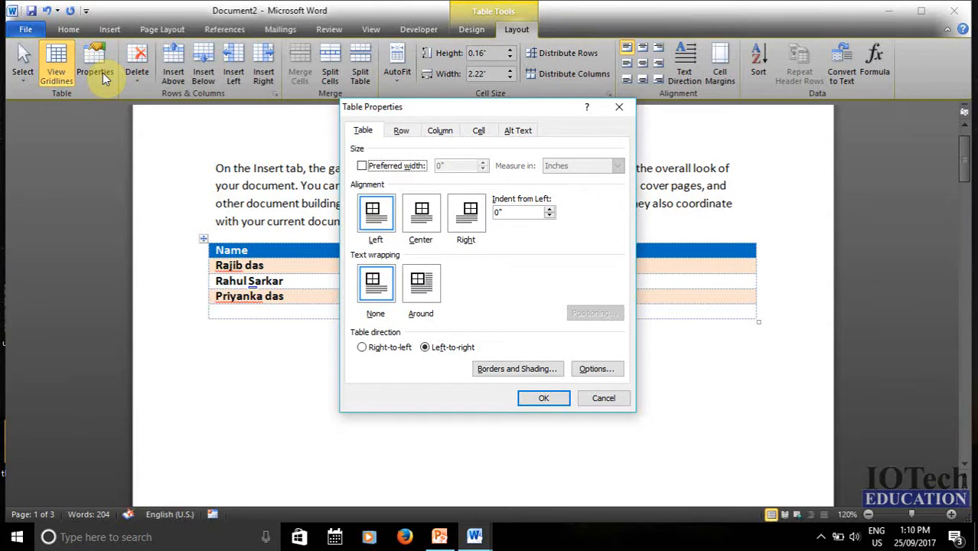
left_click(365, 166)
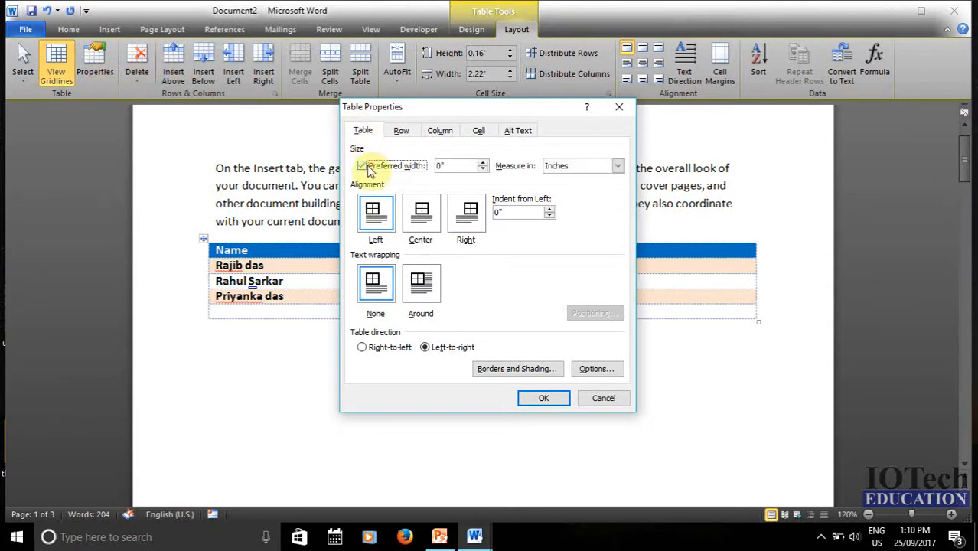
left_click(455, 167)
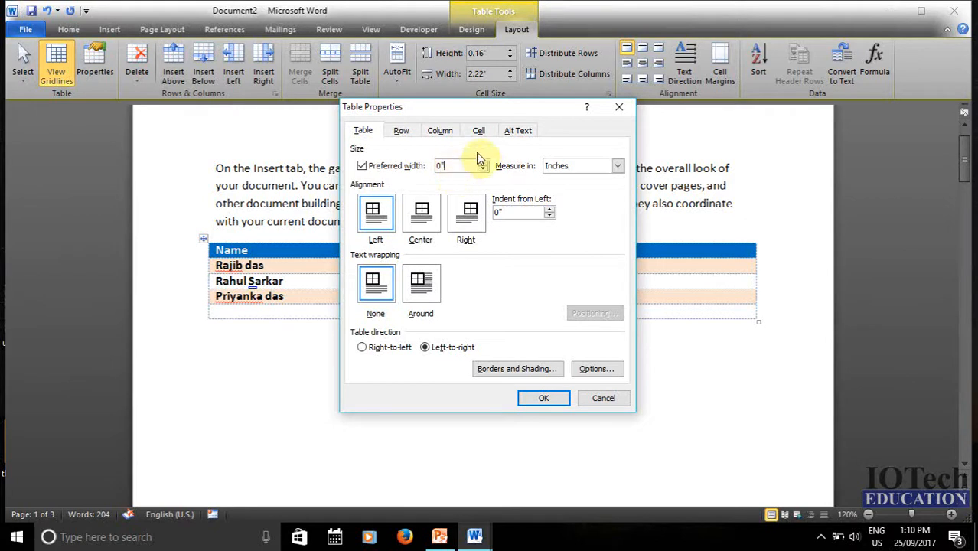
left_click(546, 396)
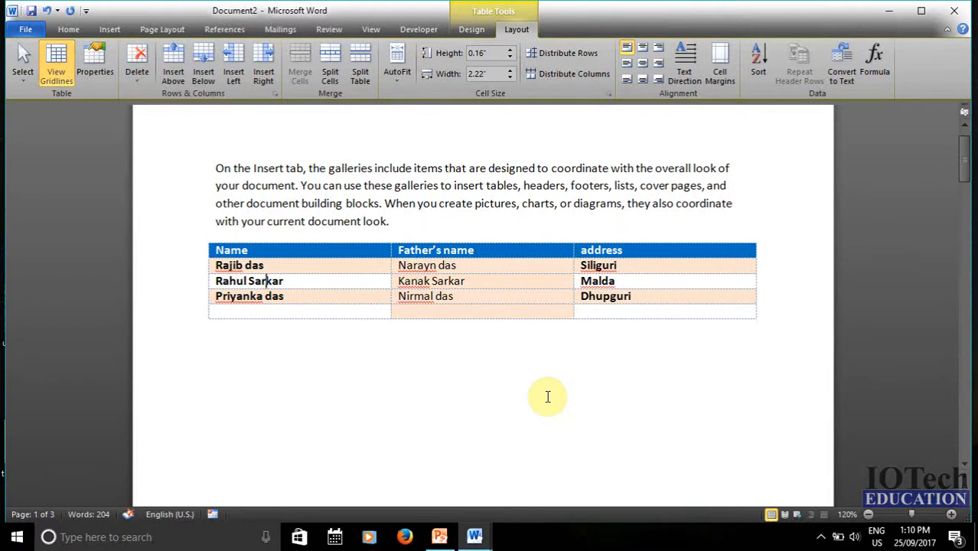
- Delete the empty last row of the table
left_click(141, 81)
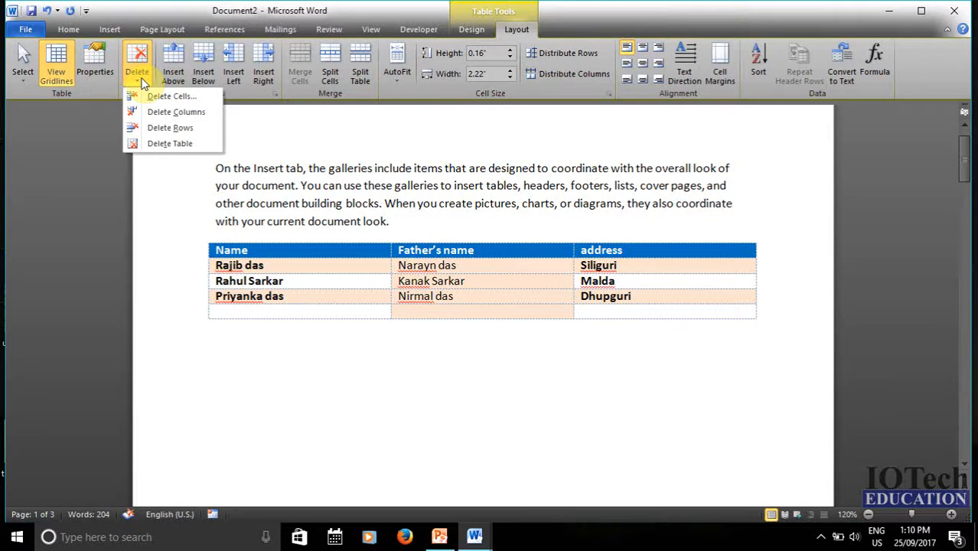
left_click(196, 212)
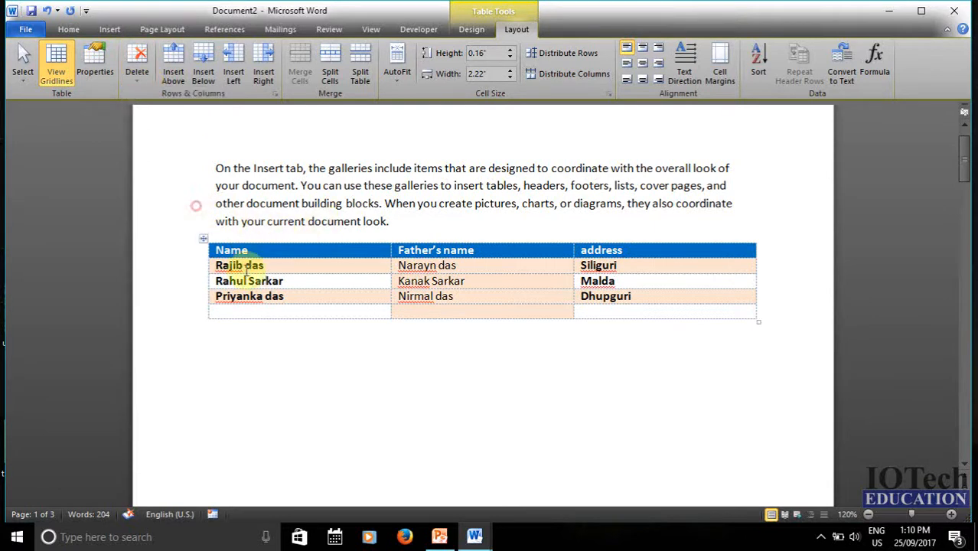
left_click(235, 313)
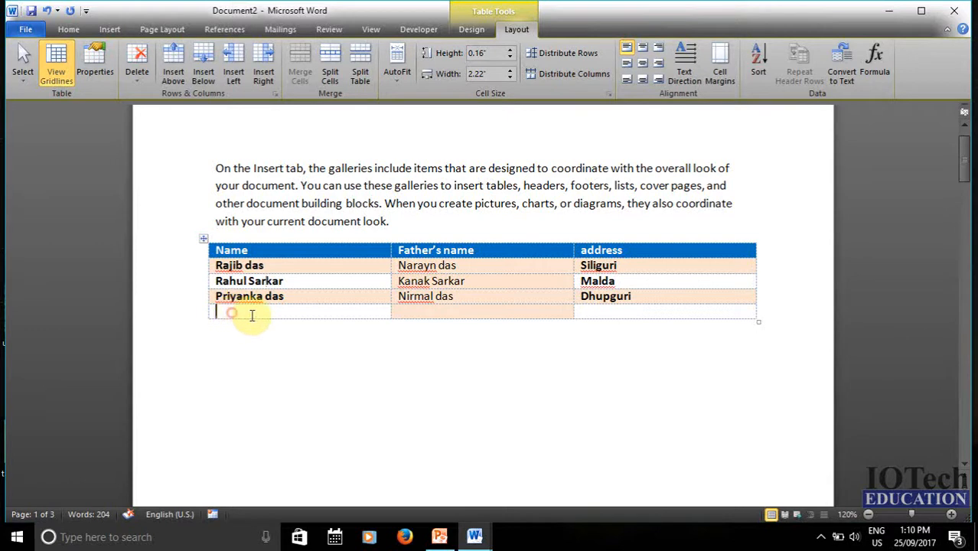
left_click_drag(360, 311, 621, 311)
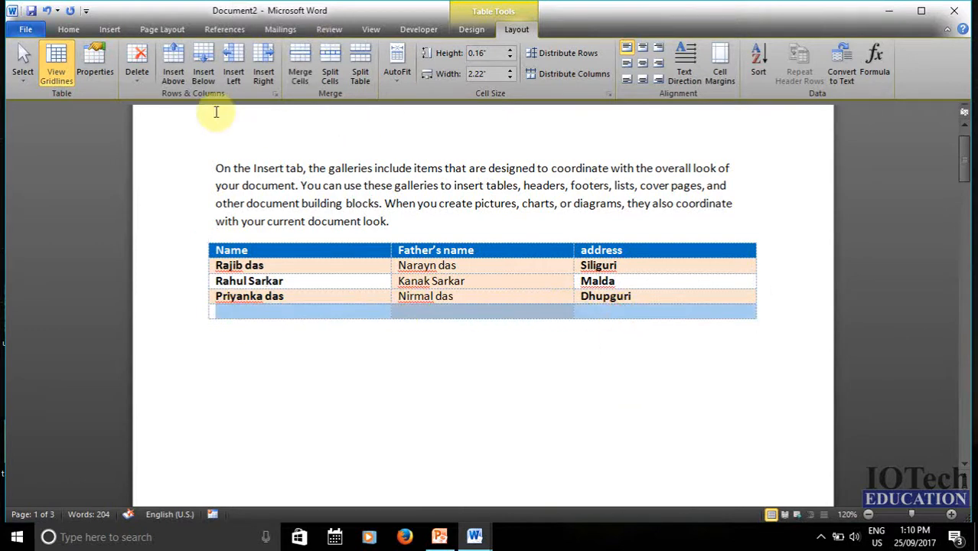
left_click(138, 70)
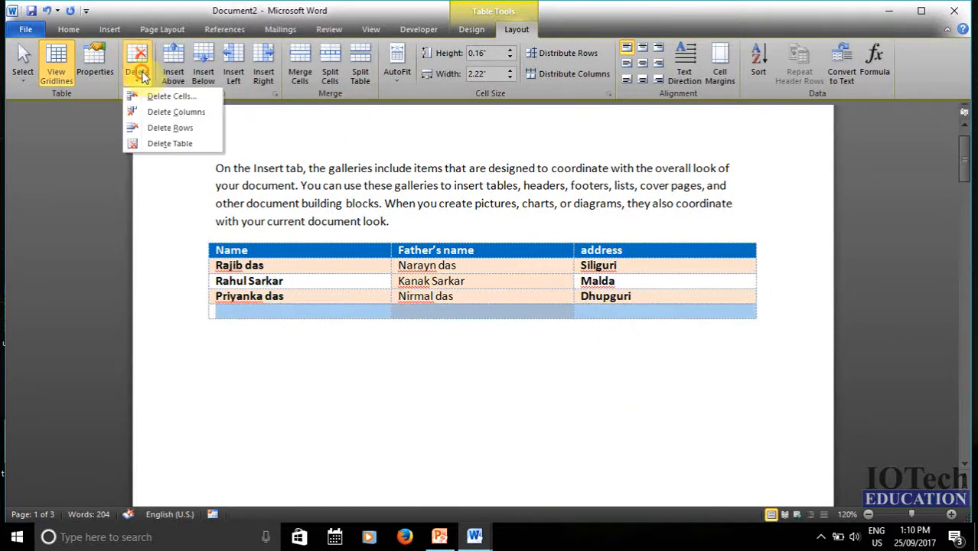
left_click(177, 130)
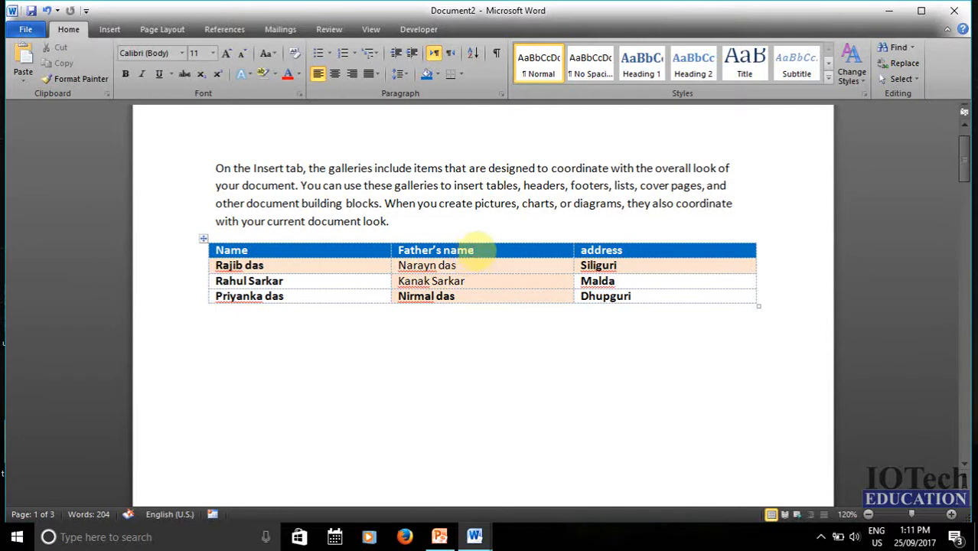
- Delete the Father's name column
left_click_drag(470, 251, 475, 295)
left_click(517, 29)
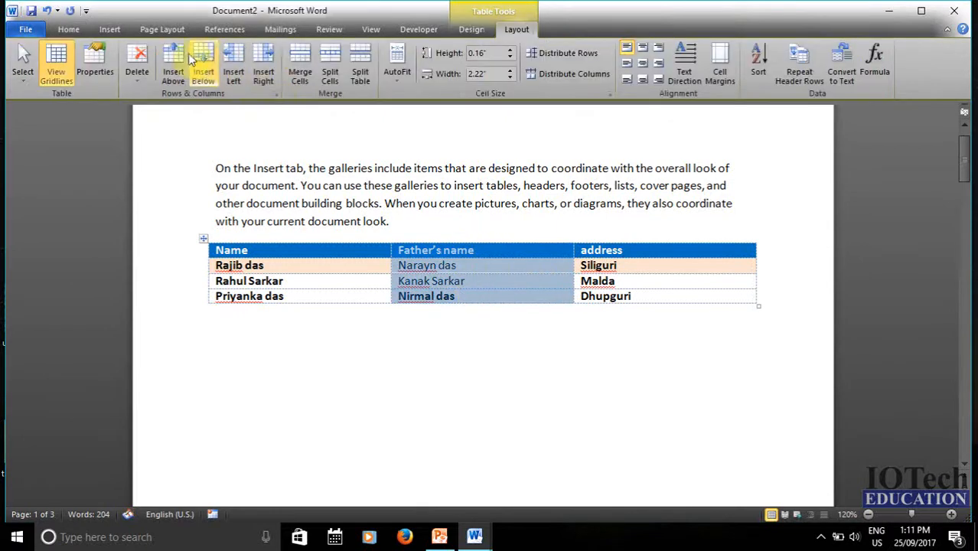
left_click(137, 77)
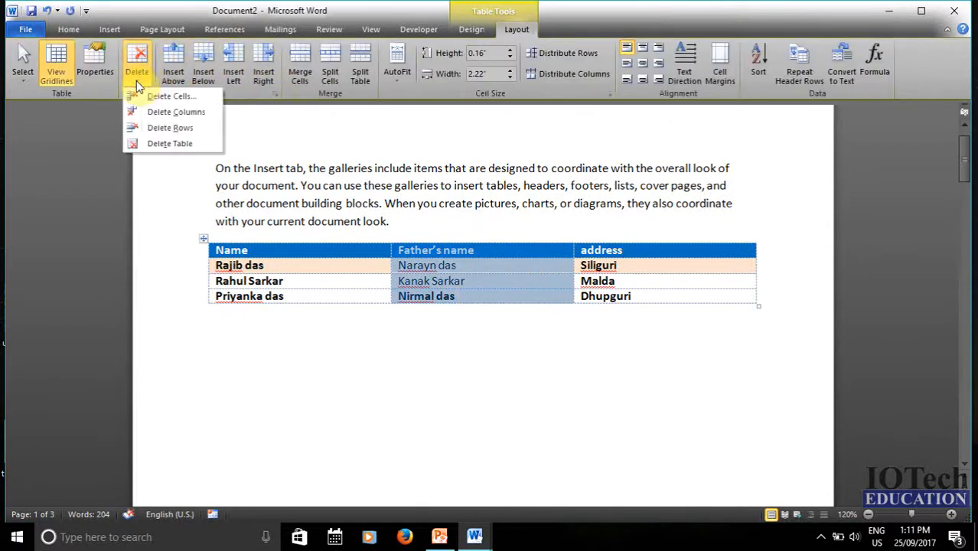
left_click(199, 115)
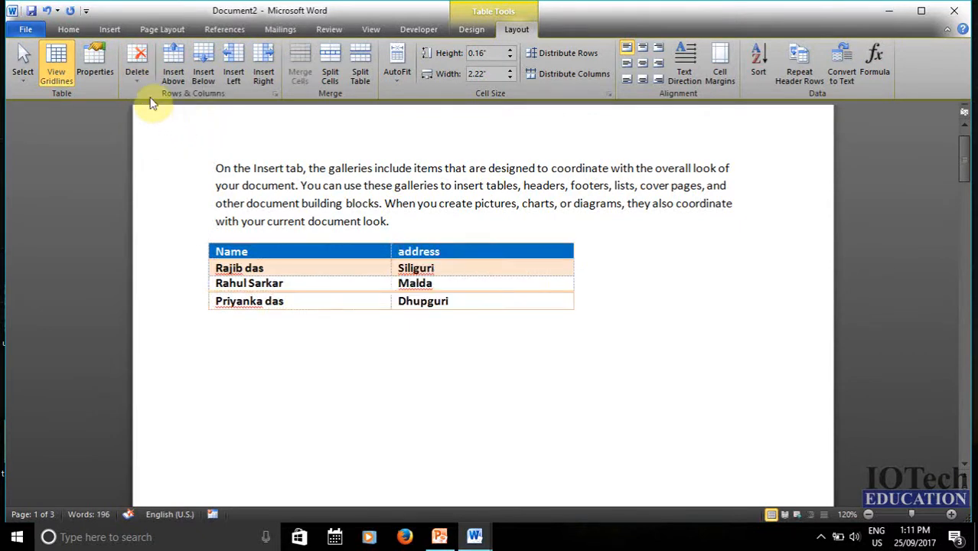
left_click(137, 75)
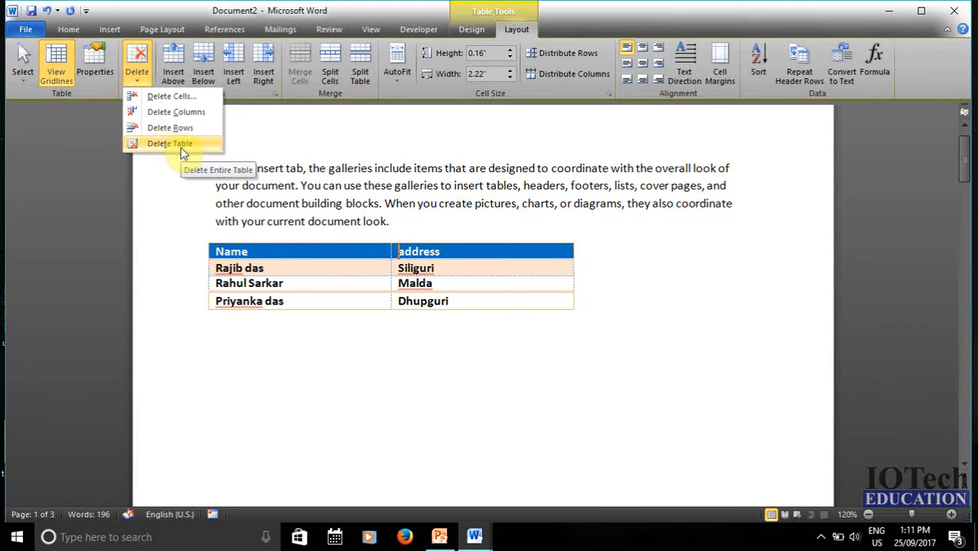
left_click(142, 90)
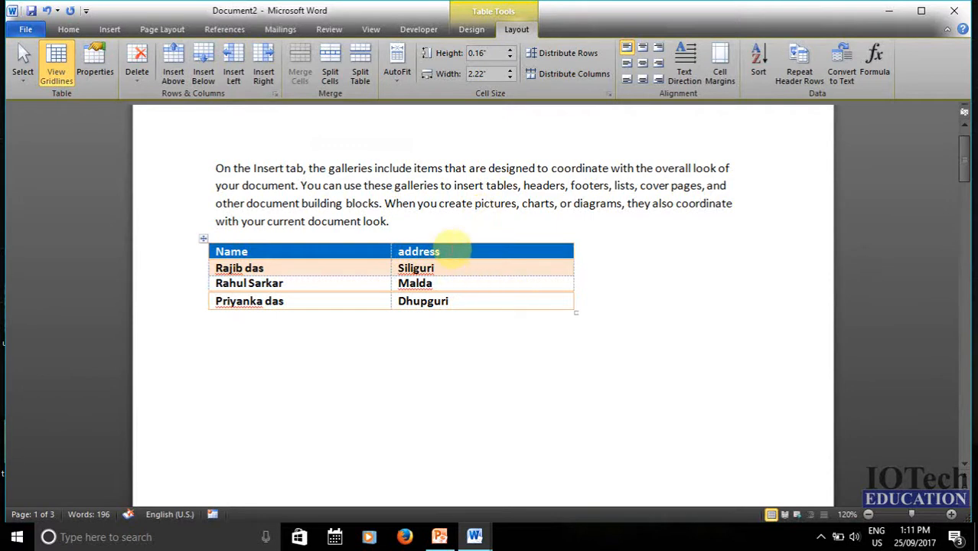
left_click(498, 252)
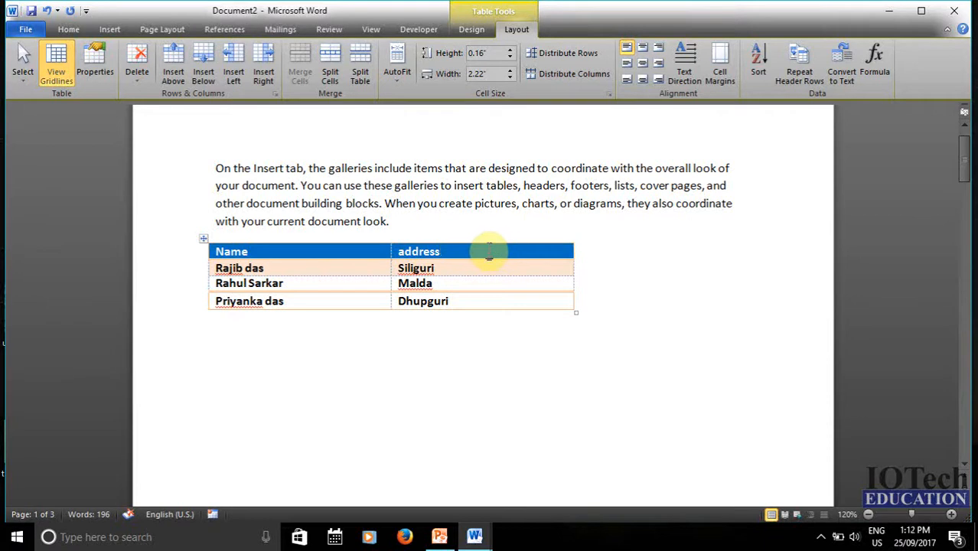
- Insert an empty column right of address and an empty row below the last filled row
left_click_drag(489, 268, 487, 297)
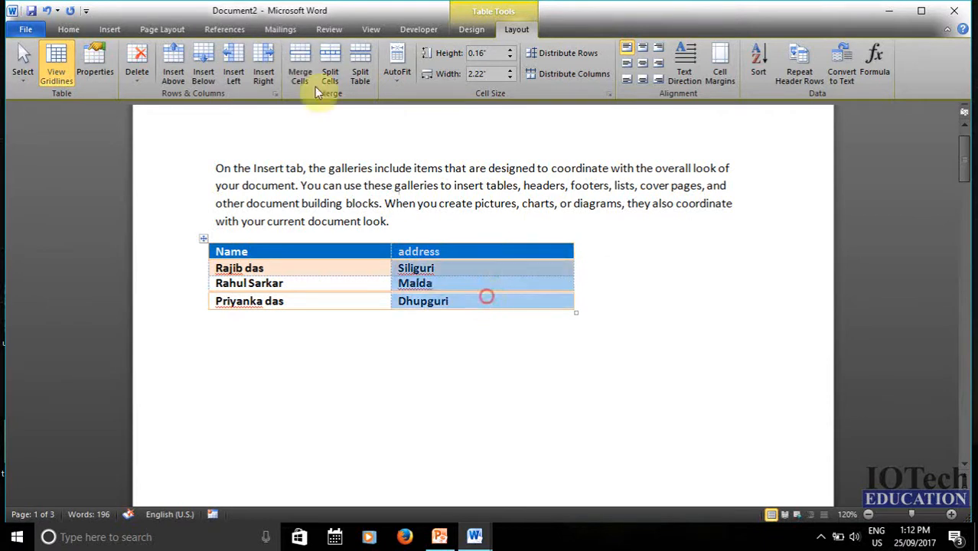
left_click(268, 70)
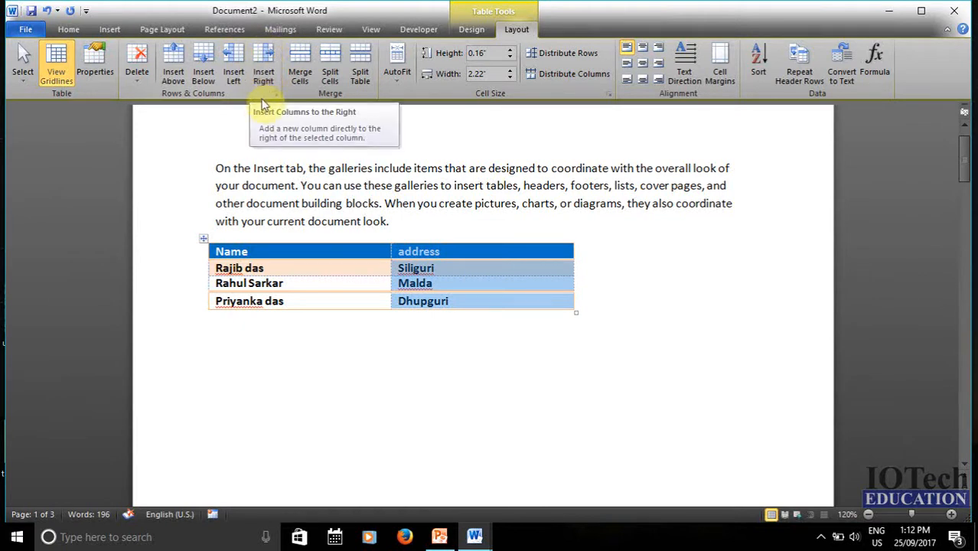
left_click(267, 69)
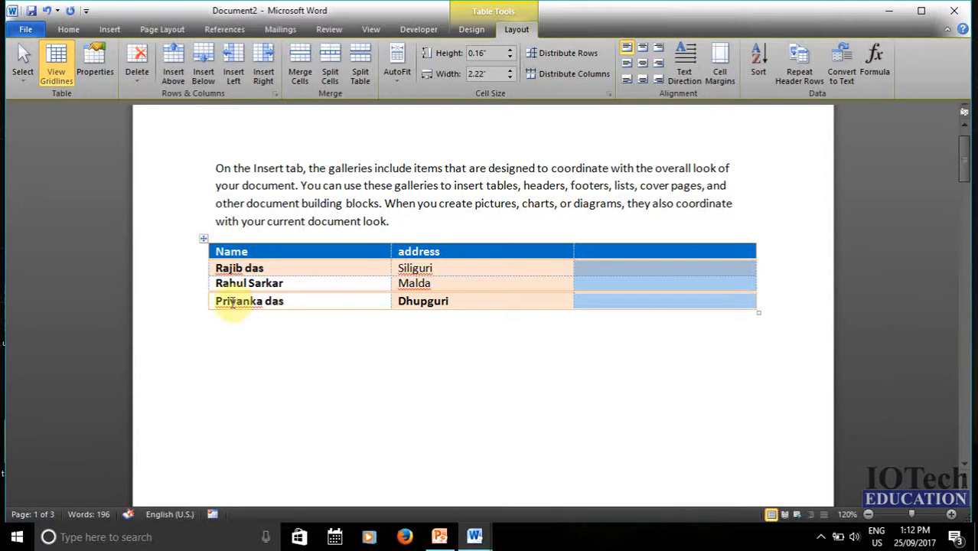
left_click_drag(230, 300, 621, 304)
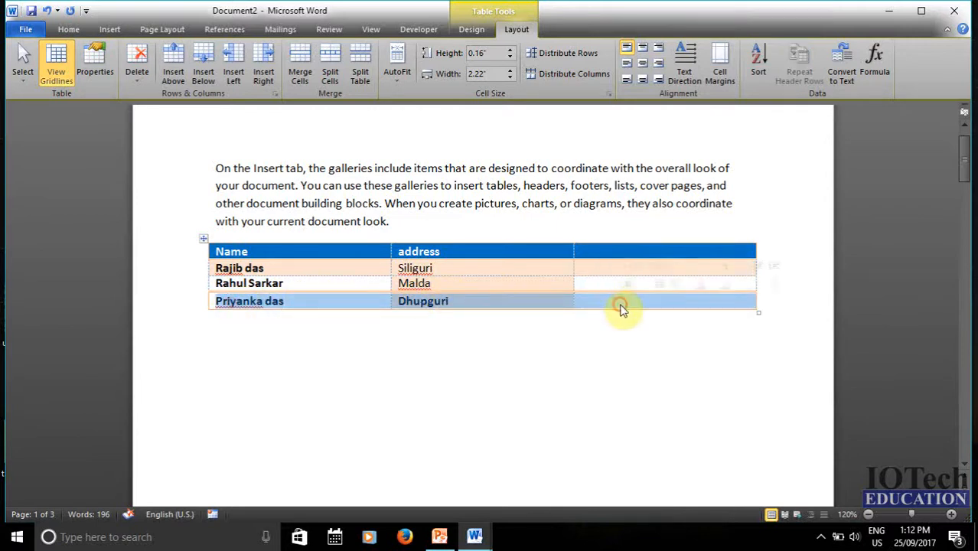
left_click(205, 68)
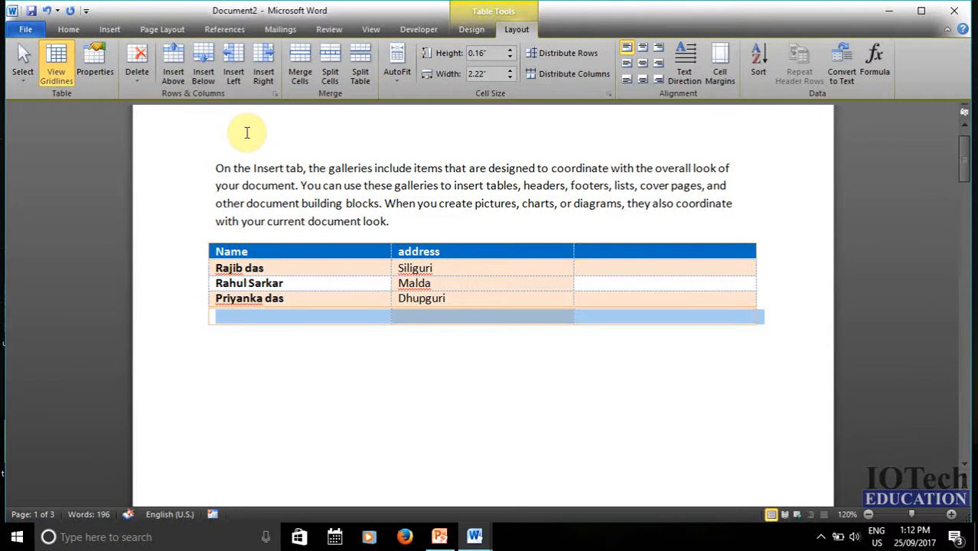
- Select the Name column cells and insert a blank column to the left of Name
left_click_drag(257, 267, 268, 314)
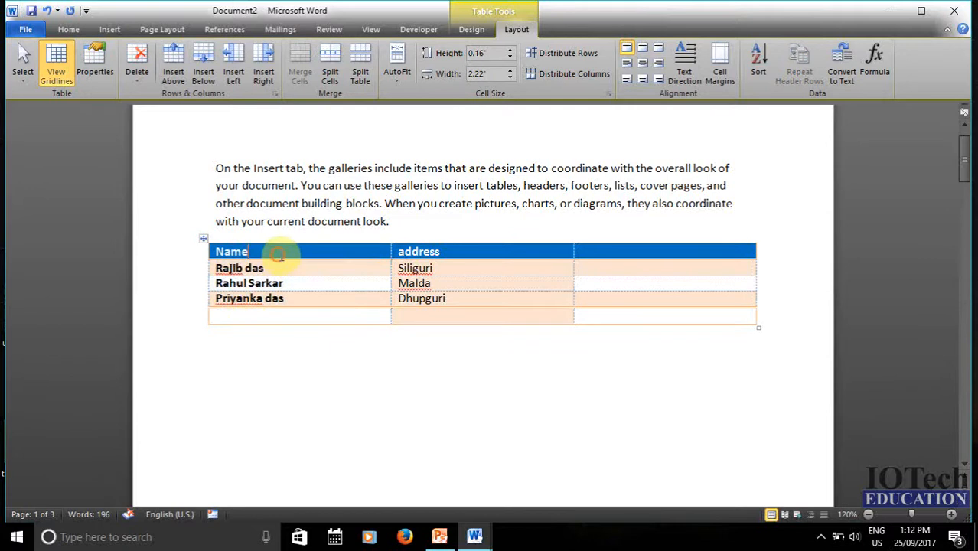
left_click_drag(279, 258, 406, 307)
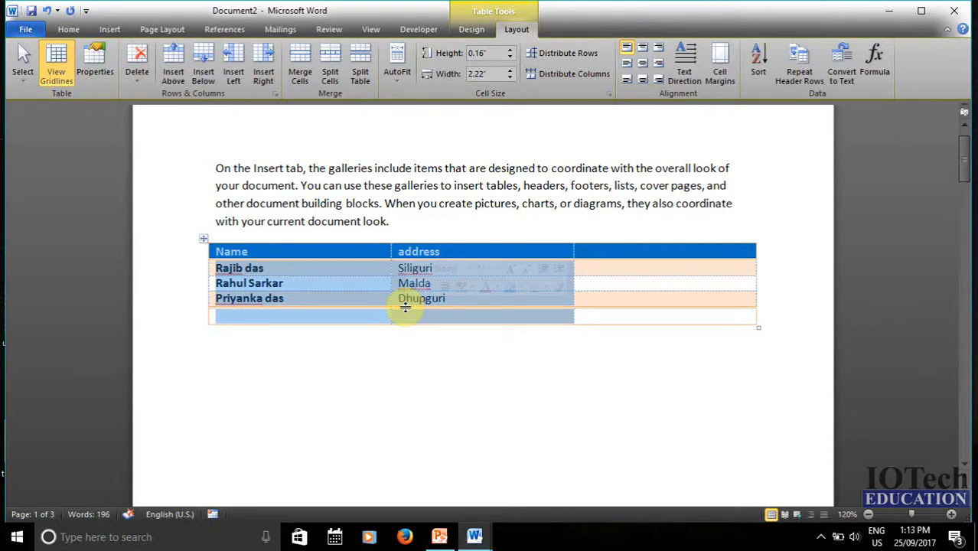
left_click(316, 340)
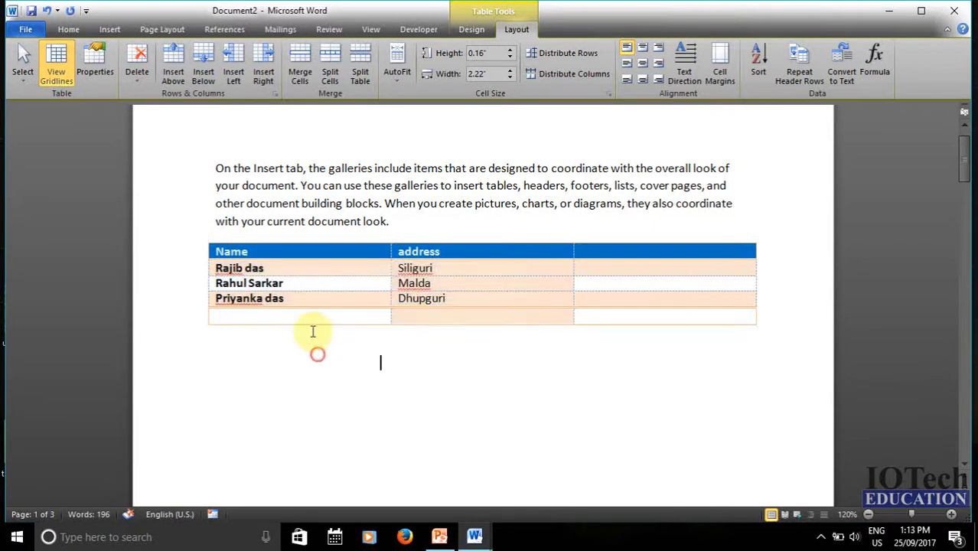
left_click_drag(306, 254, 308, 320)
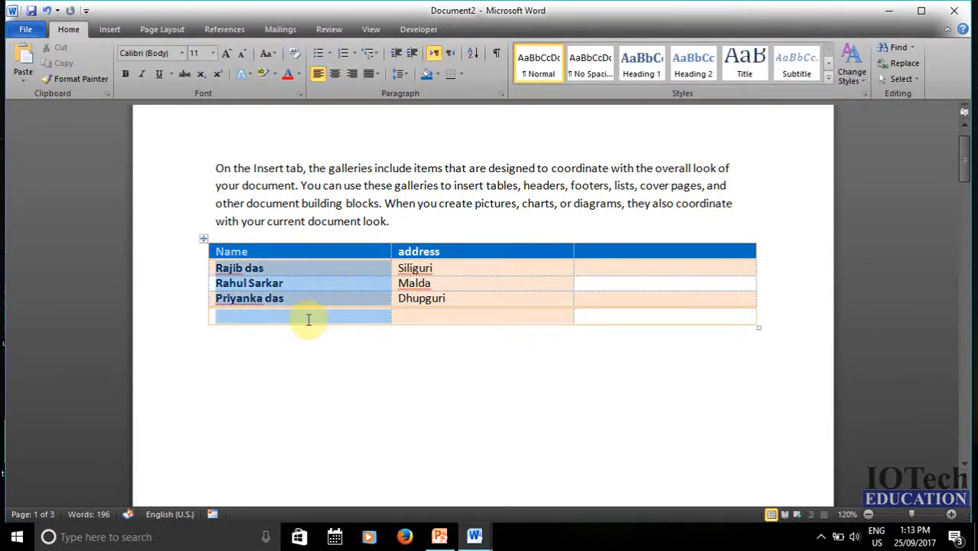
left_click(517, 29)
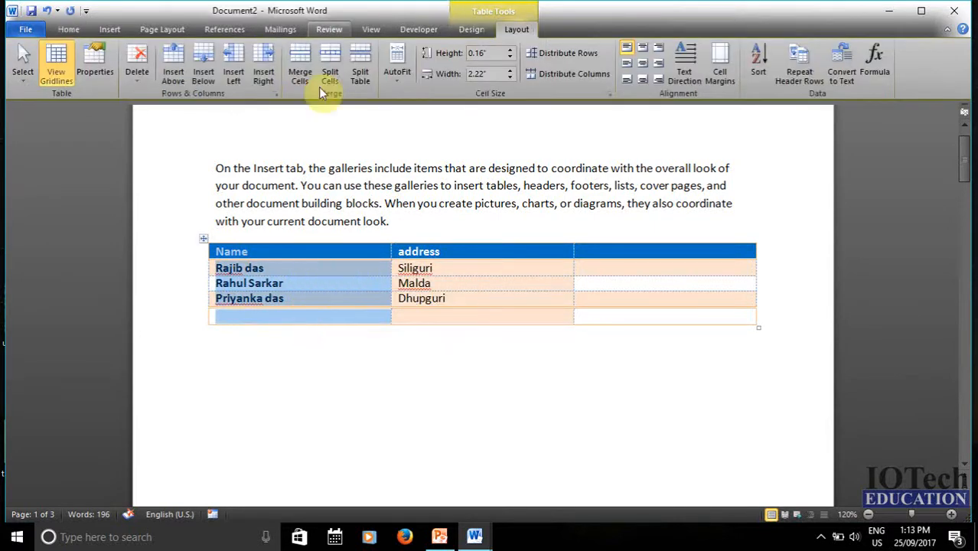
left_click(234, 69)
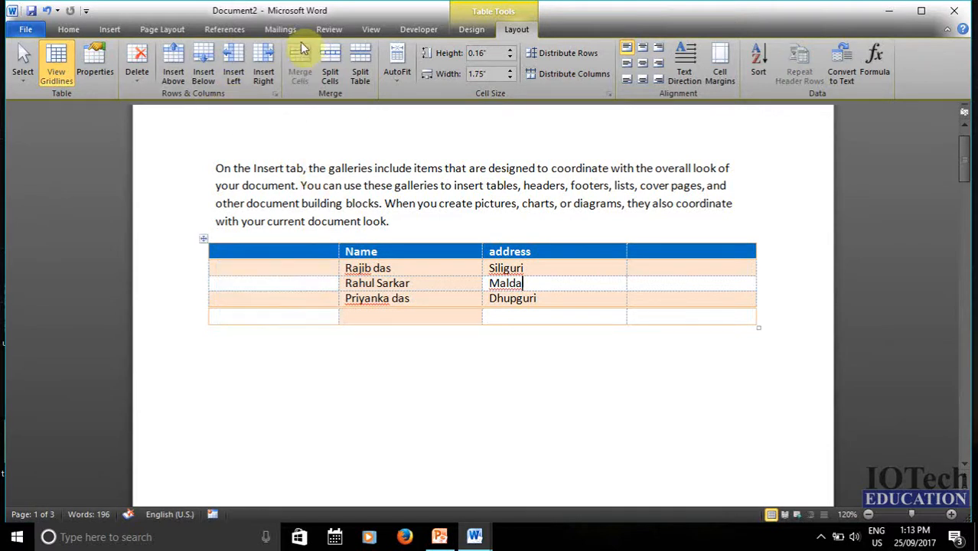
left_click(316, 264)
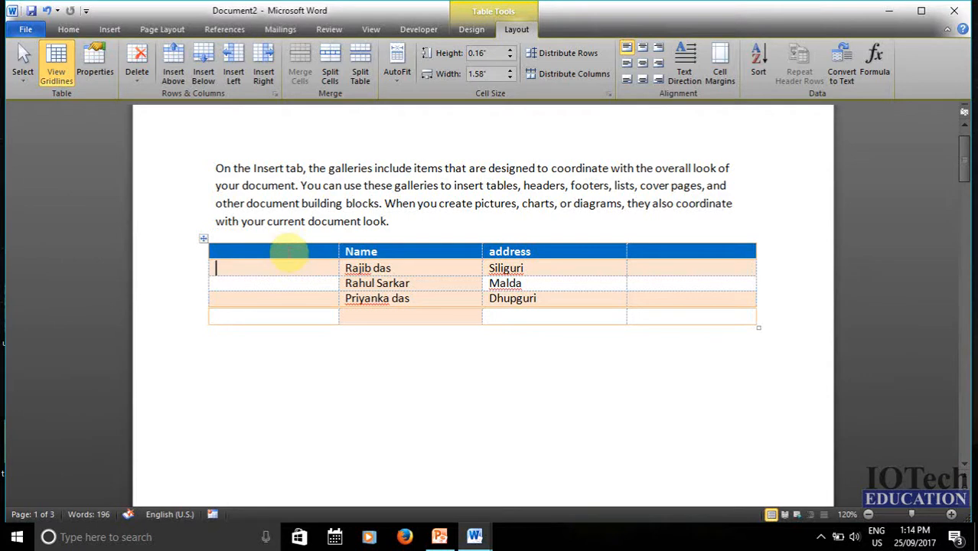
- Merge the empty first column's cells into one cell, then do the same for the last column
left_click_drag(285, 266, 287, 325)
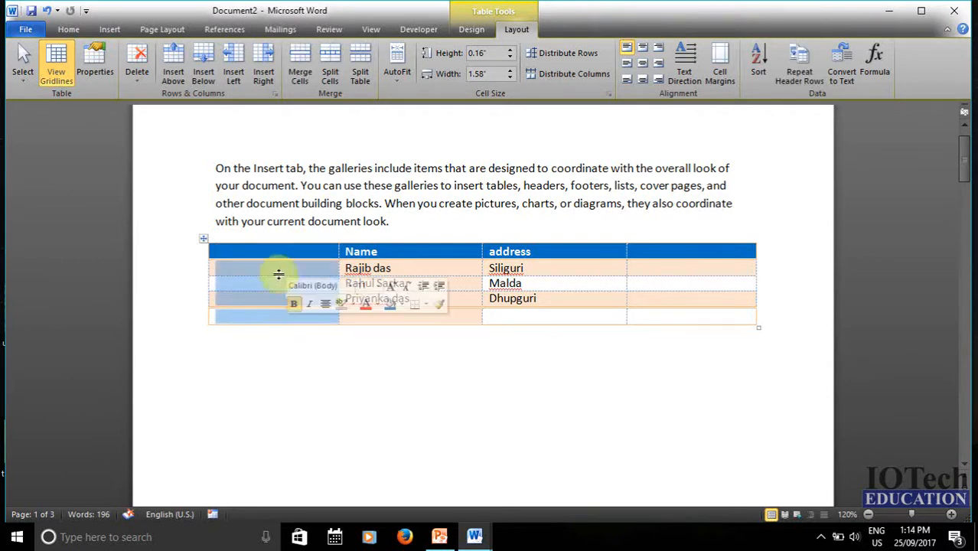
left_click(302, 70)
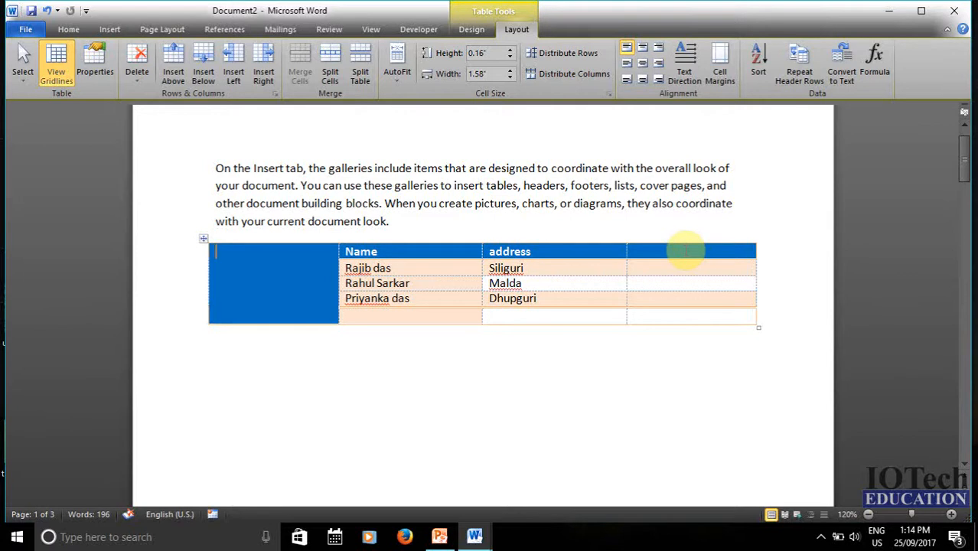
left_click_drag(686, 251, 690, 315)
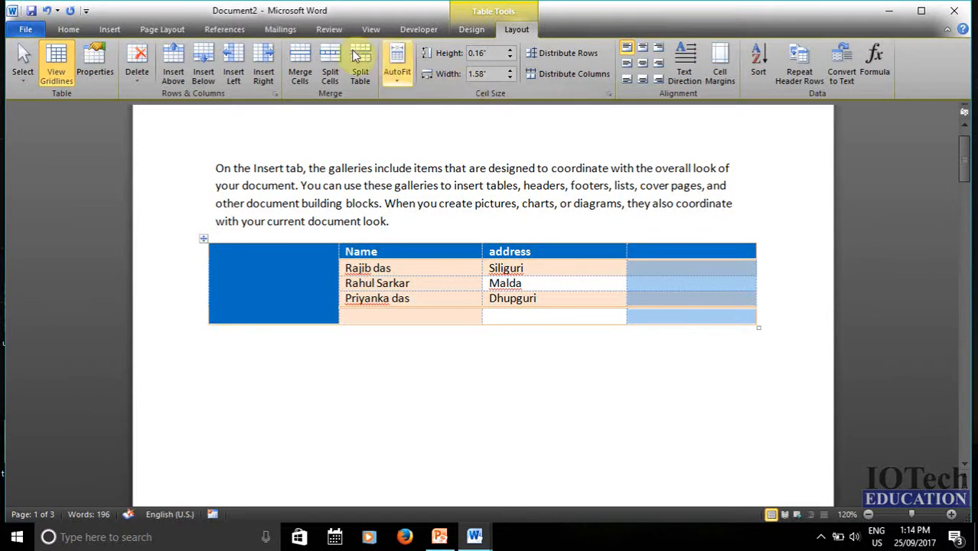
left_click(301, 58)
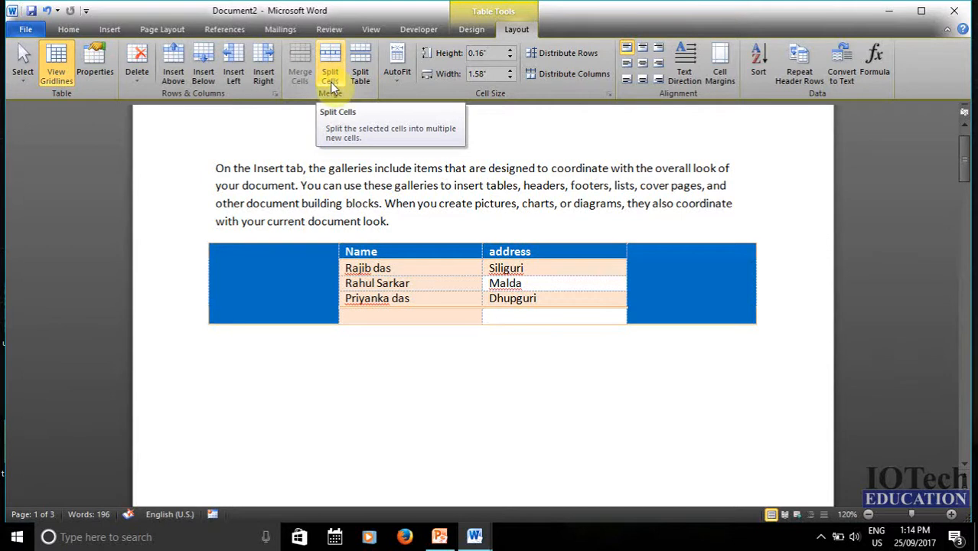
- Split the merged right-hand cell into 3 columns and 5 rows
left_click(683, 292)
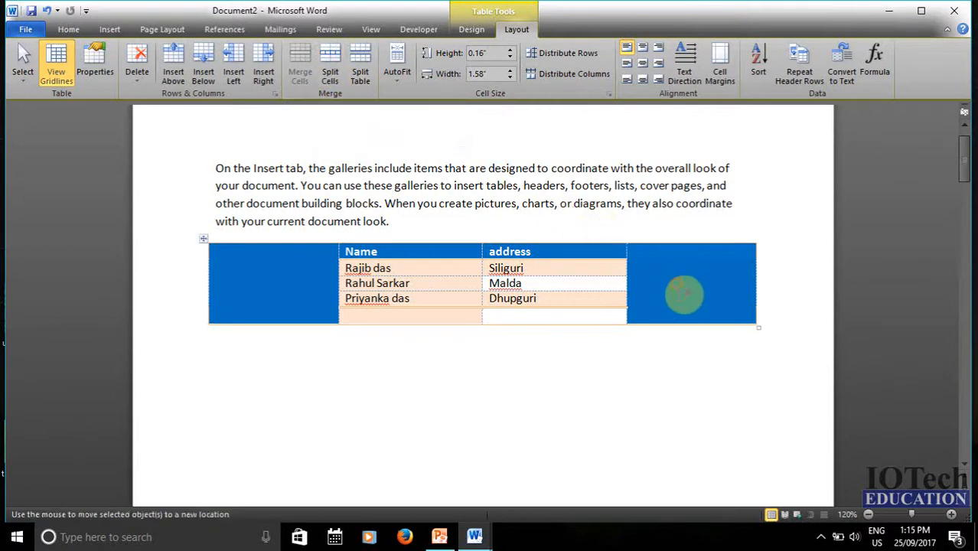
left_click_drag(683, 293, 680, 295)
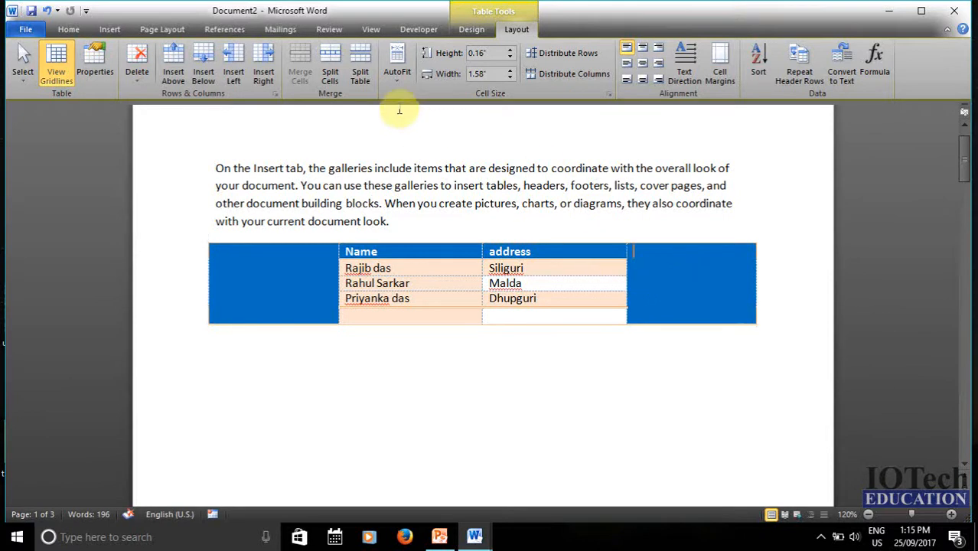
left_click(330, 71)
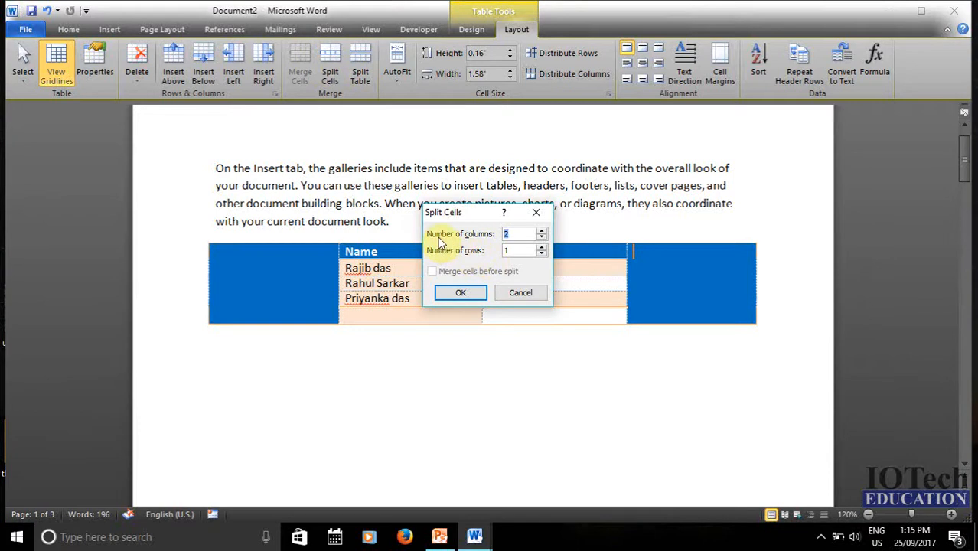
left_click(512, 232)
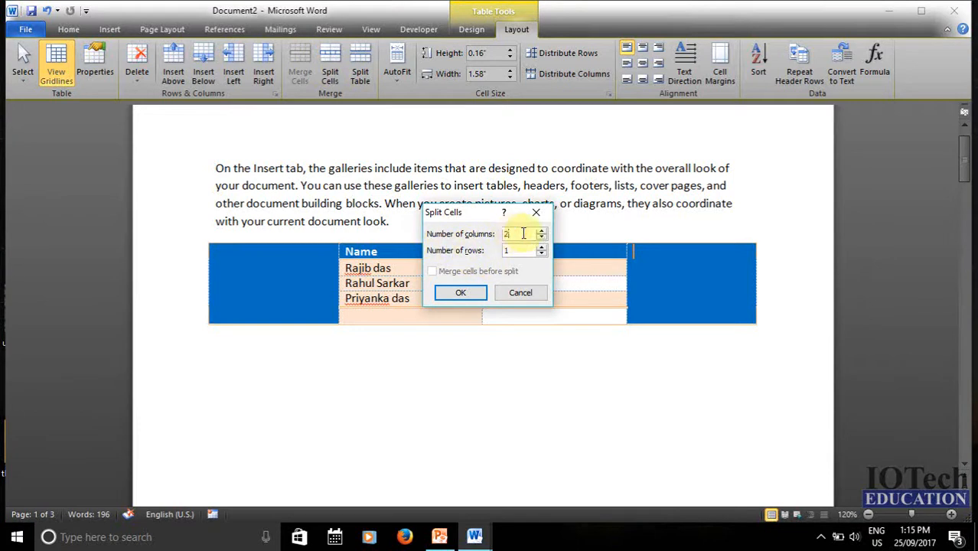
left_click(541, 231)
left_click(524, 233)
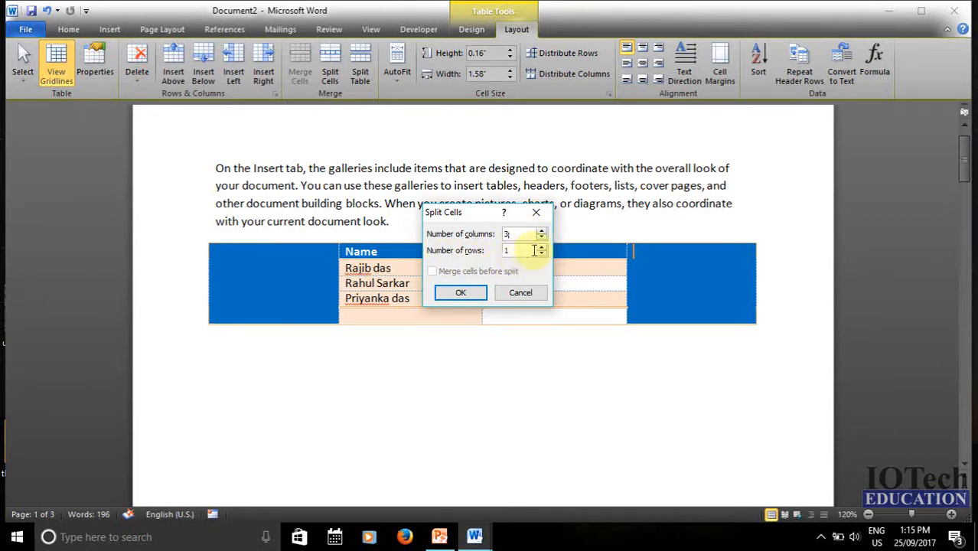
left_click(541, 247)
left_click(542, 253)
left_click(530, 251)
left_click(541, 247)
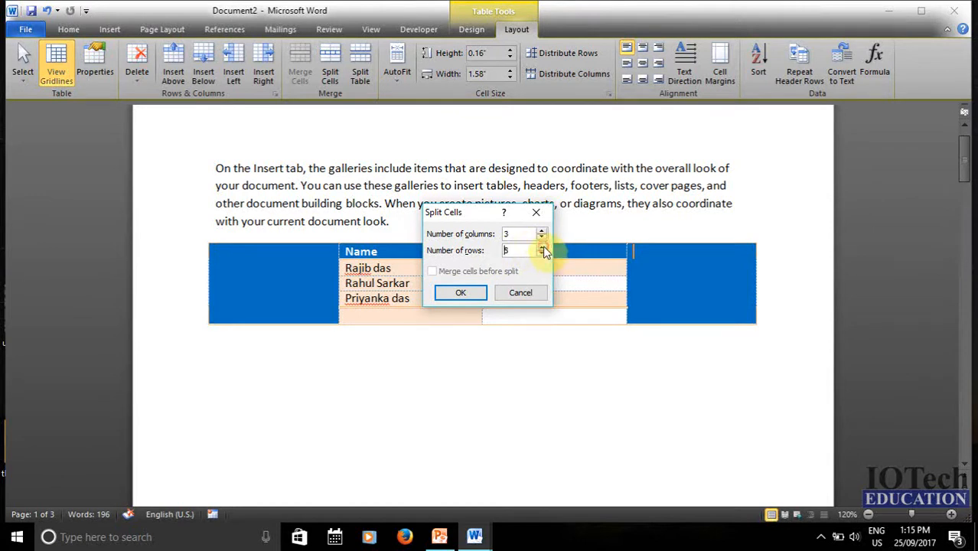
left_click(473, 295)
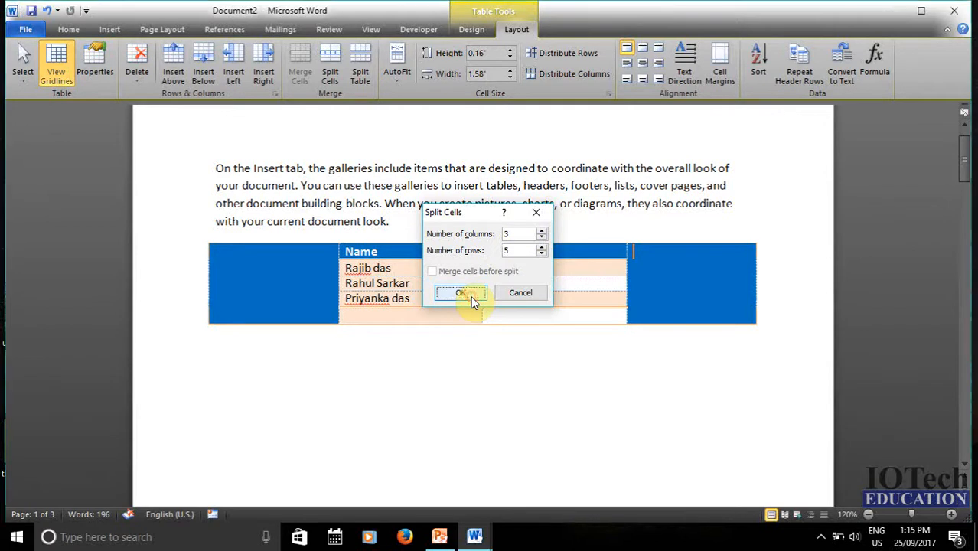
left_click(727, 323)
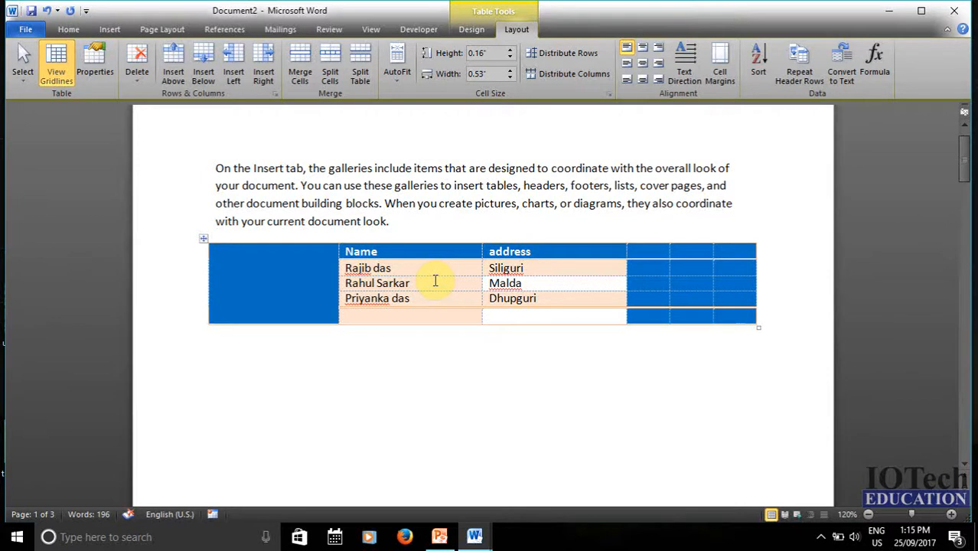
left_click(343, 282)
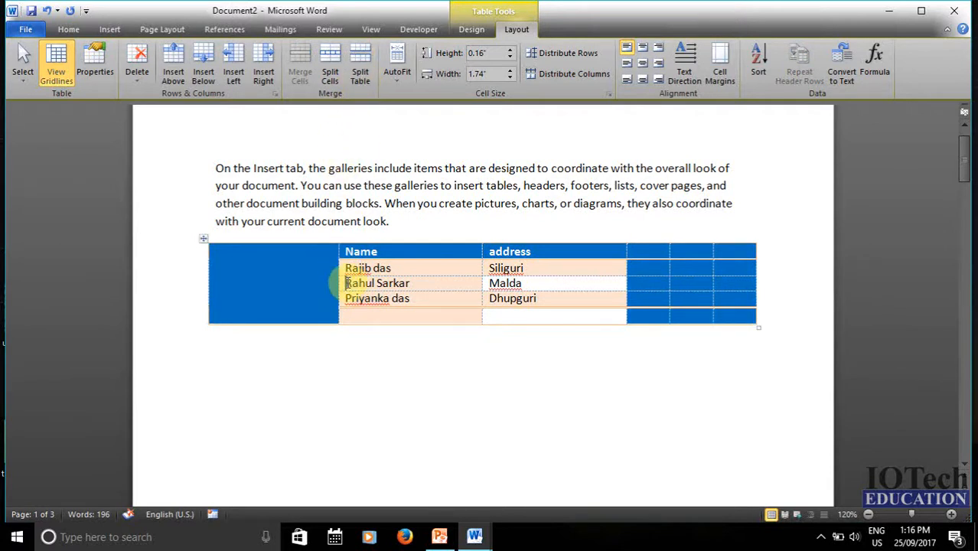
left_click(360, 53)
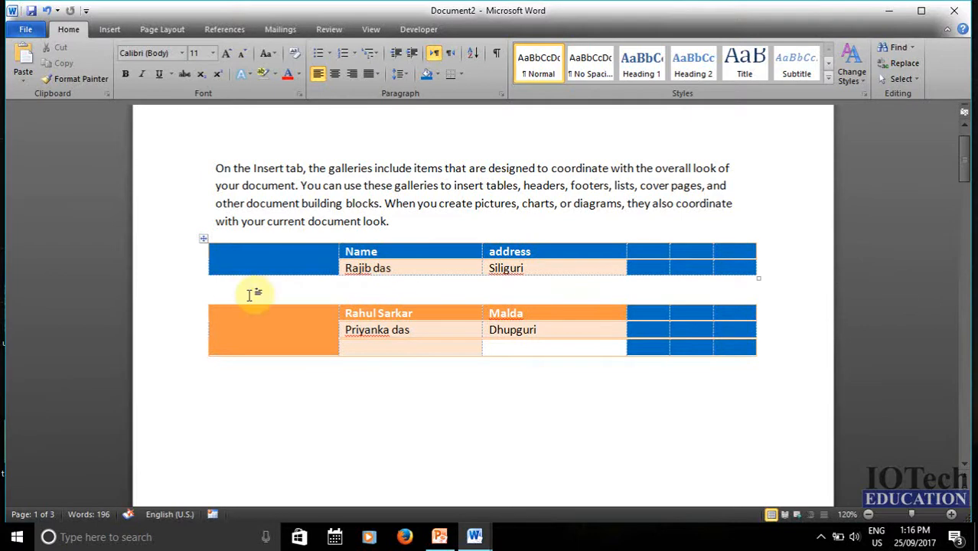
left_click(258, 258)
left_click(205, 242)
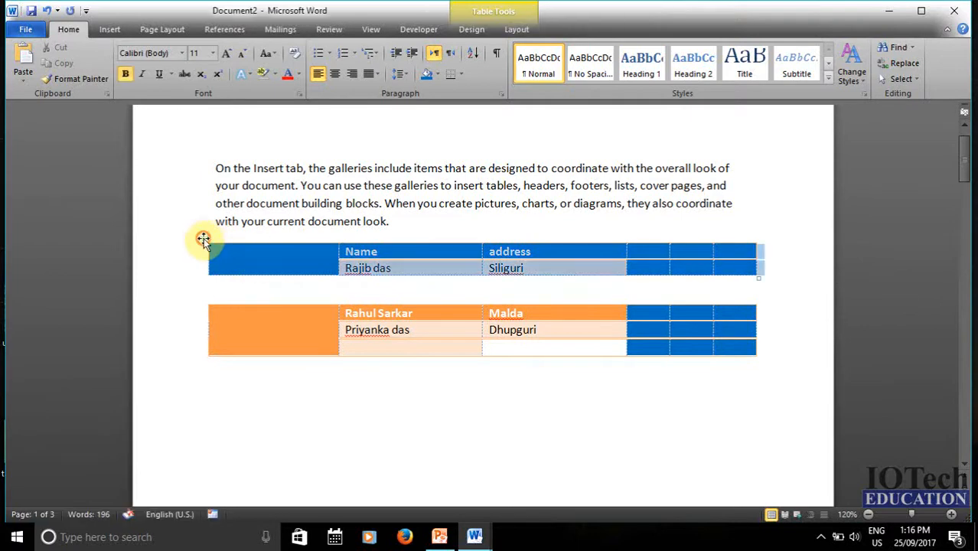
left_click(206, 302)
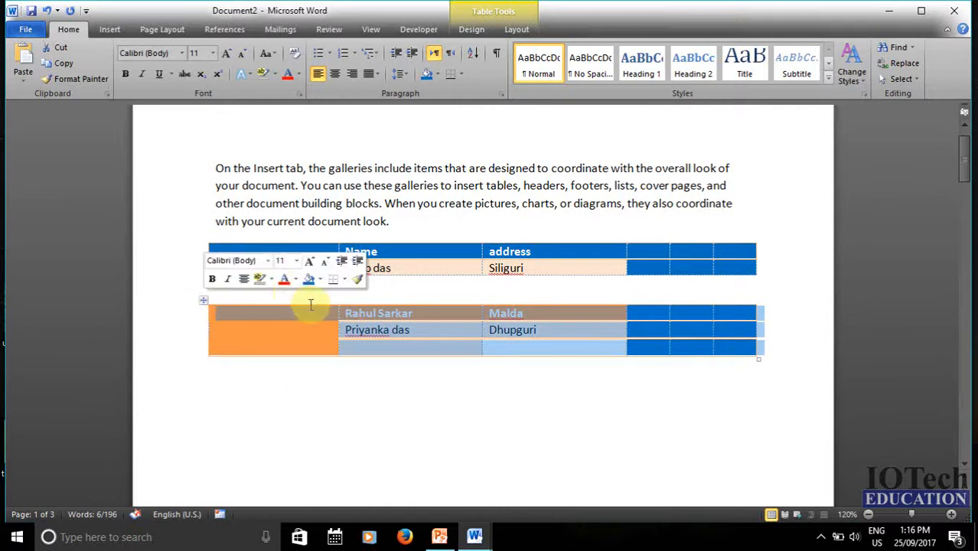
left_click(418, 330)
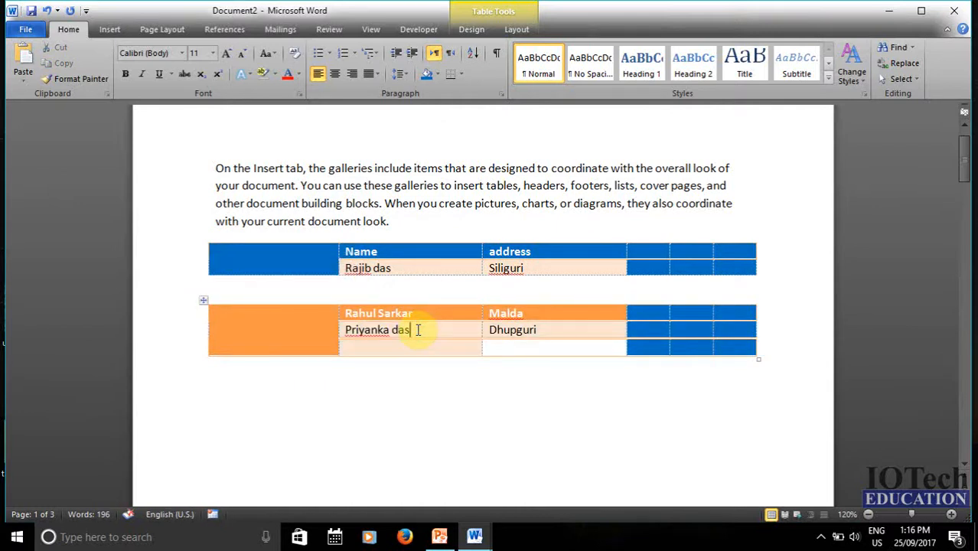
left_click(517, 29)
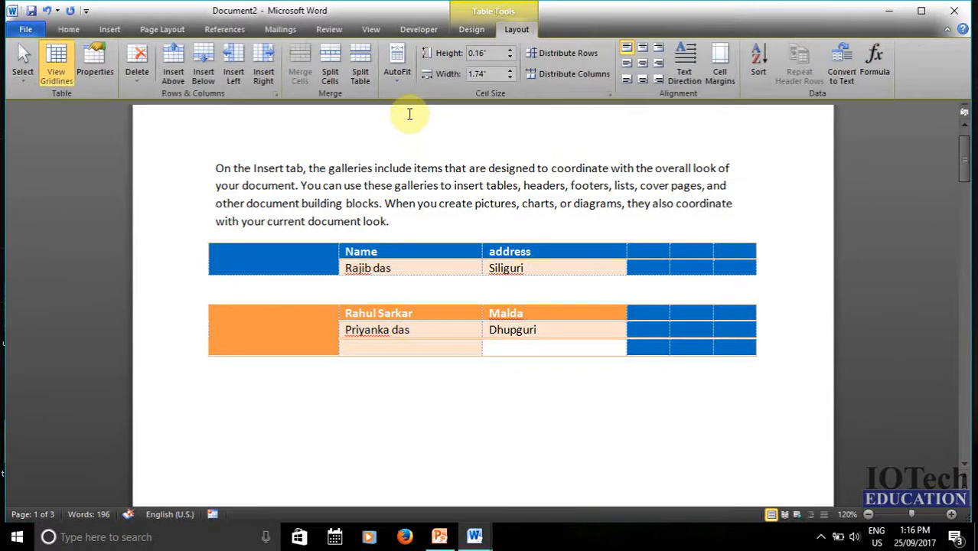
- Select the first table and apply AutoFit Contents to it
left_click(398, 75)
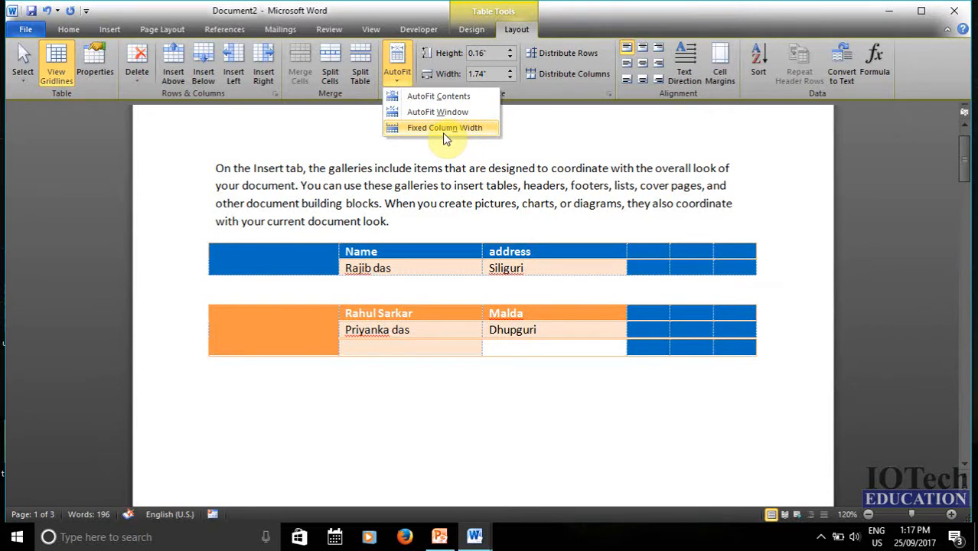
left_click(388, 231)
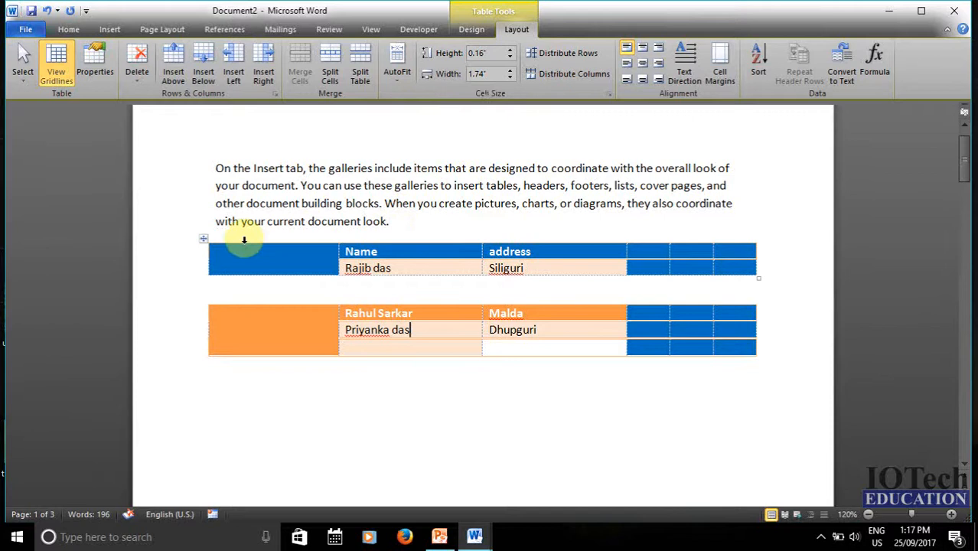
left_click(204, 239)
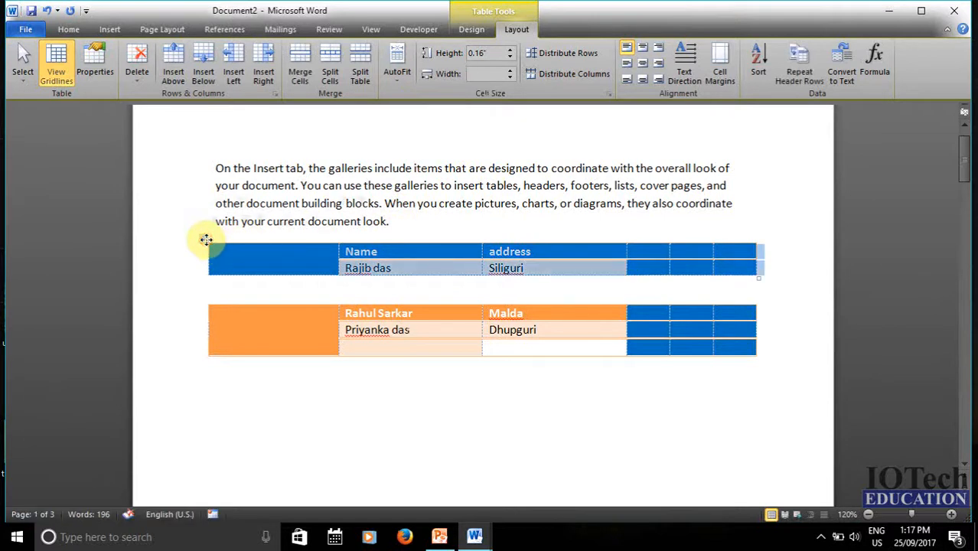
left_click(392, 75)
left_click(430, 96)
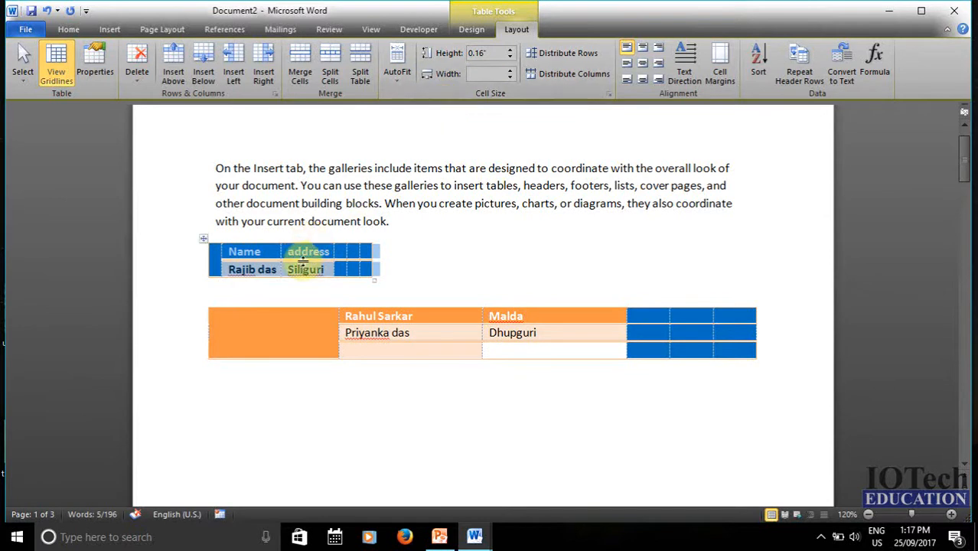
- Stretch the first table with AutoFit Window, then switch it to Fixed Column Width
left_click(204, 239)
left_click(388, 81)
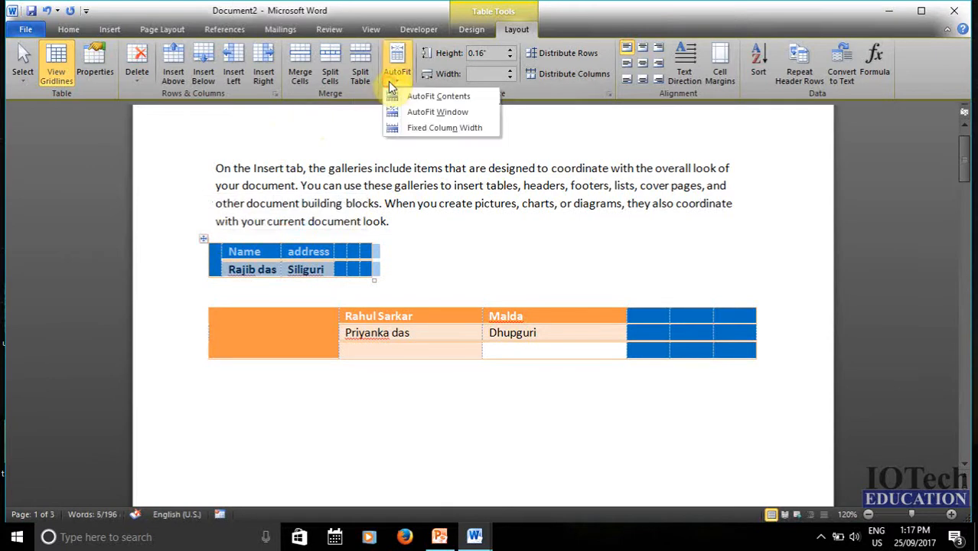
left_click(433, 113)
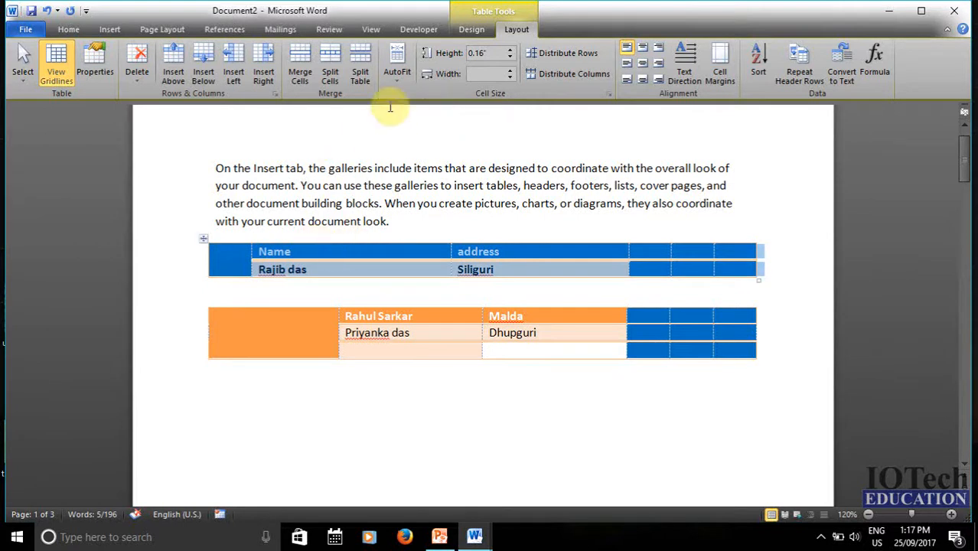
left_click(396, 69)
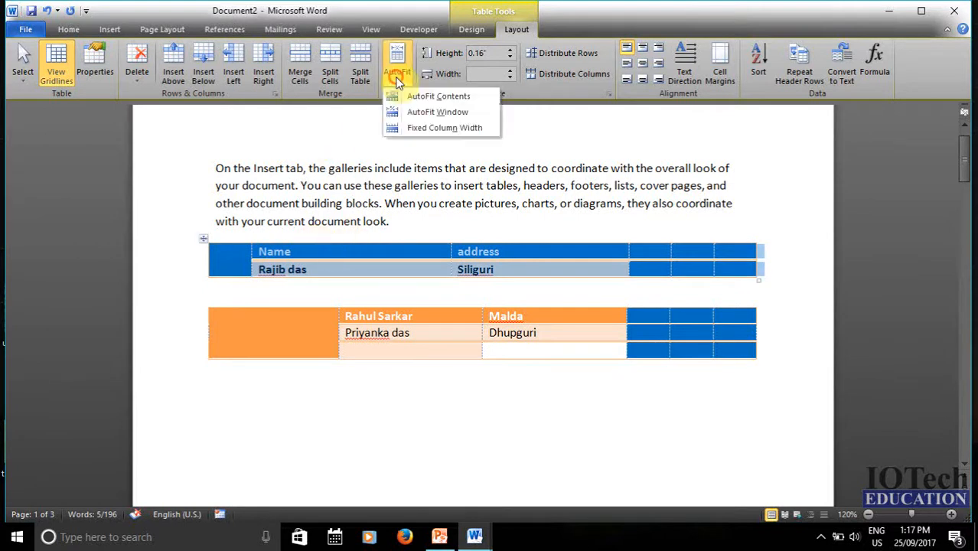
left_click(438, 130)
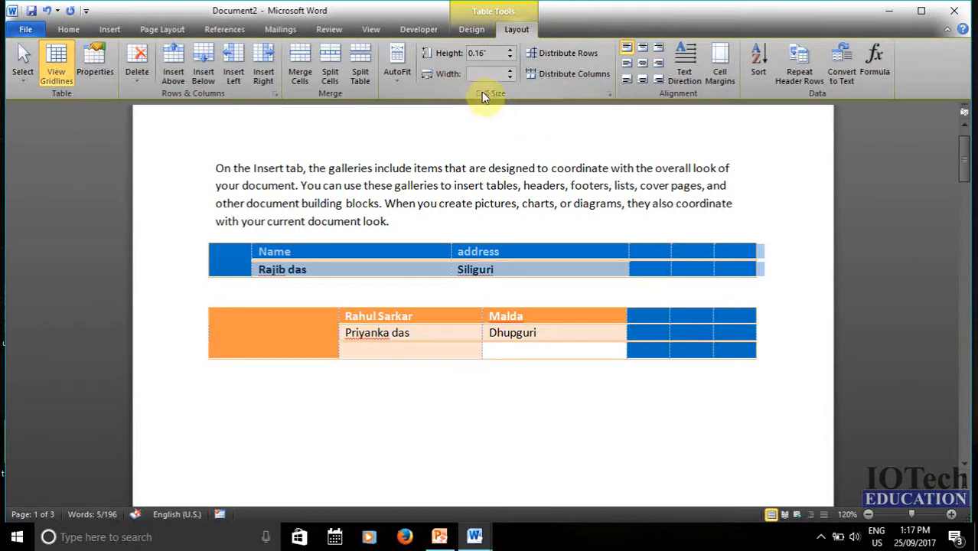
left_click(530, 257)
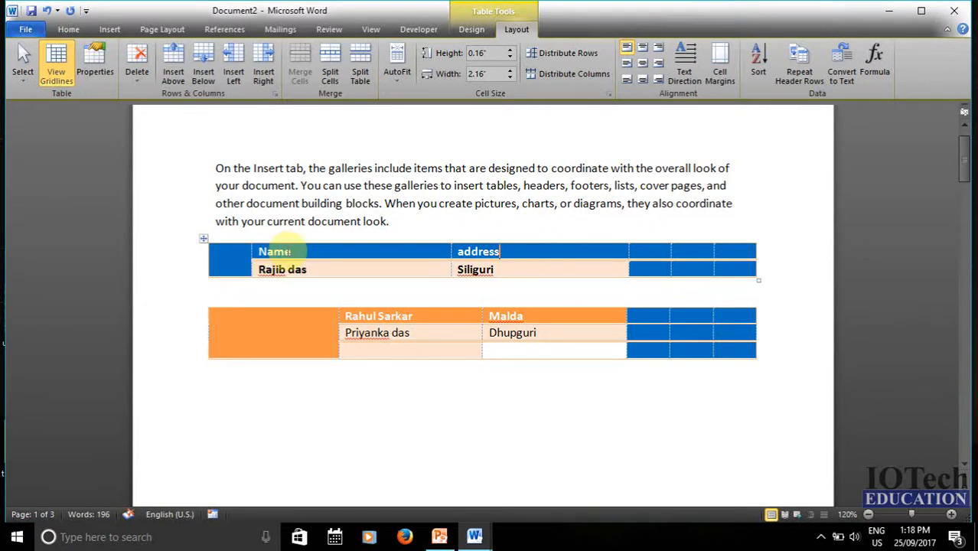
- Set the Name/address header row height to 0.7"
left_click_drag(274, 251, 544, 231)
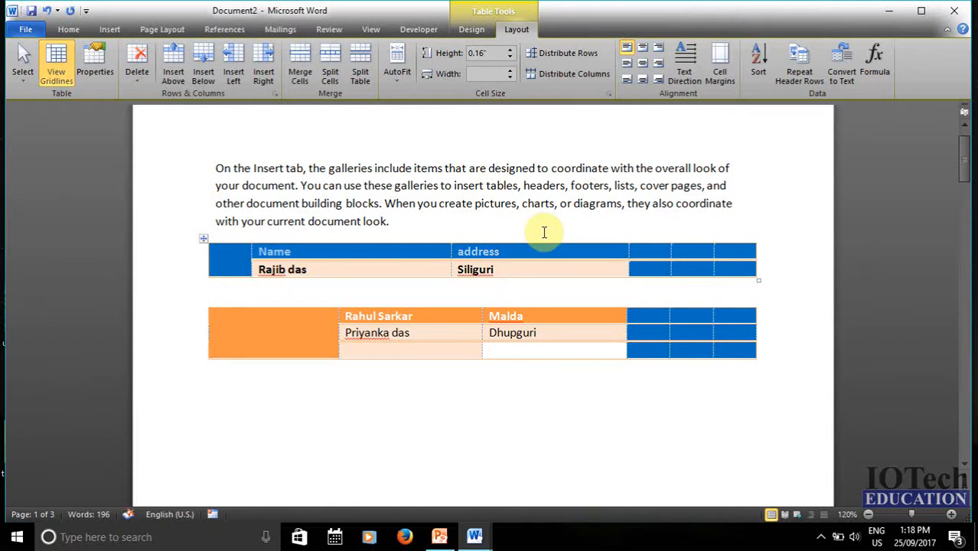
left_click(510, 50)
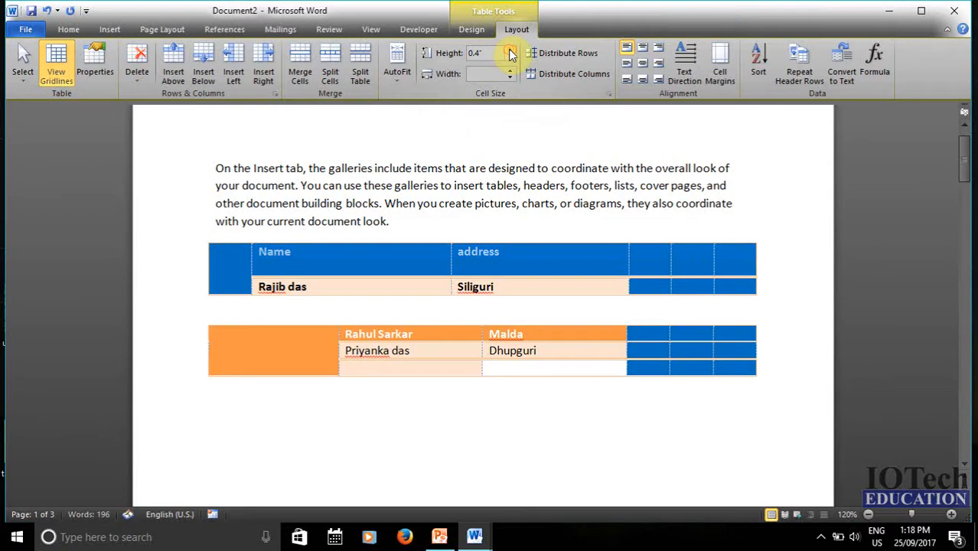
left_click(507, 312)
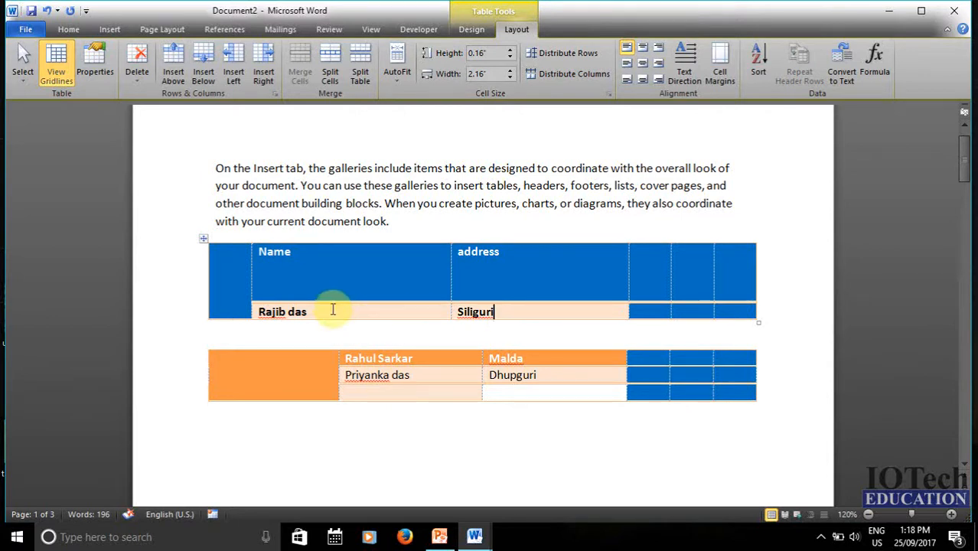
left_click_drag(330, 307, 737, 320)
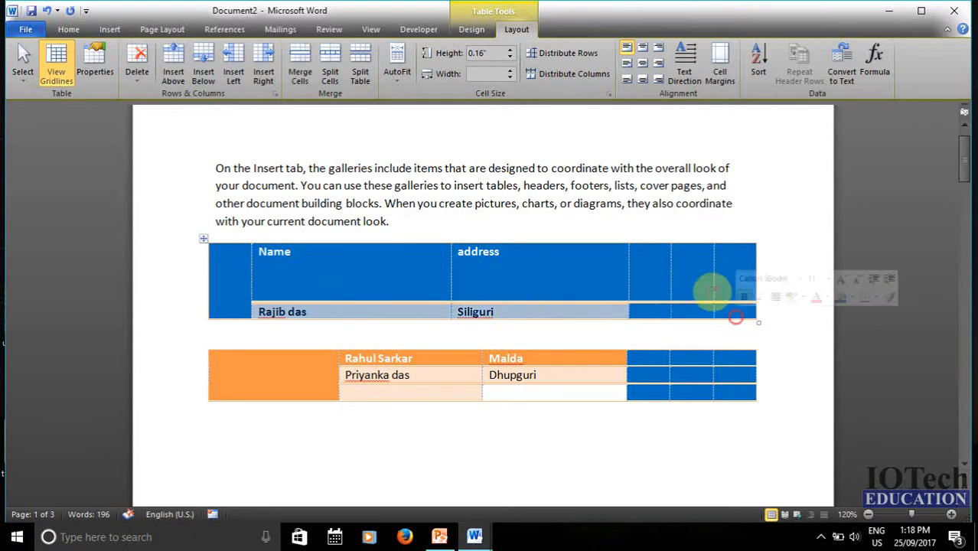
left_click(510, 78)
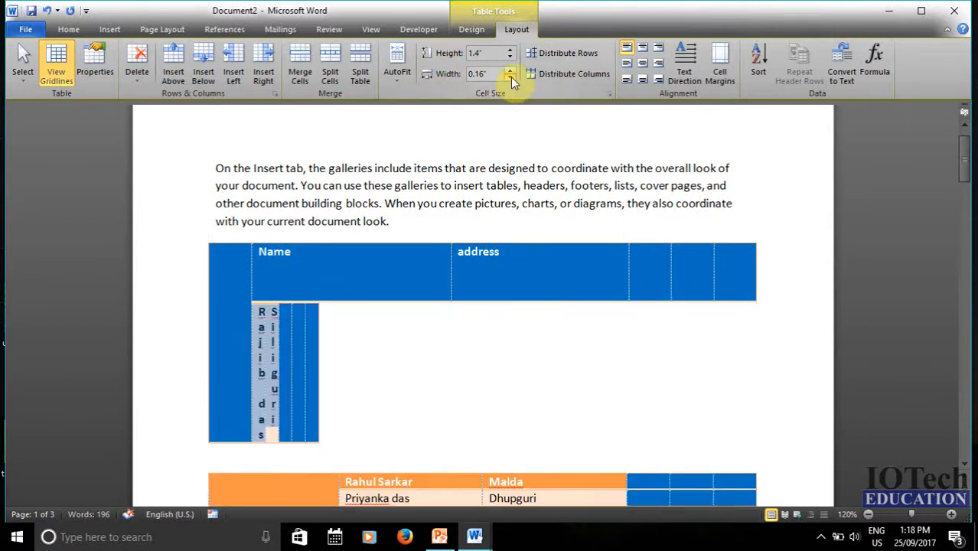
left_click(509, 72)
left_click(510, 72)
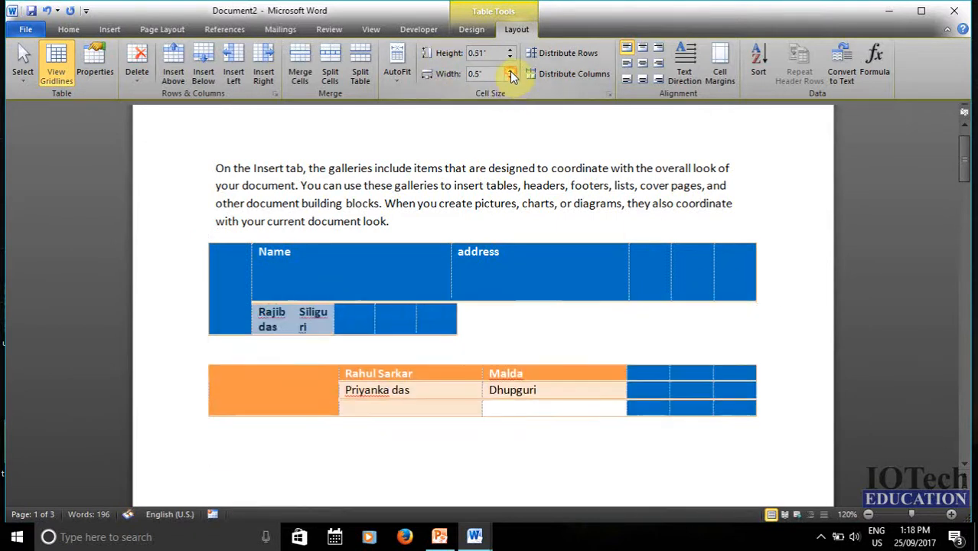
left_click(509, 71)
left_click(510, 71)
left_click(510, 71)
left_click(509, 71)
left_click(510, 71)
left_click(510, 71)
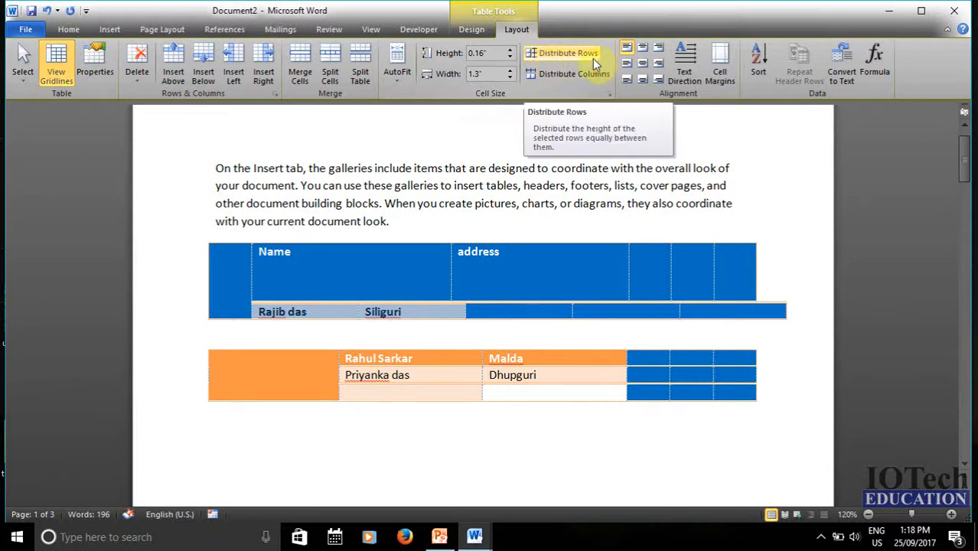
left_click(323, 264)
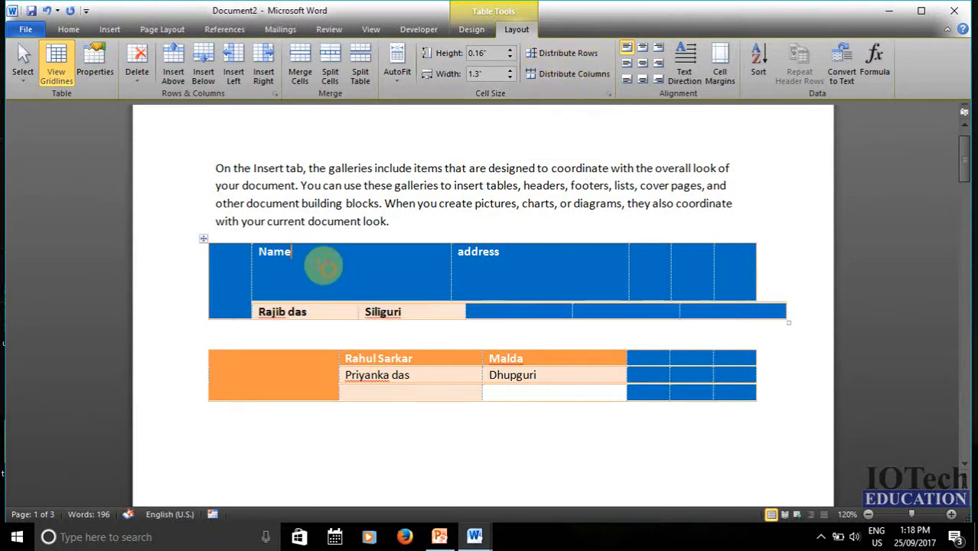
left_click(204, 238)
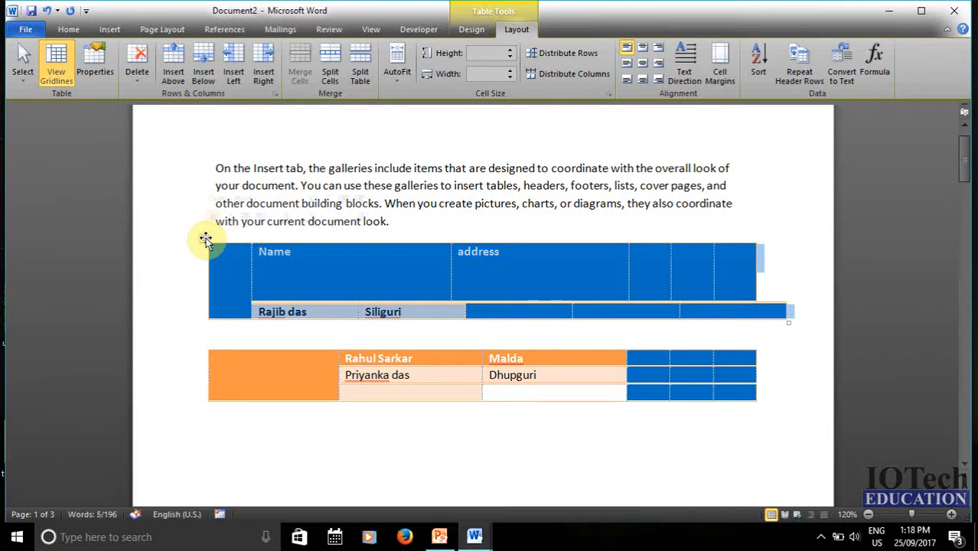
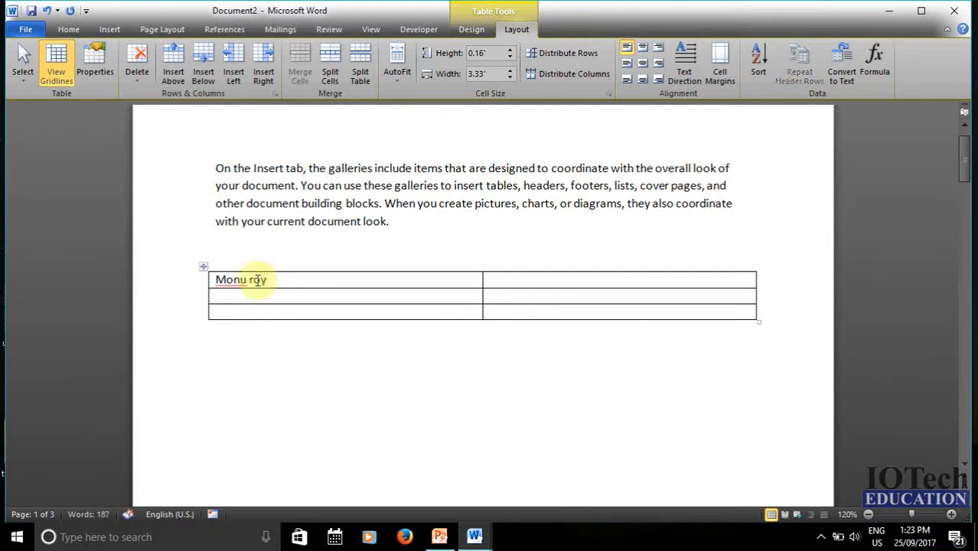
- Type a person's name in the first-column cell, then move down to the second row's name
key("Down")
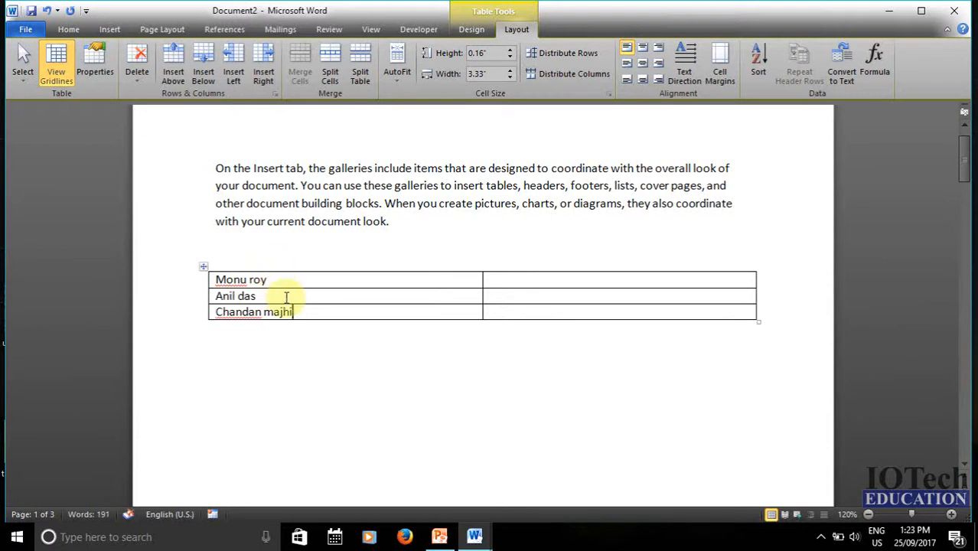
left_click(286, 297)
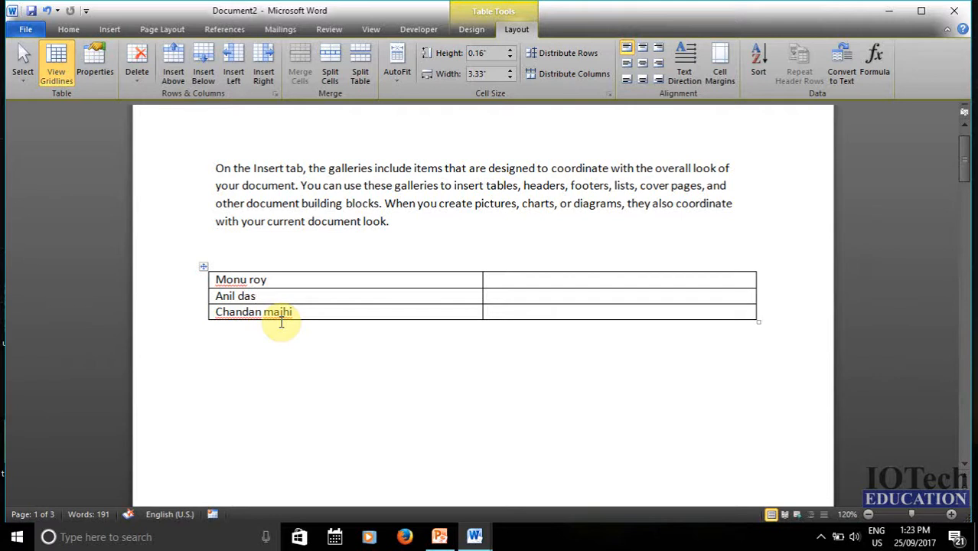
- Select the three names and open Sort with Column 1 as the sort key
left_click_drag(279, 279, 287, 309)
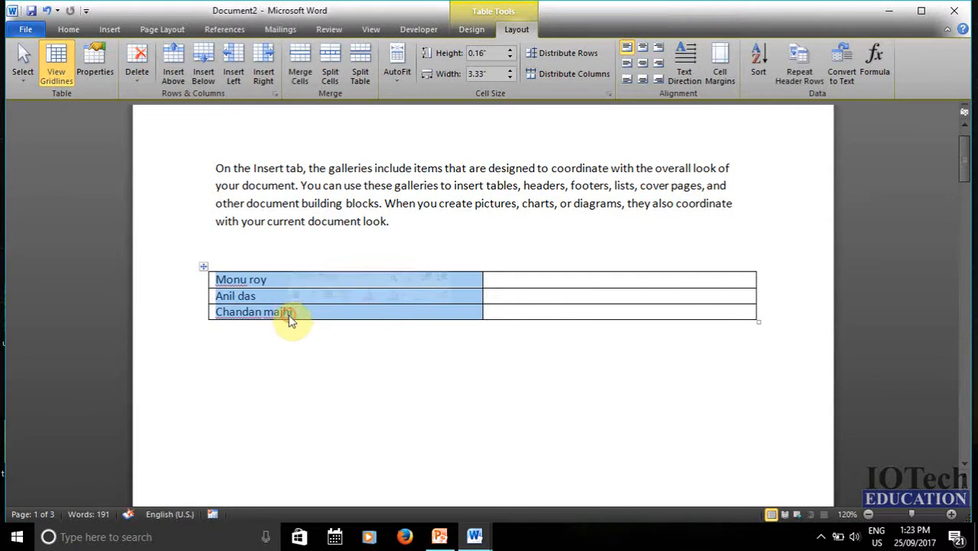
left_click(756, 58)
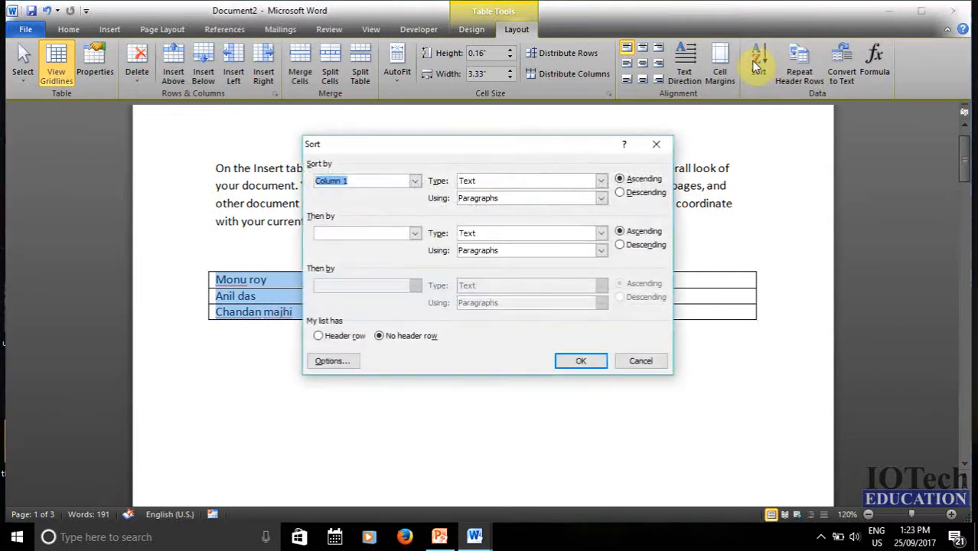
left_click_drag(518, 148, 536, 119)
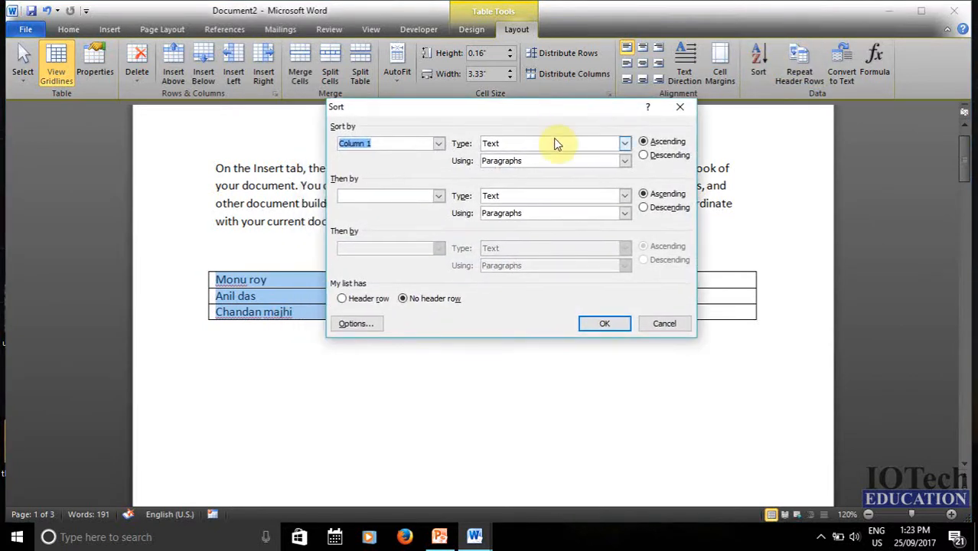
left_click(439, 145)
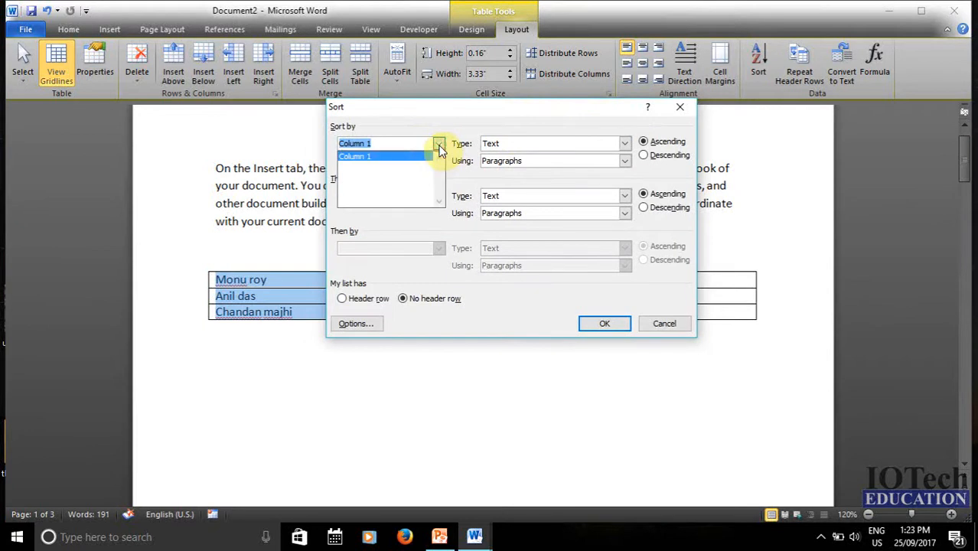
left_click(442, 103)
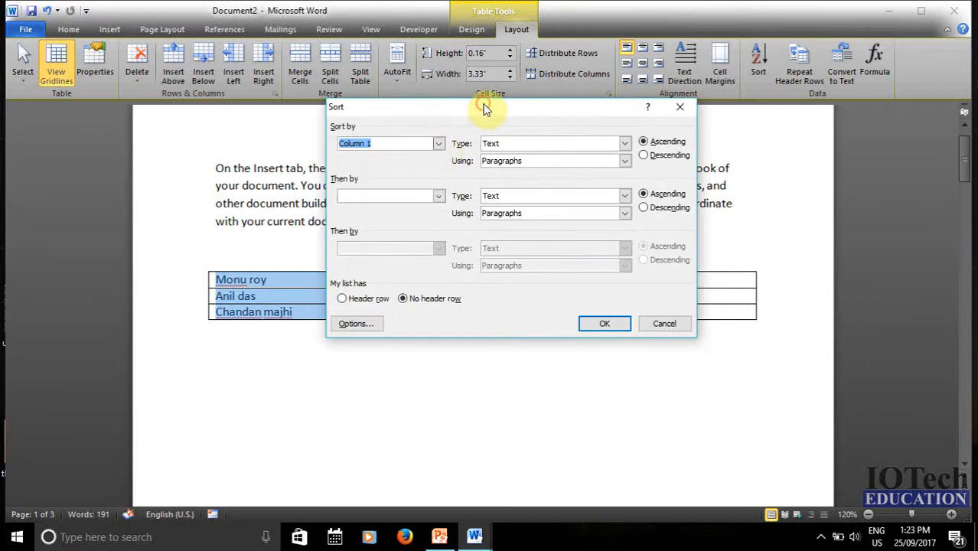
left_click(439, 145)
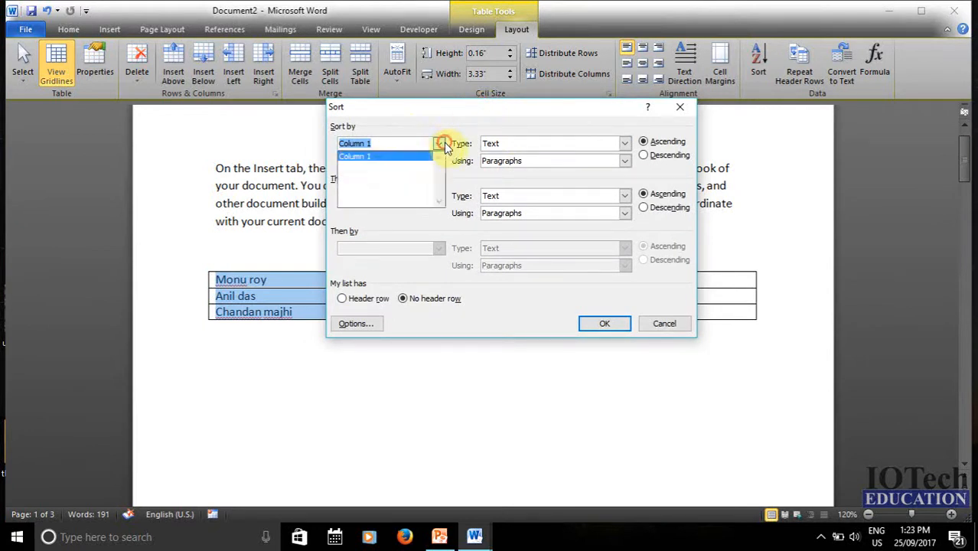
left_click(389, 158)
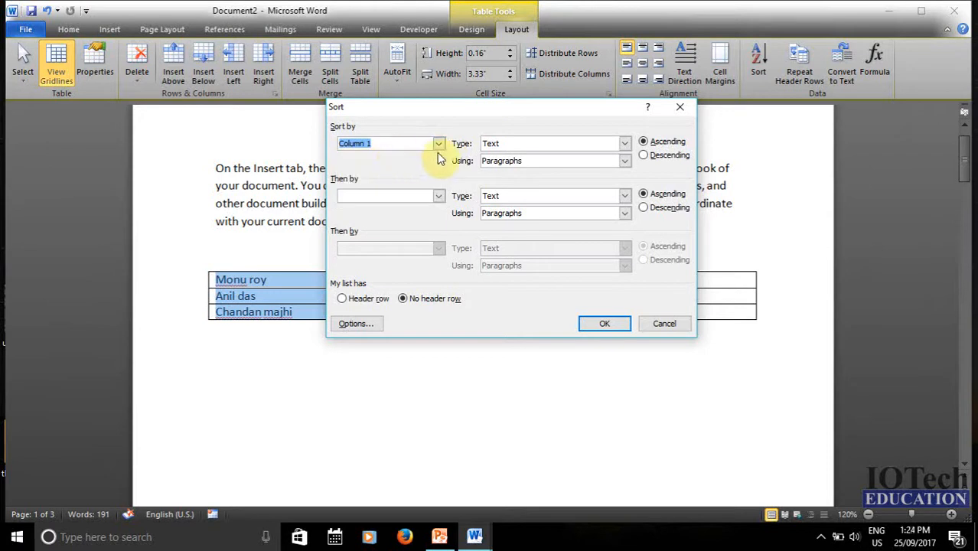
- Keep the sort type as Text, choose Ascending, and apply the sort
left_click(497, 144)
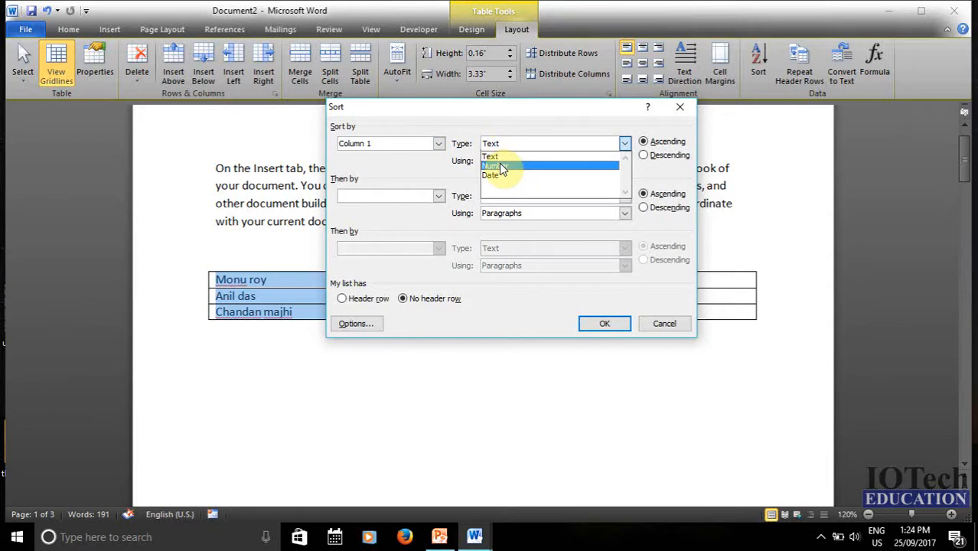
left_click(501, 167)
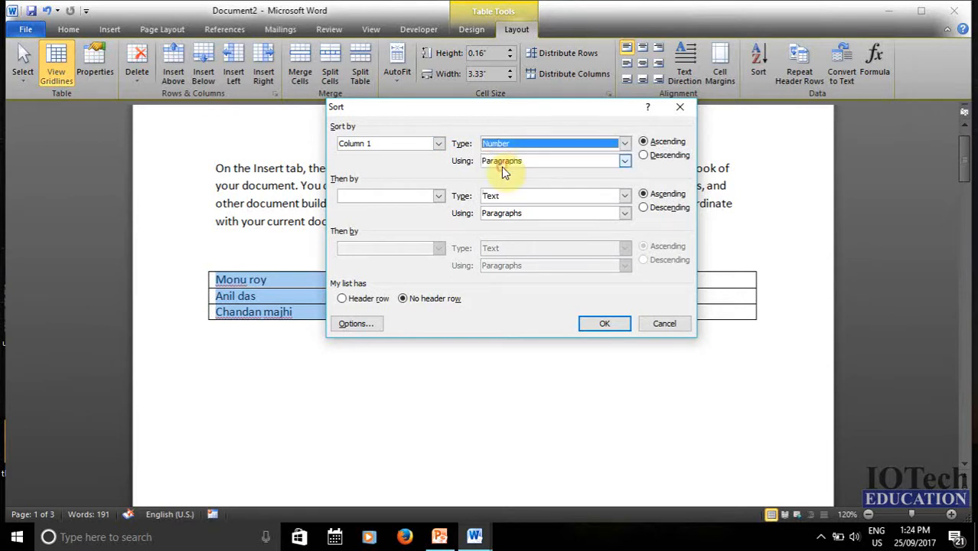
left_click(510, 147)
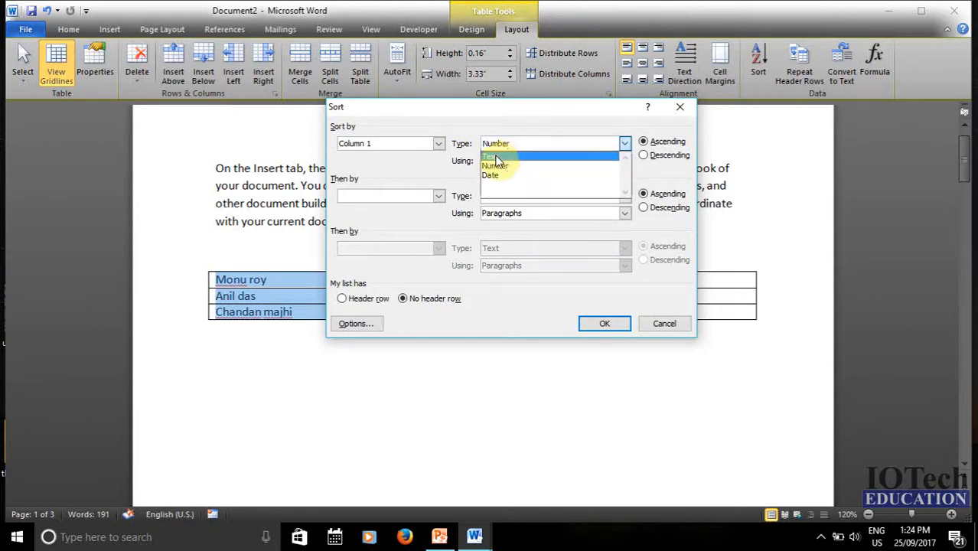
left_click(499, 156)
left_click(501, 147)
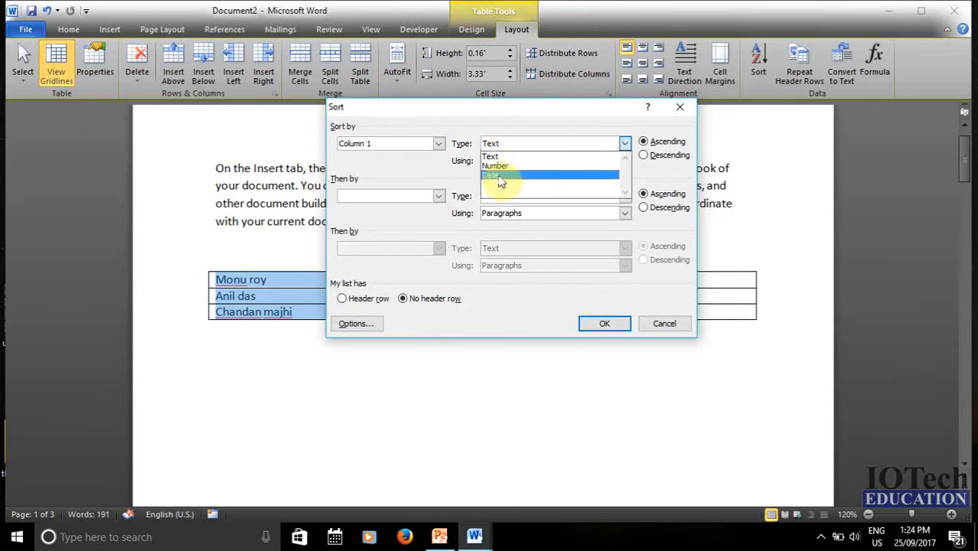
left_click(498, 175)
left_click(507, 145)
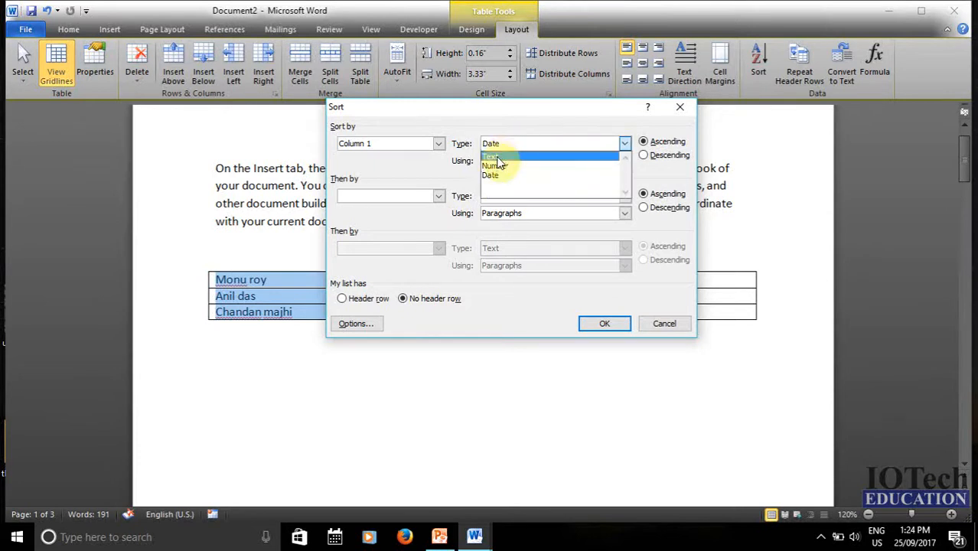
left_click(498, 158)
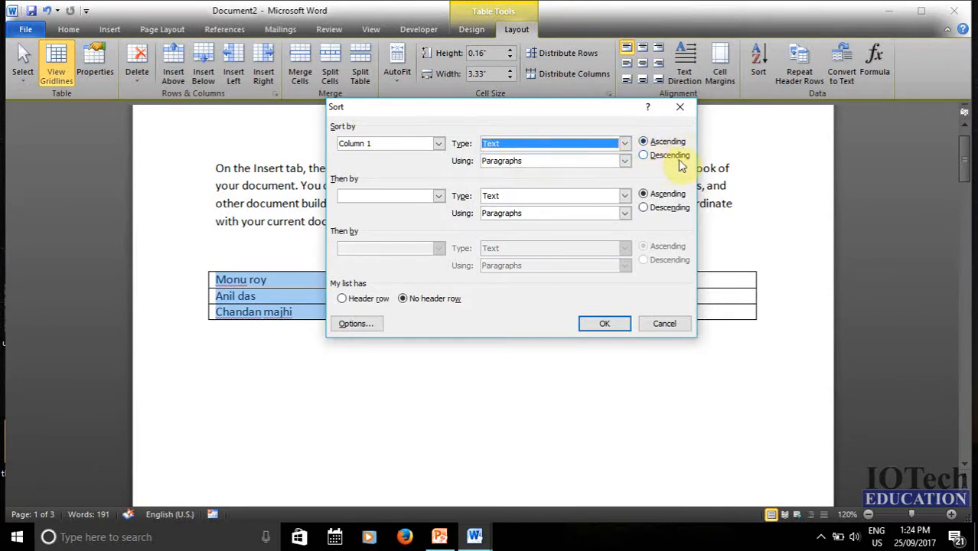
left_click_drag(565, 109, 681, 140)
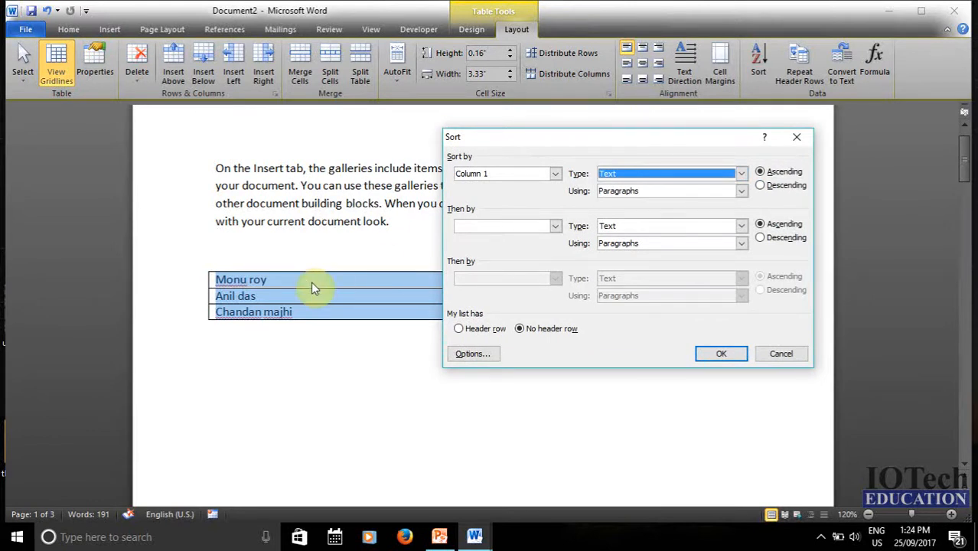
left_click(787, 173)
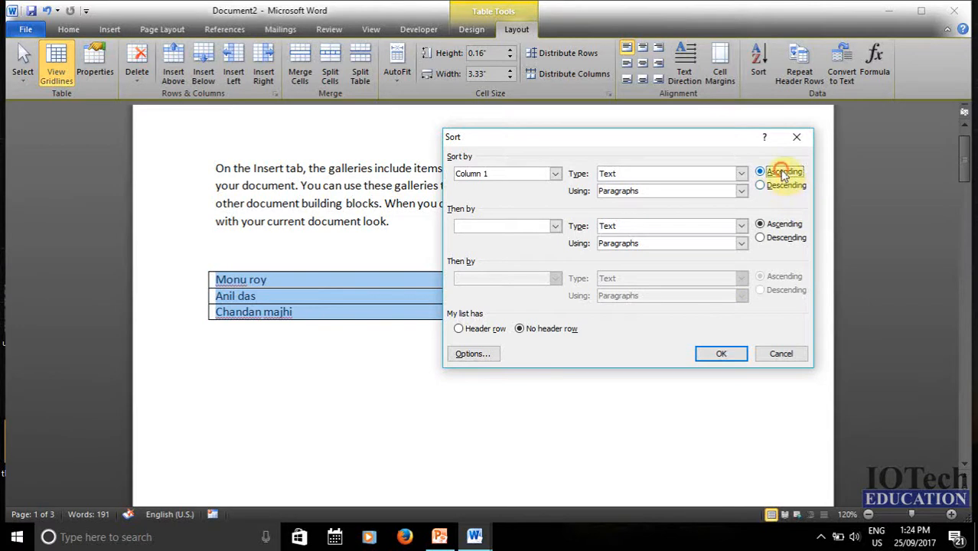
left_click(720, 355)
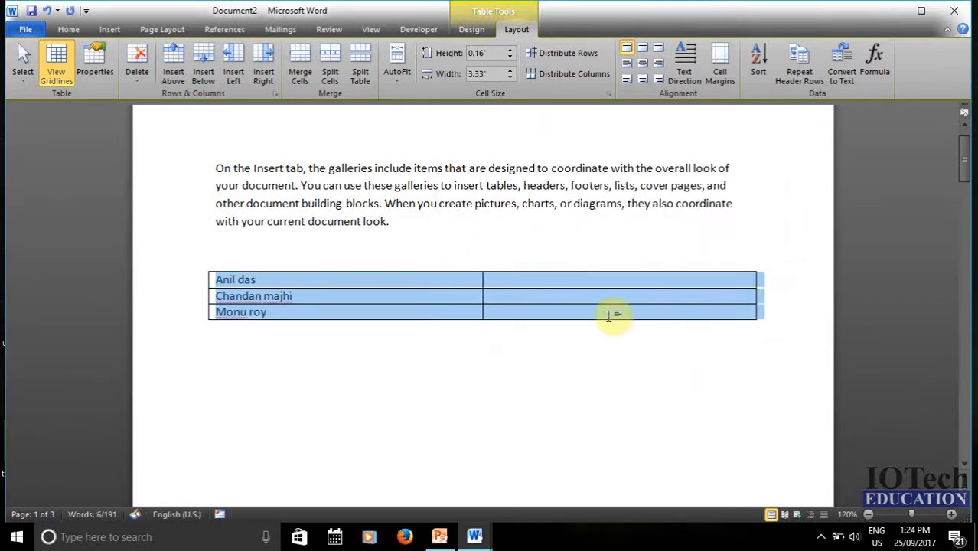
left_click(364, 317)
- Select the first-column names and run Sort again with Descending order
left_click(500, 310)
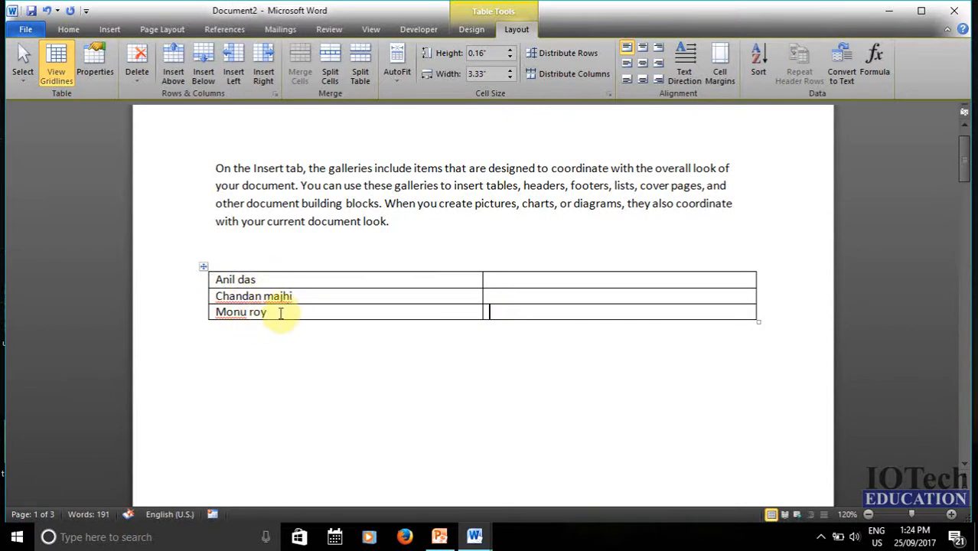
left_click_drag(268, 312, 224, 285)
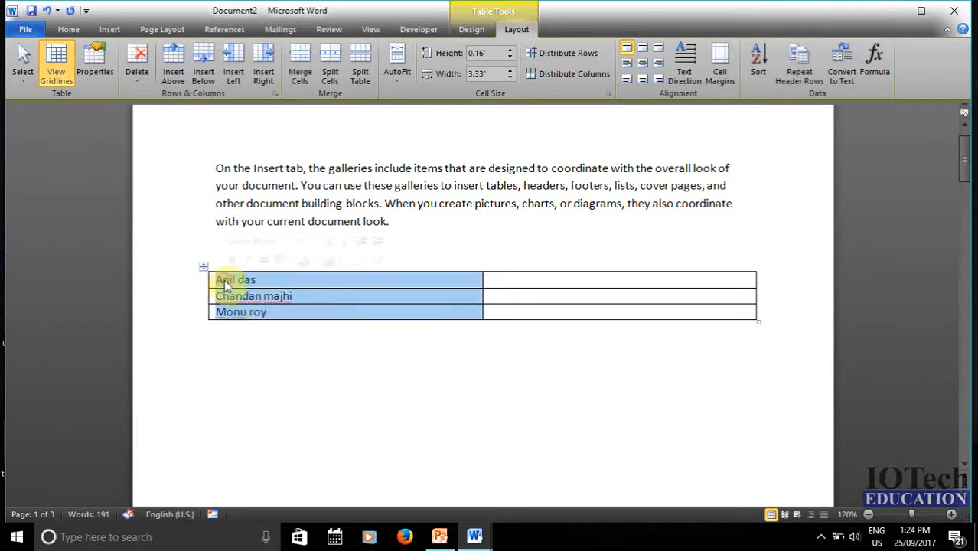
left_click(756, 61)
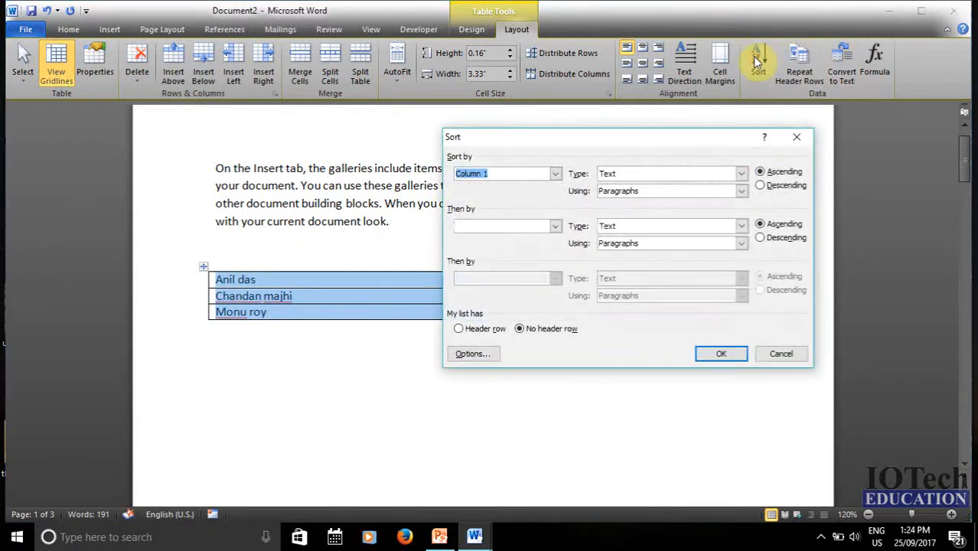
left_click(761, 186)
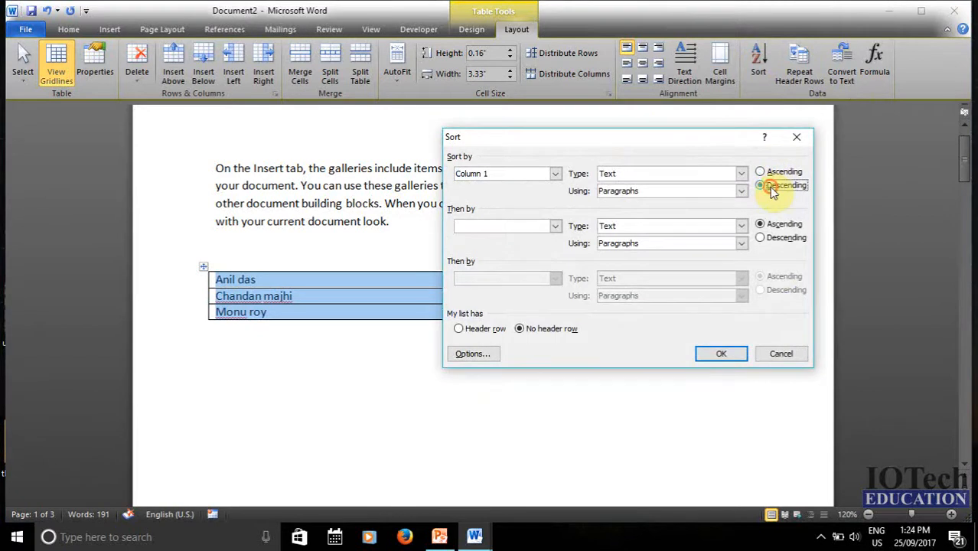
left_click(731, 352)
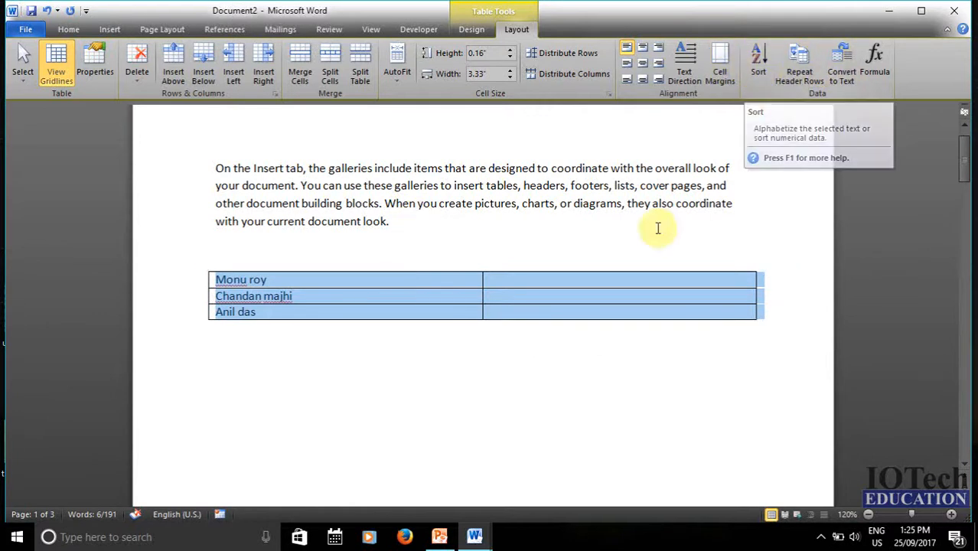
left_click(622, 280)
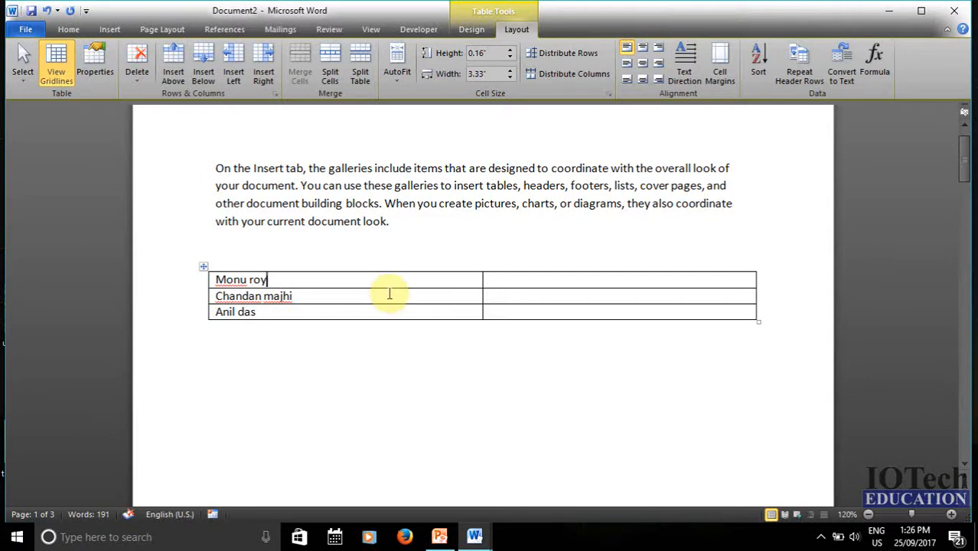
scroll(389, 291, "down", 3)
scroll(390, 294, "up", 2)
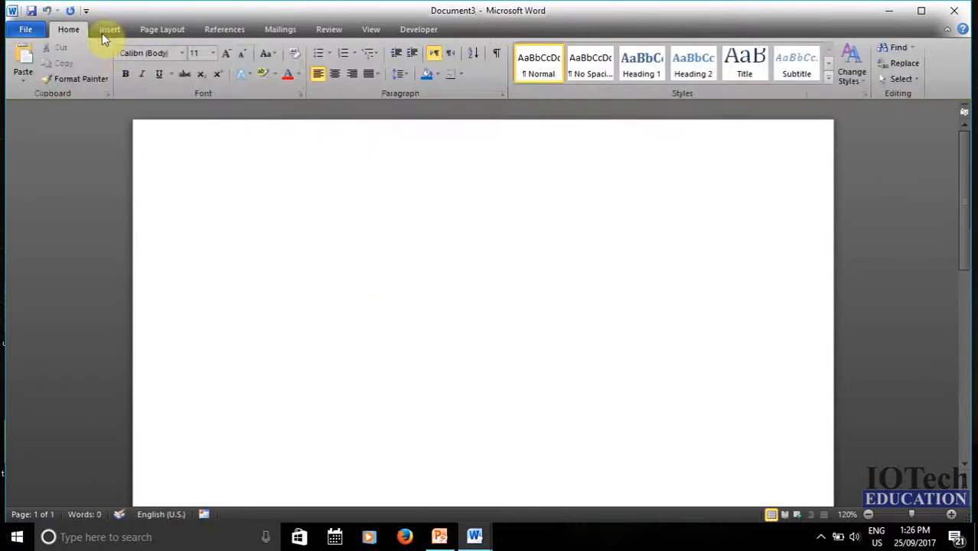
- Insert a five-column, three-row table from the Table grid
left_click(107, 31)
left_click(119, 76)
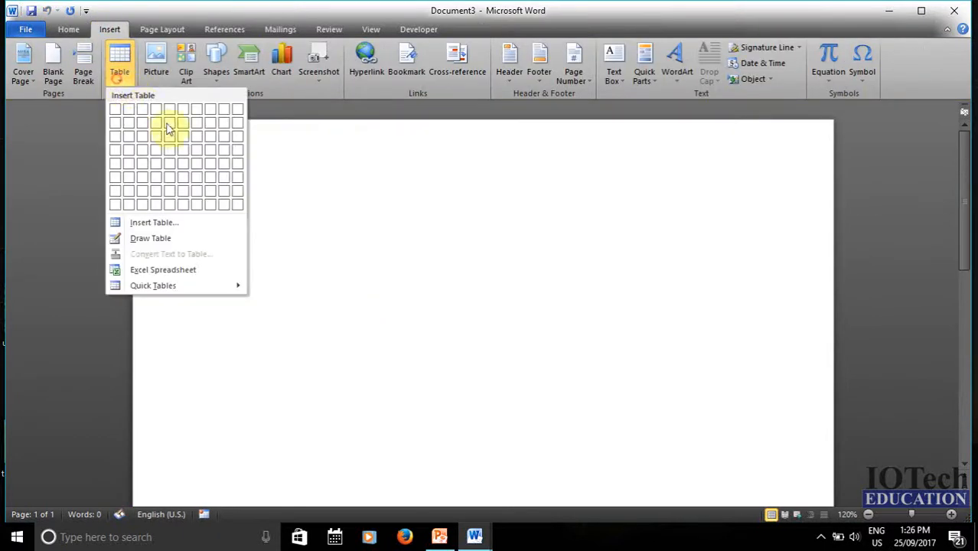
left_click(172, 138)
- Shade the top row orange, type 'iotech' in its first cell, and select the header row
left_click_drag(234, 212, 659, 212)
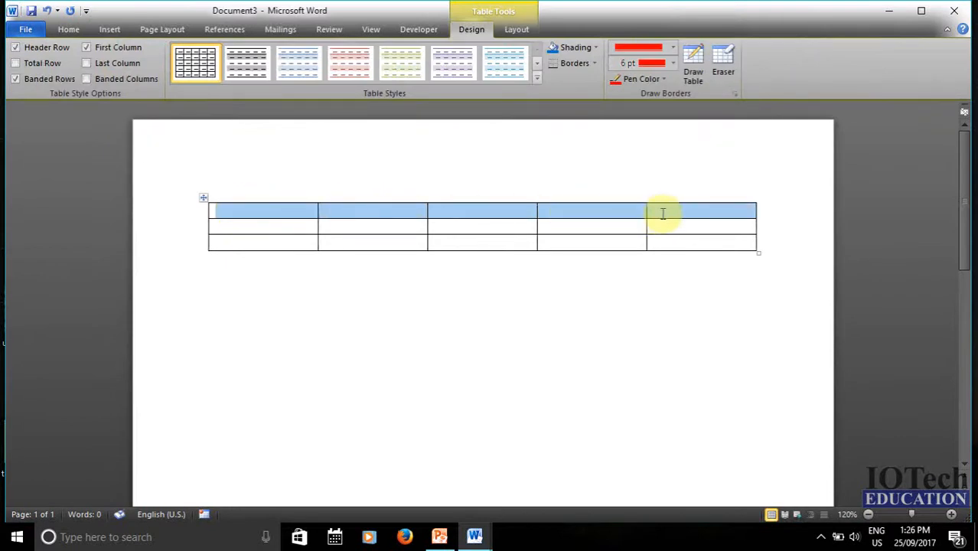
left_click(595, 48)
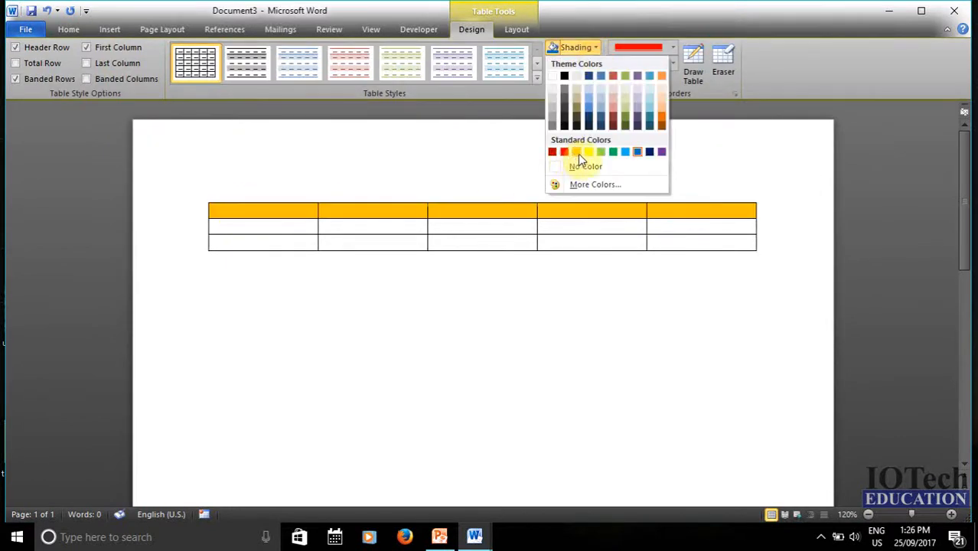
left_click(577, 152)
left_click(281, 215)
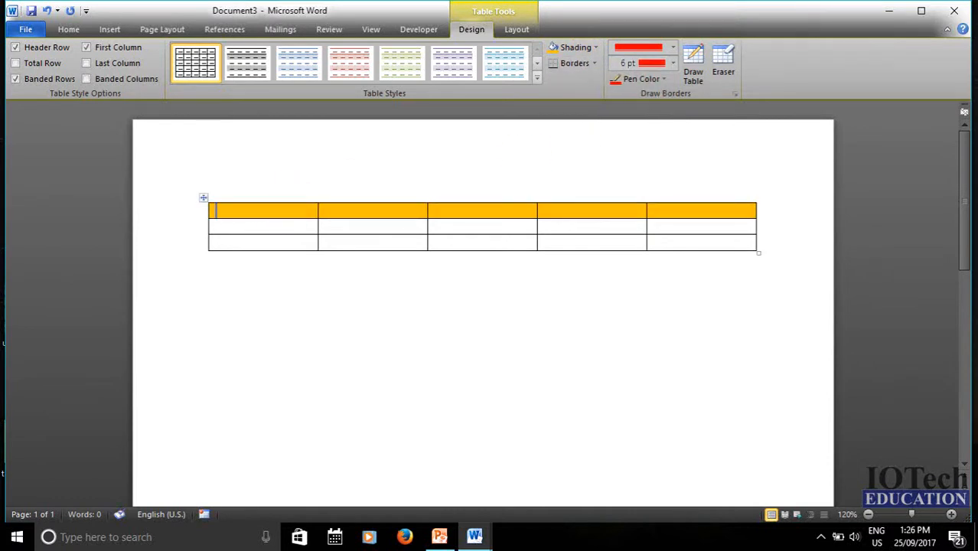
type("iotech")
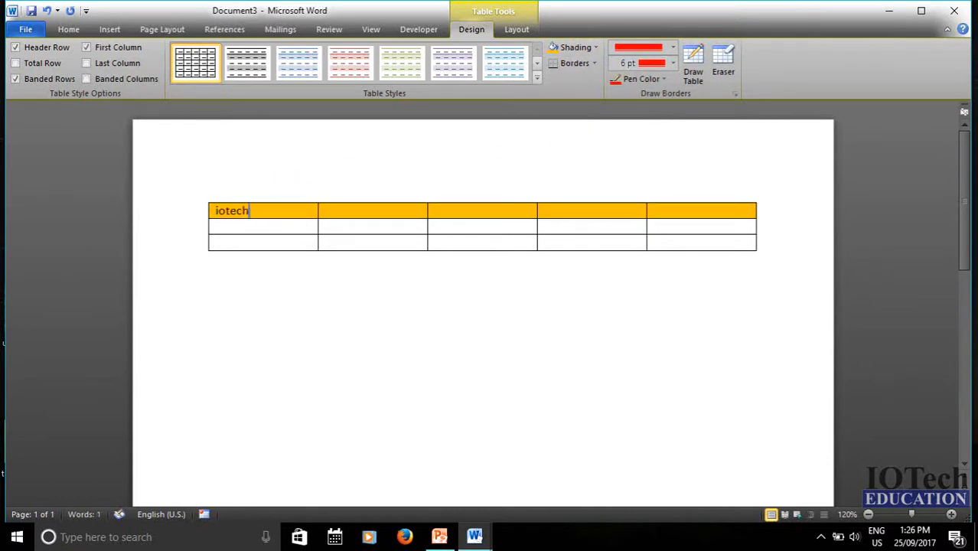
left_click(354, 228)
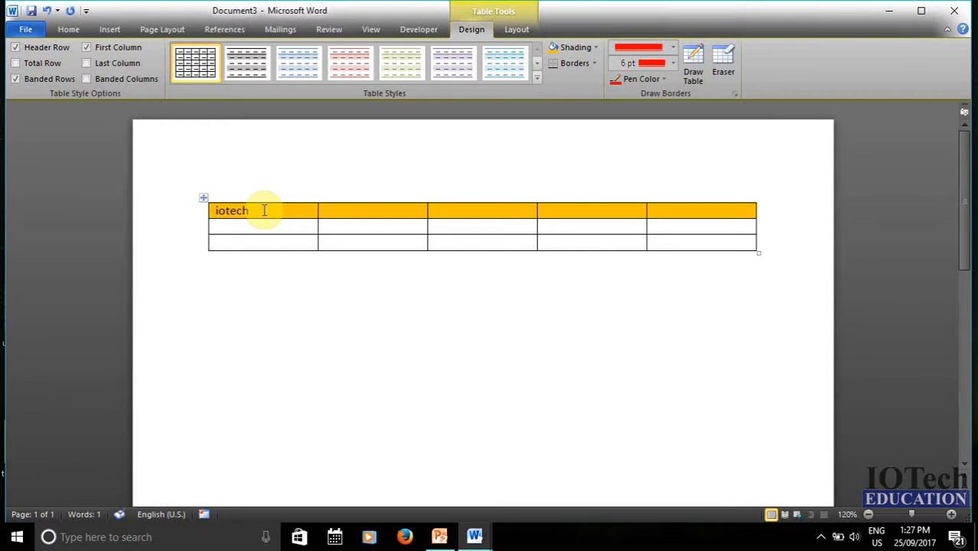
left_click_drag(264, 211, 677, 214)
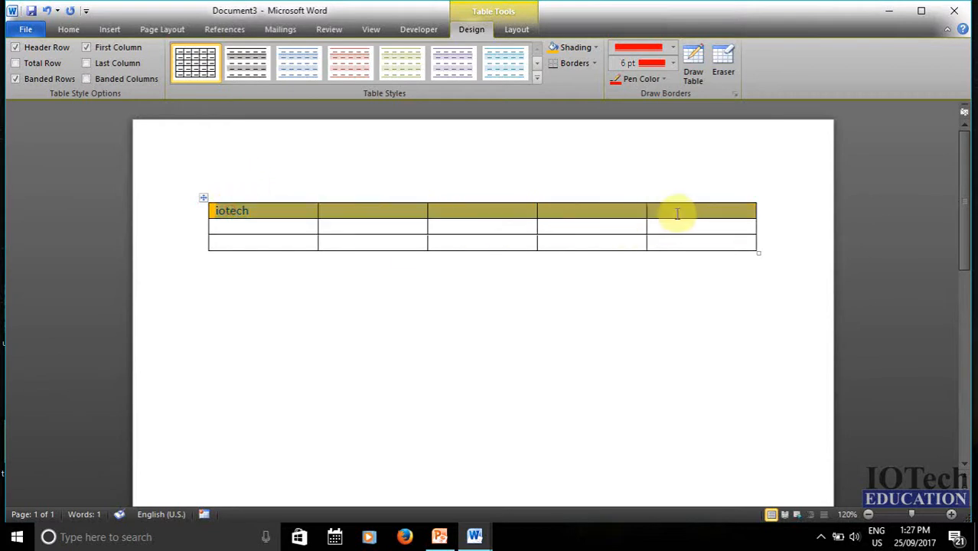
- Turn on Repeat Header Rows for the selected orange header row
left_click(516, 30)
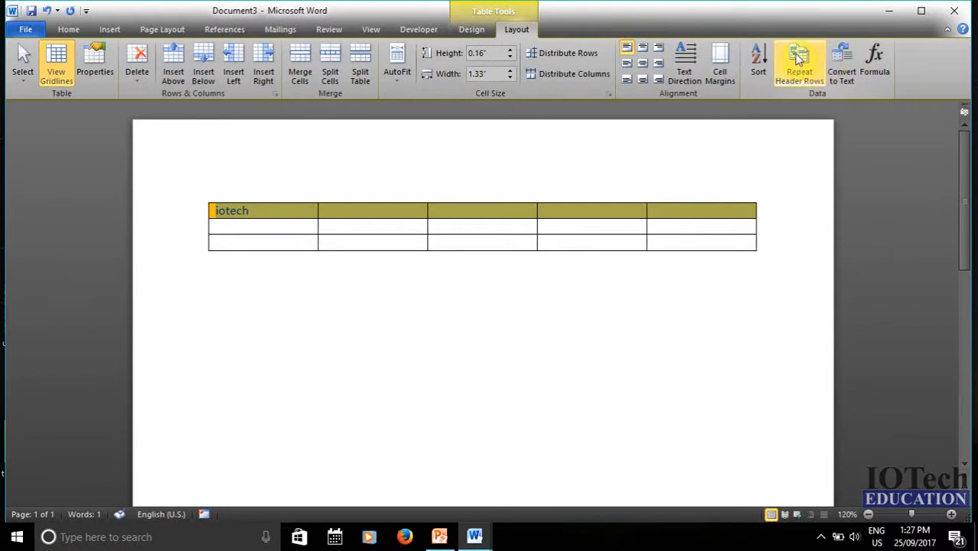
left_click(802, 78)
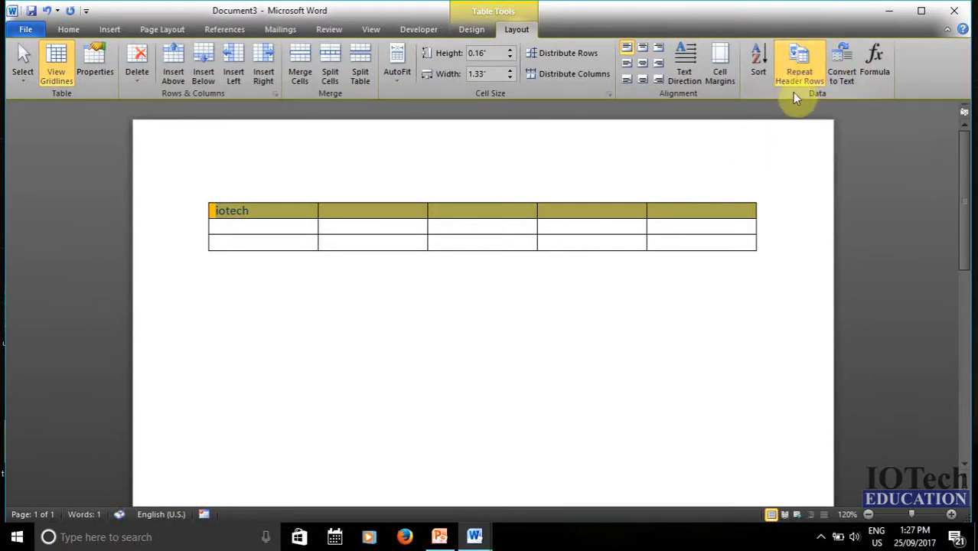
left_click(579, 244)
- Select the second and third rows of the iotech table and insert new rows below them
left_click(227, 244)
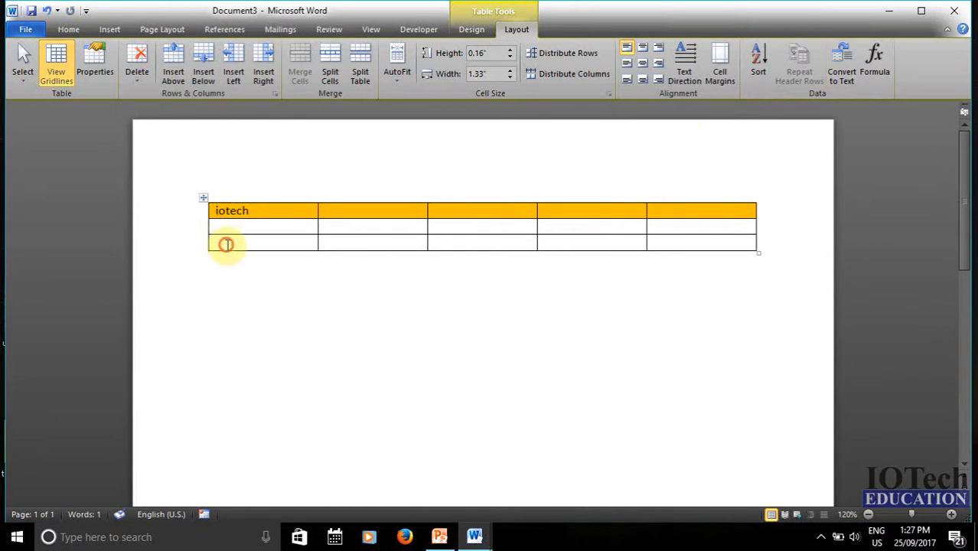
left_click_drag(226, 244, 687, 243)
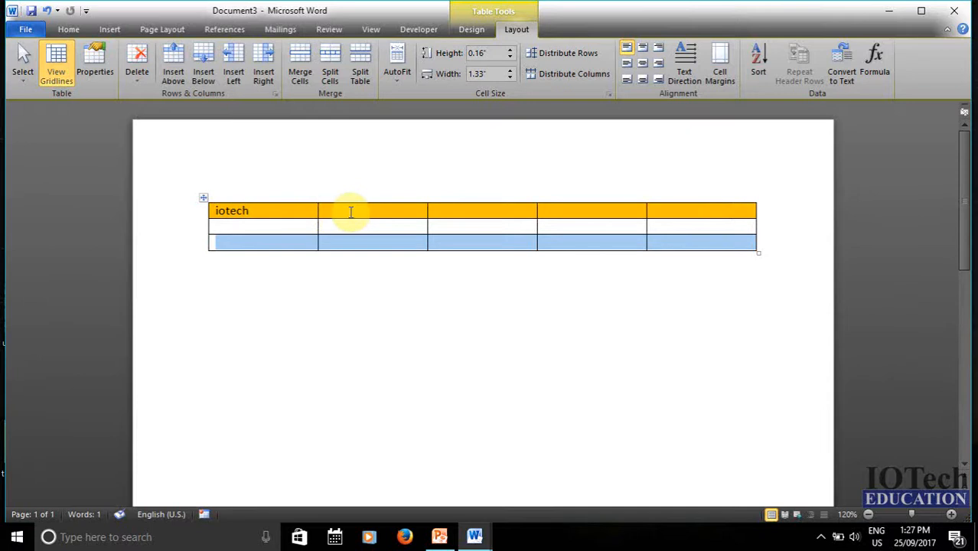
left_click_drag(234, 223, 675, 235)
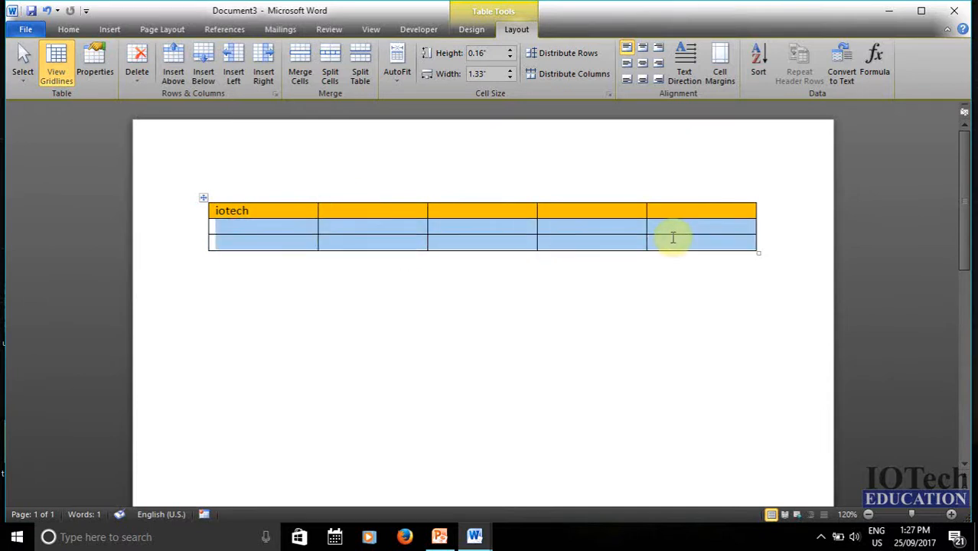
left_click(203, 74)
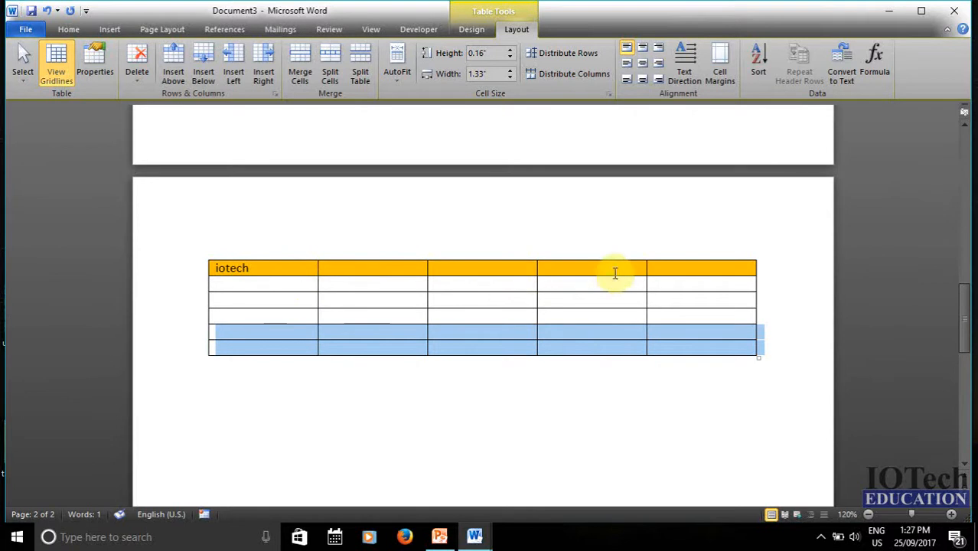
scroll(597, 359, "down", 4)
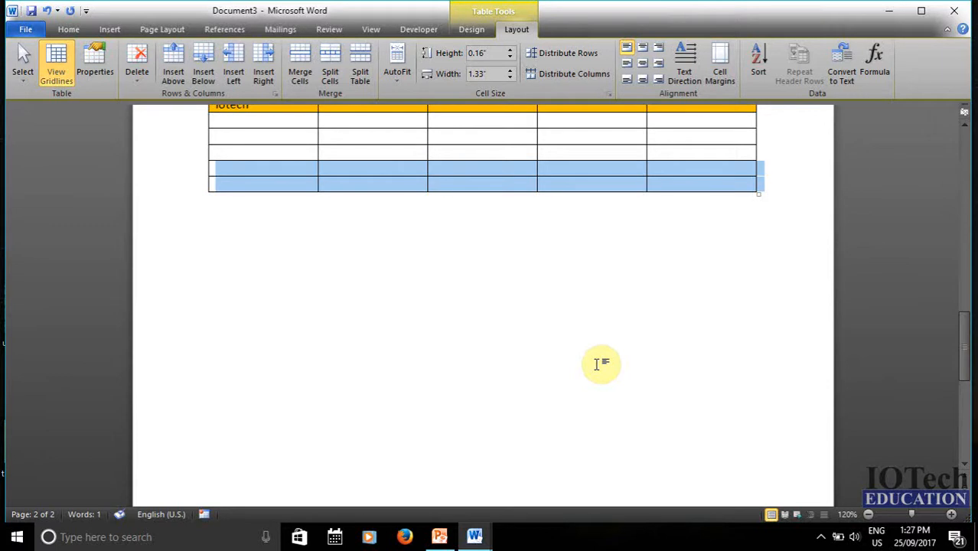
scroll(601, 363, "up", 3)
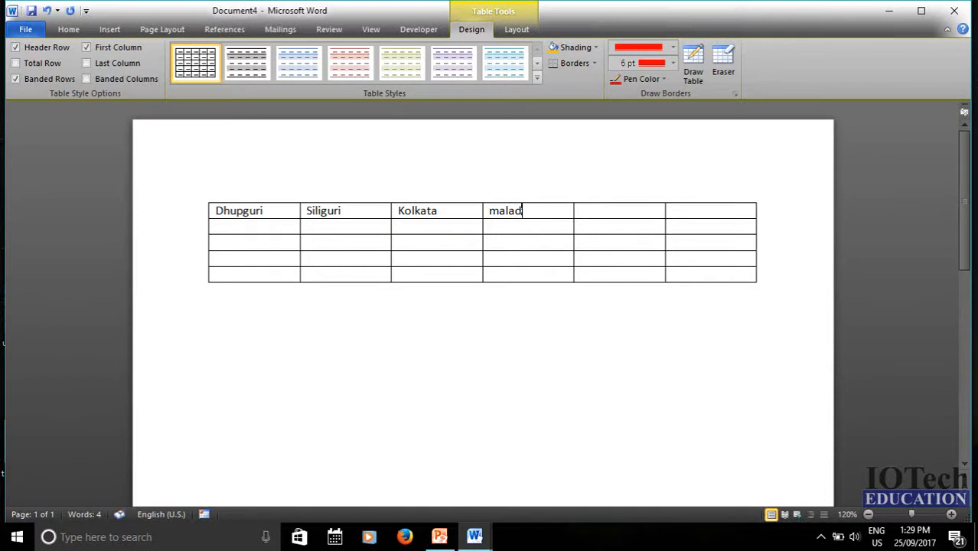
- Correct 'malad' to 'malda', then select the whole city table
key("BackSpace")
key("BackSpace")
type("da")
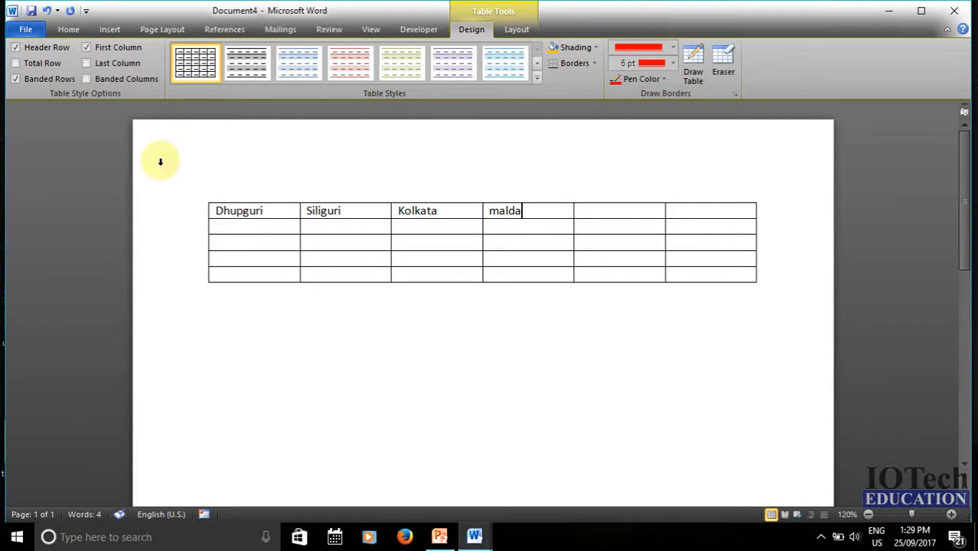
left_click(272, 228)
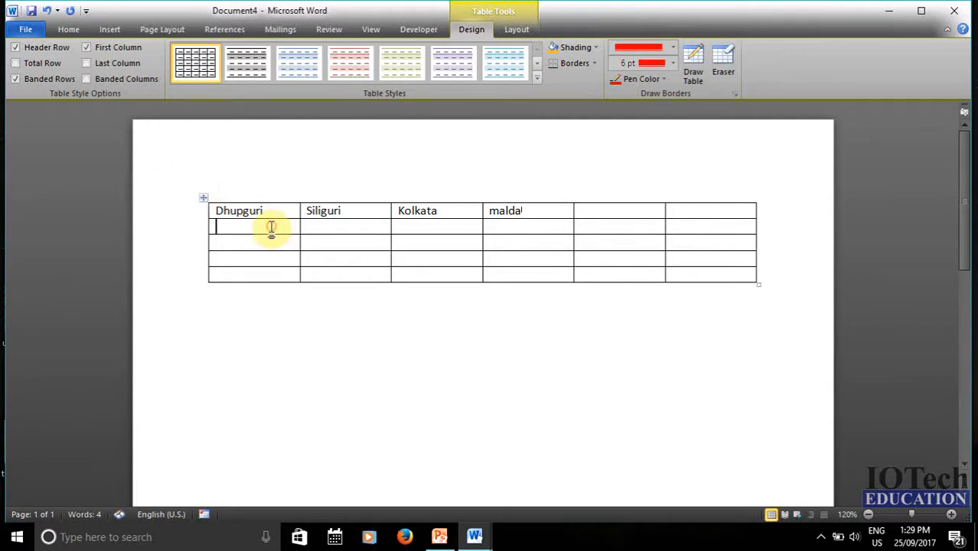
left_click(202, 197)
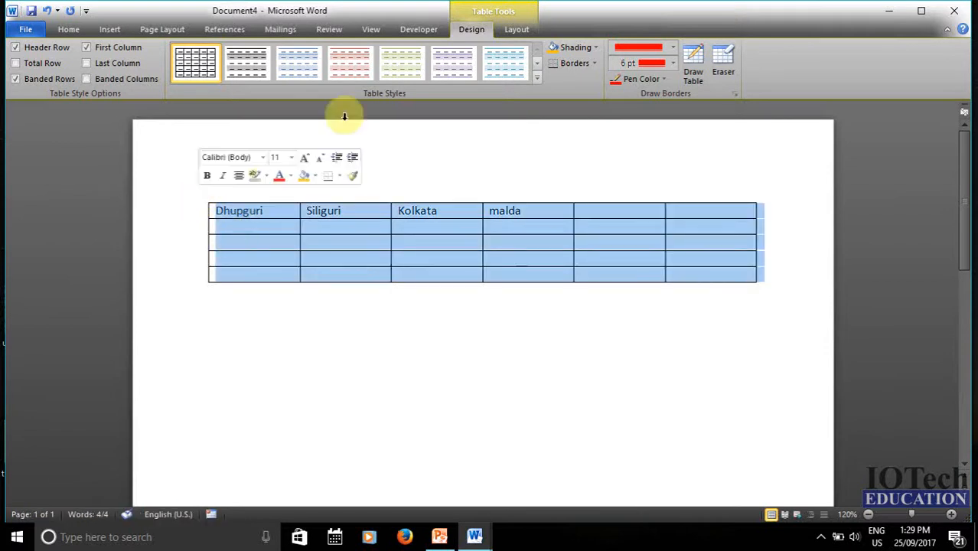
- Convert the city table to tab-separated text, then undo with Ctrl+Z to restore the table
left_click(517, 31)
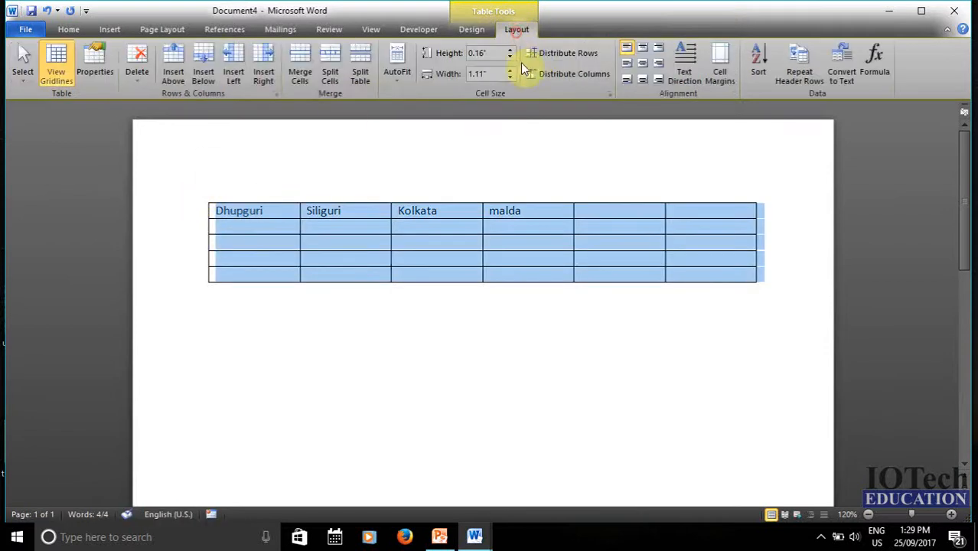
left_click(845, 77)
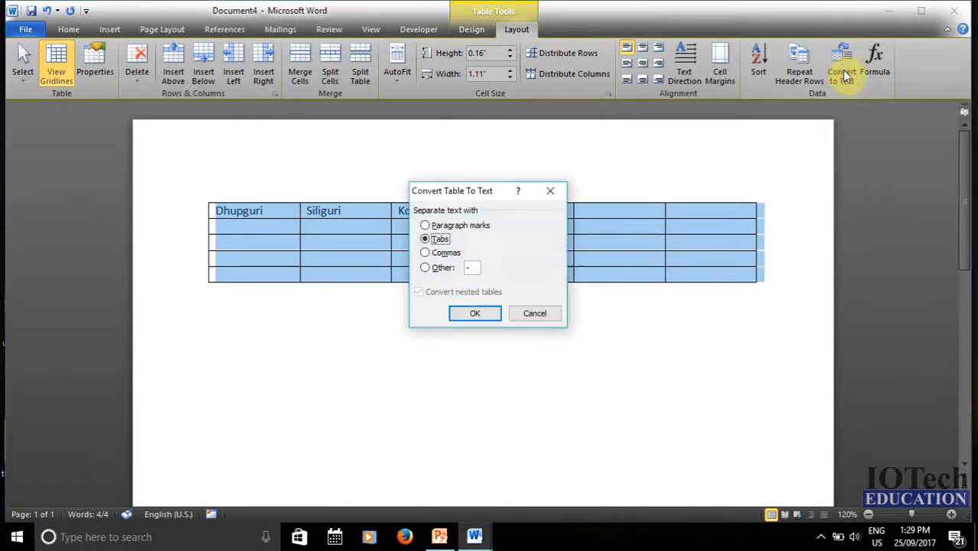
left_click(476, 313)
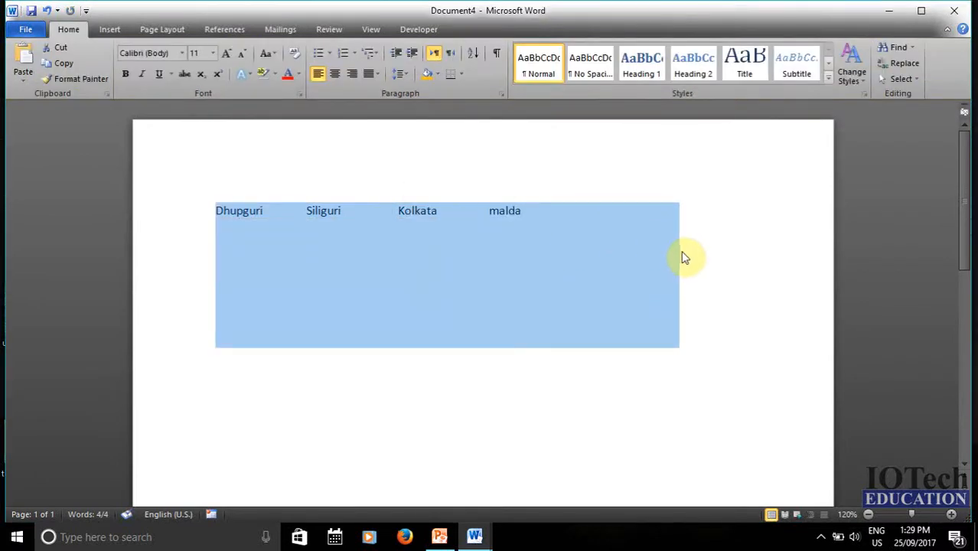
left_click(685, 253)
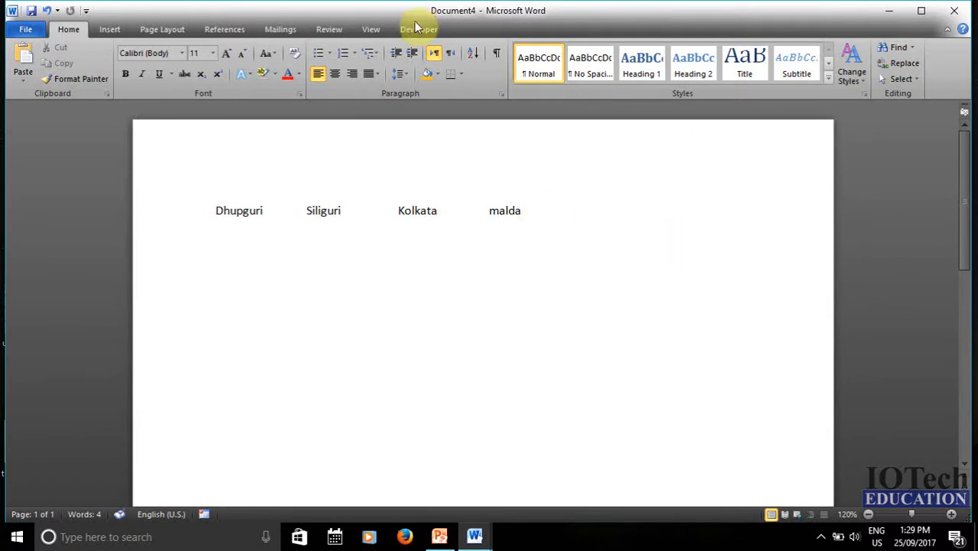
key("ctrl+z")
- Enter 45 in the second-row cells under Kolkata and the next column, then move to E2
left_click(522, 28)
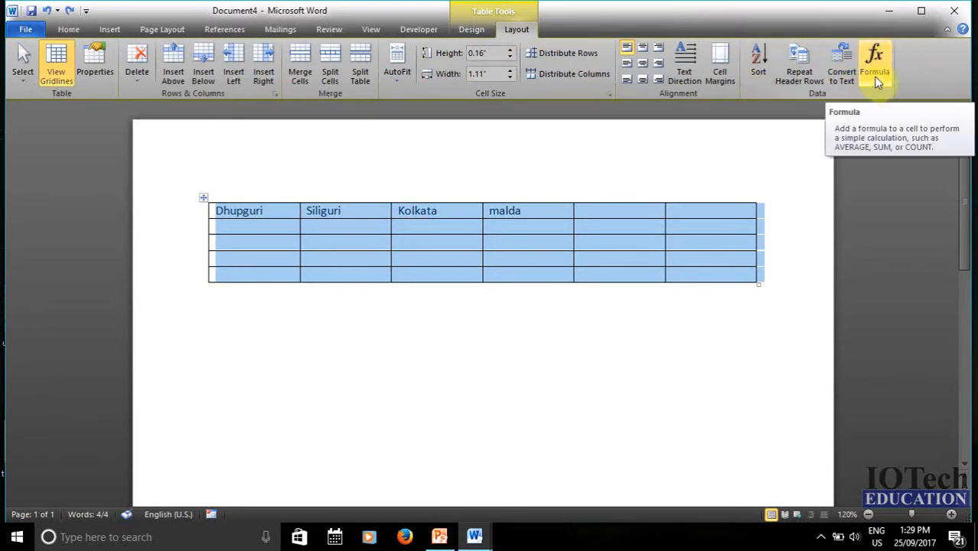
left_click(533, 243)
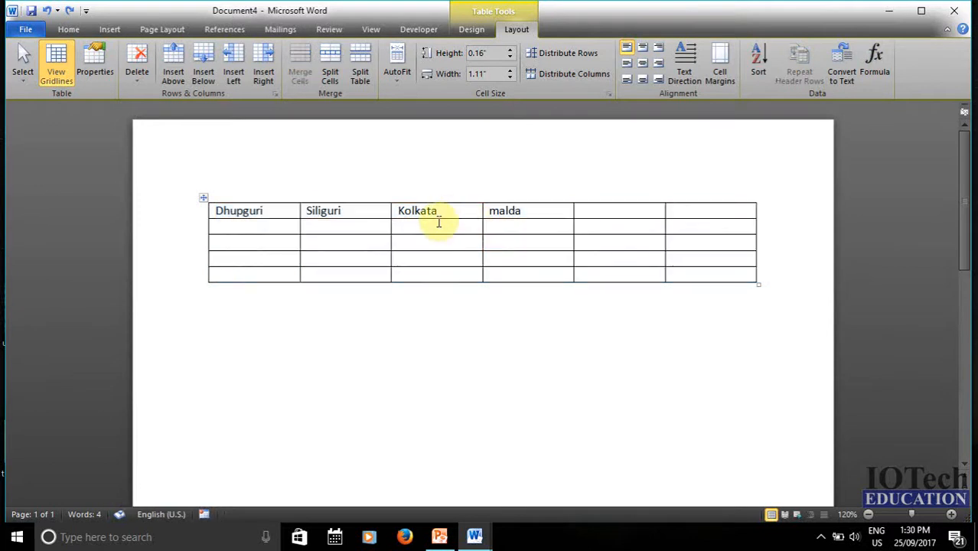
left_click(440, 242)
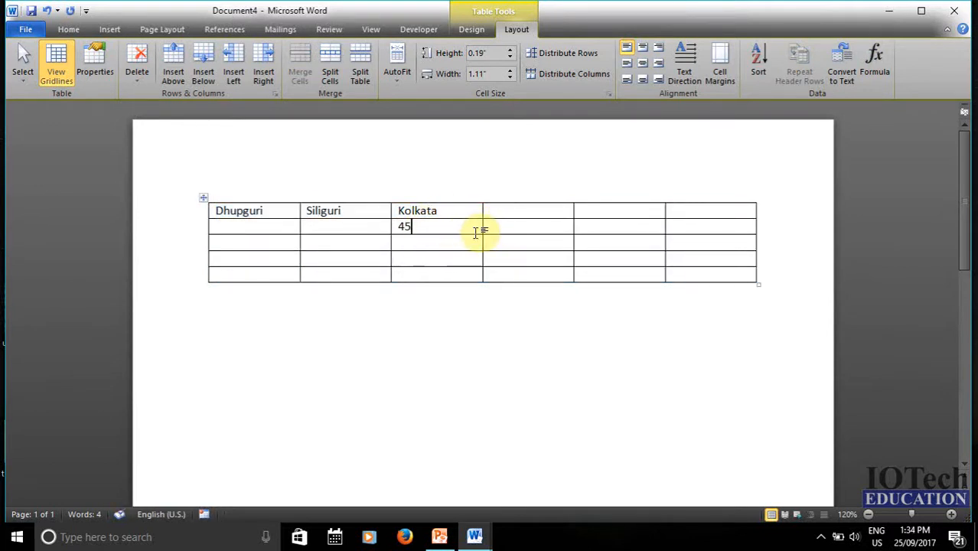
left_click(496, 226)
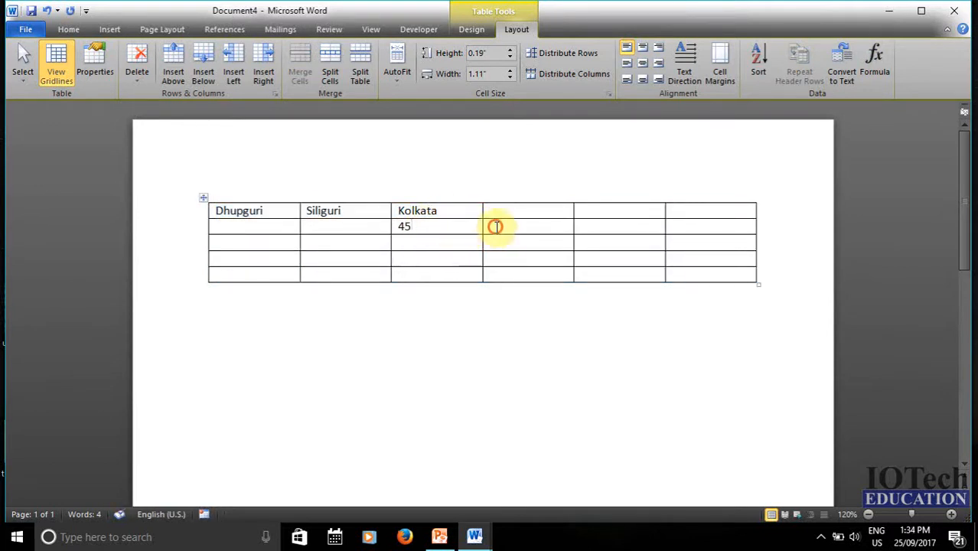
type("45")
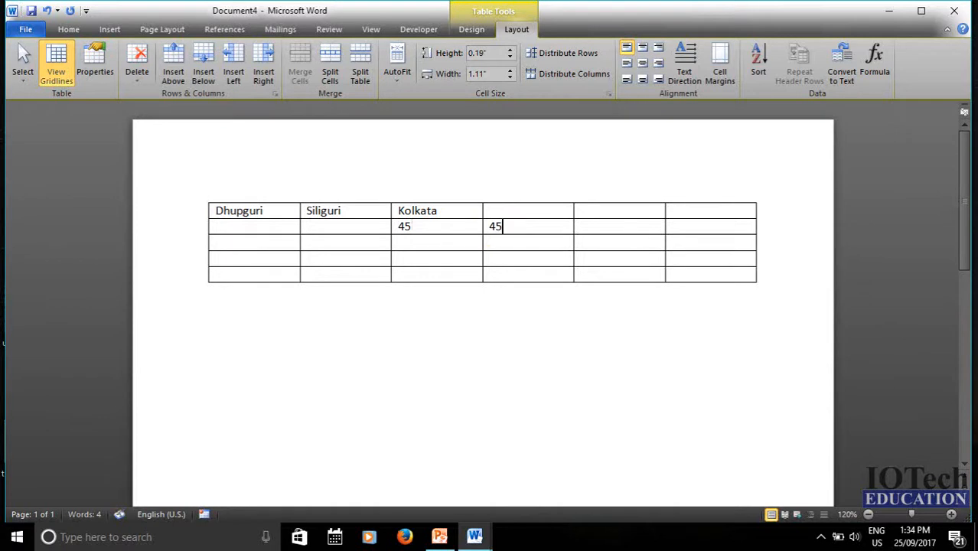
left_click(599, 224)
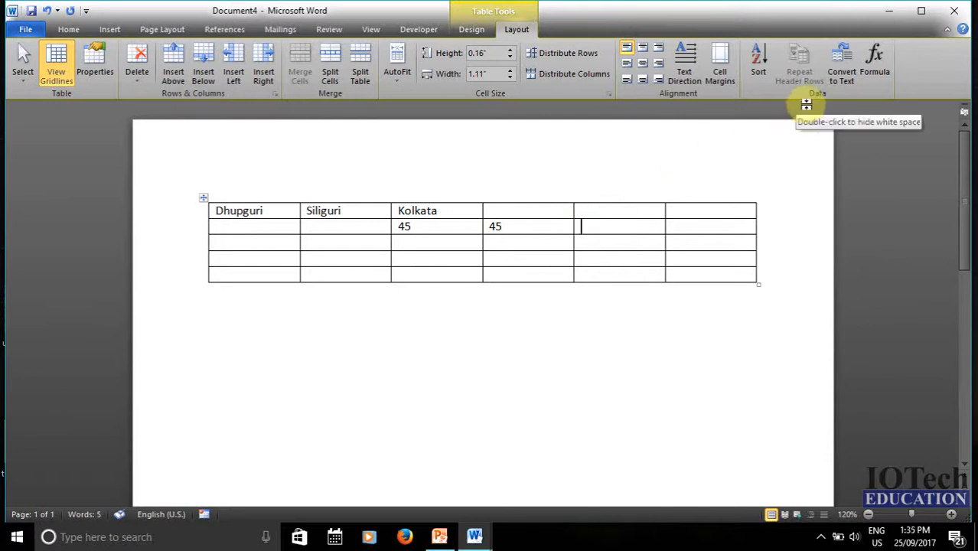
- Insert the formula =C2+D2 in cell E2 so it displays 90
left_click(874, 63)
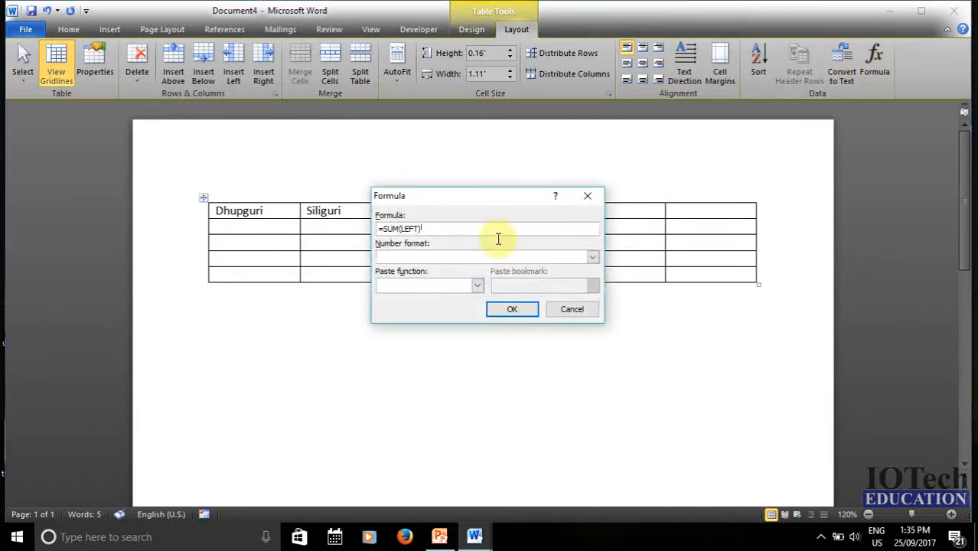
key("BackSpace")
key("BackSpace")
key("BackSpace")
key("BackSpace")
key("BackSpace")
key("BackSpace")
key("BackSpace")
key("BackSpace")
key("BackSpace")
key("BackSpace")
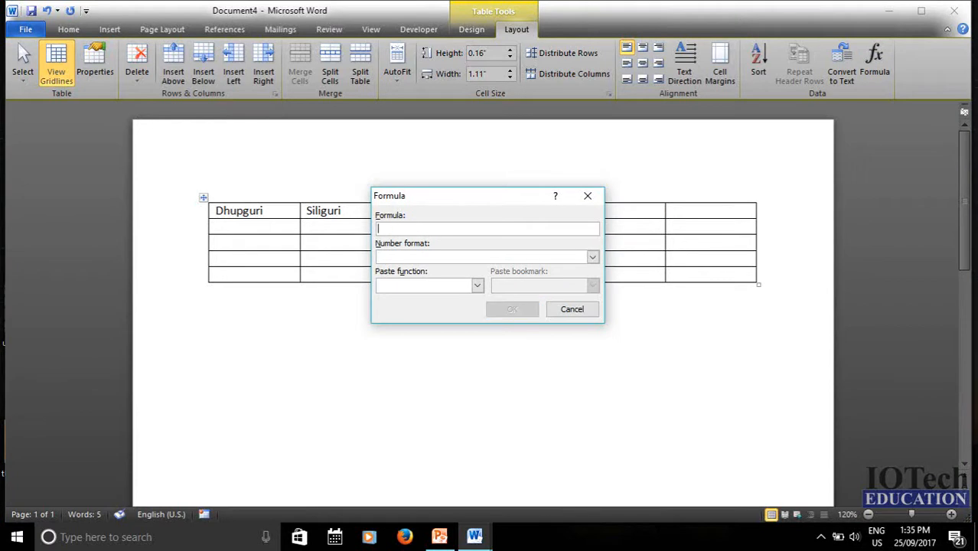
type("=C2")
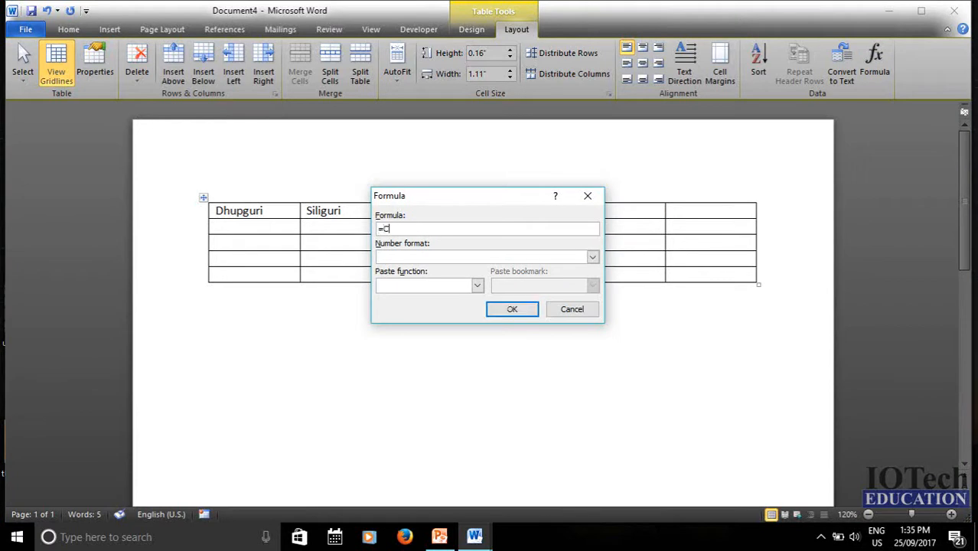
left_click_drag(491, 195, 425, 262)
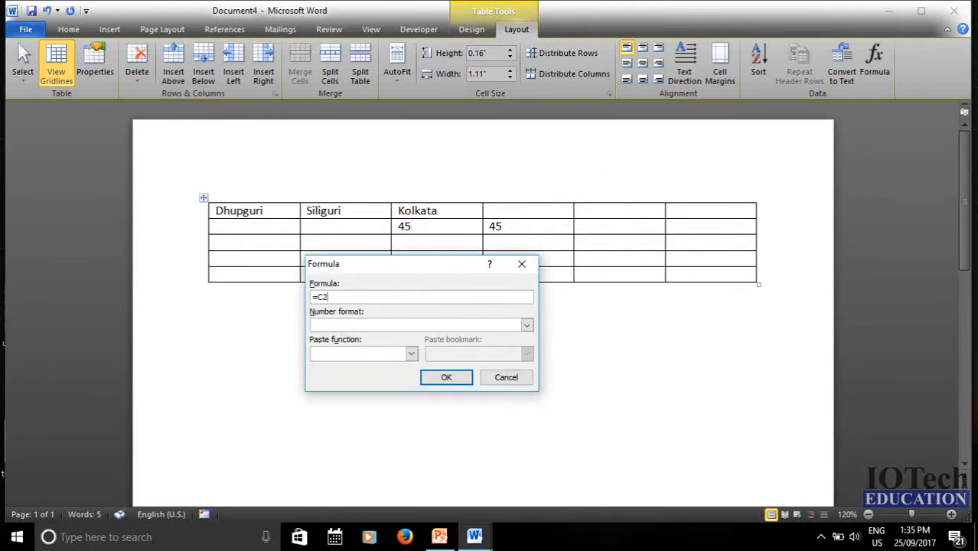
type("+D2")
left_click(453, 378)
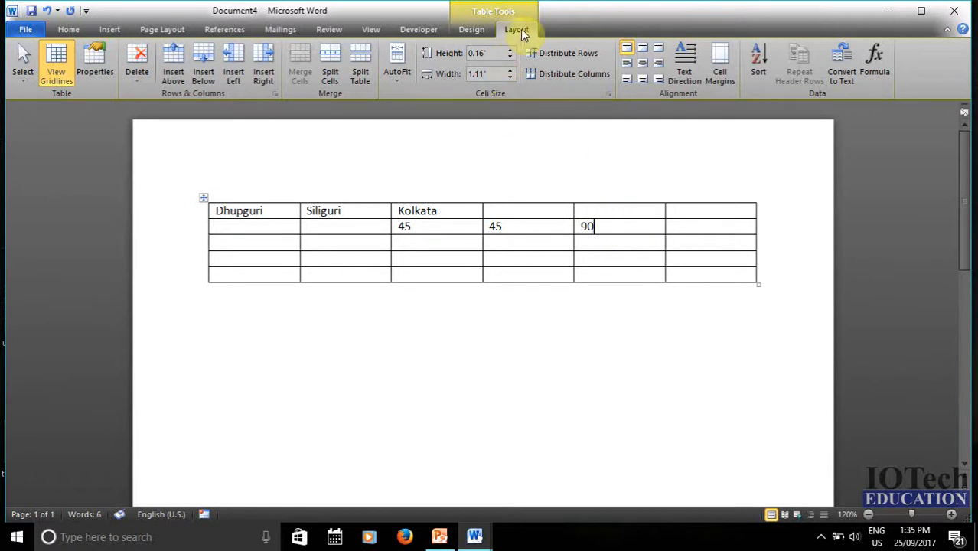
- Move below the city table and add an empty line there
key("ctrl+End")
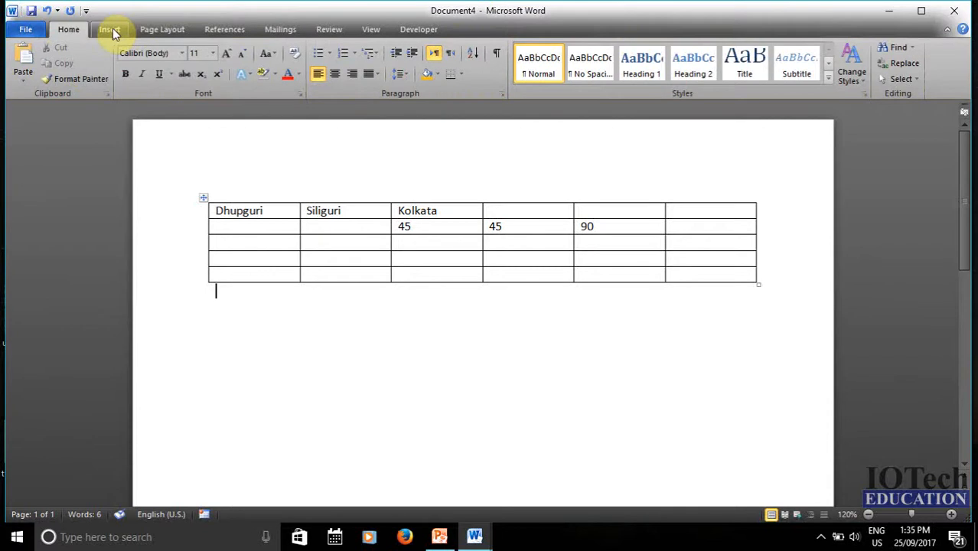
left_click(109, 29)
left_click(115, 79)
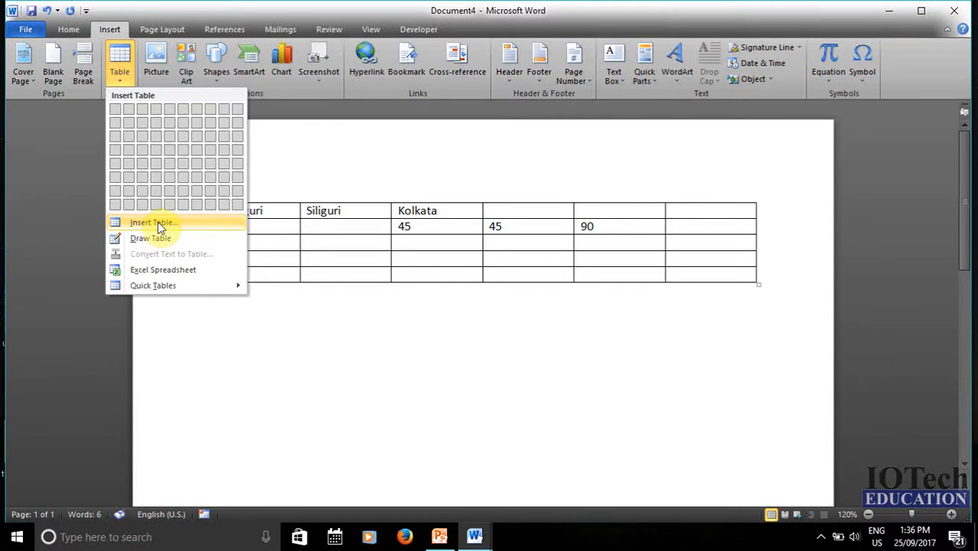
left_click(219, 323)
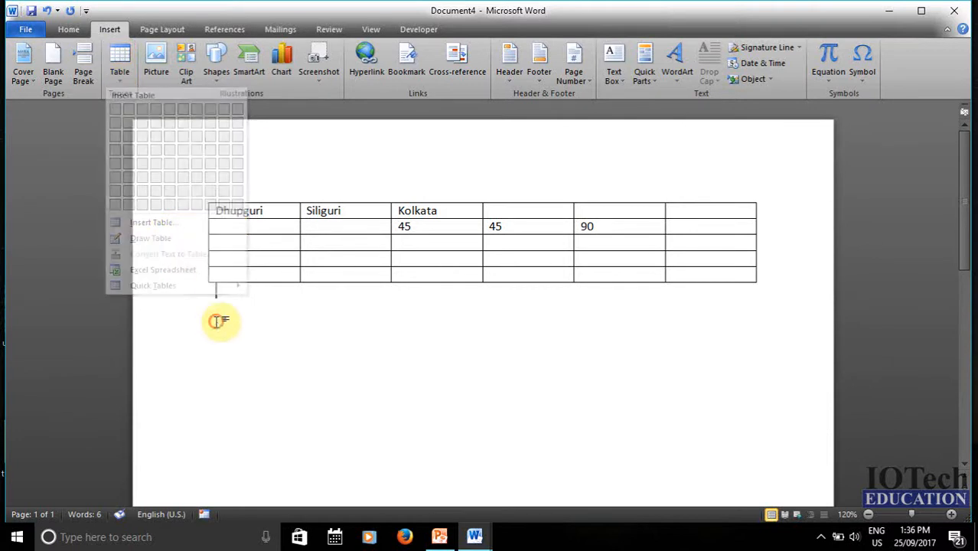
key("Return")
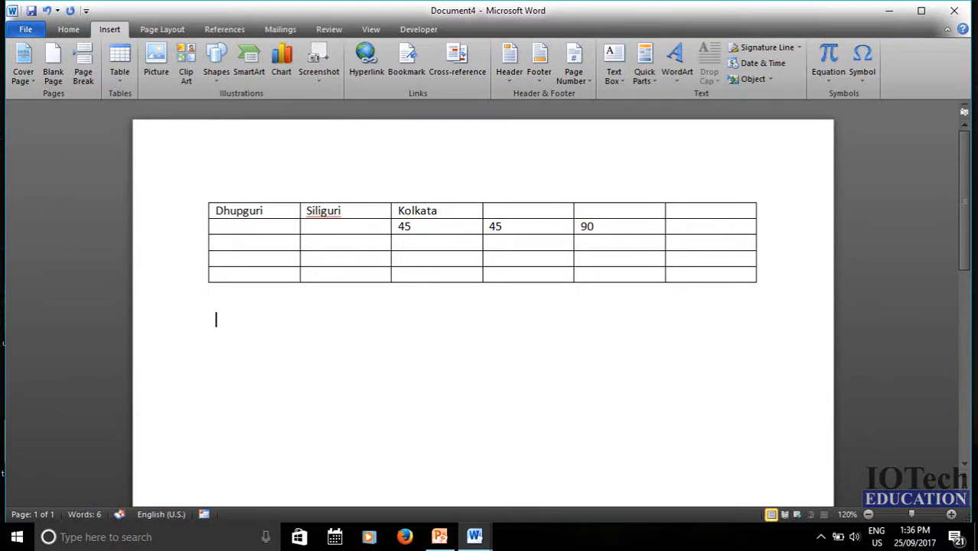
- Insert an empty table with 5 columns and 4 rows
left_click(121, 78)
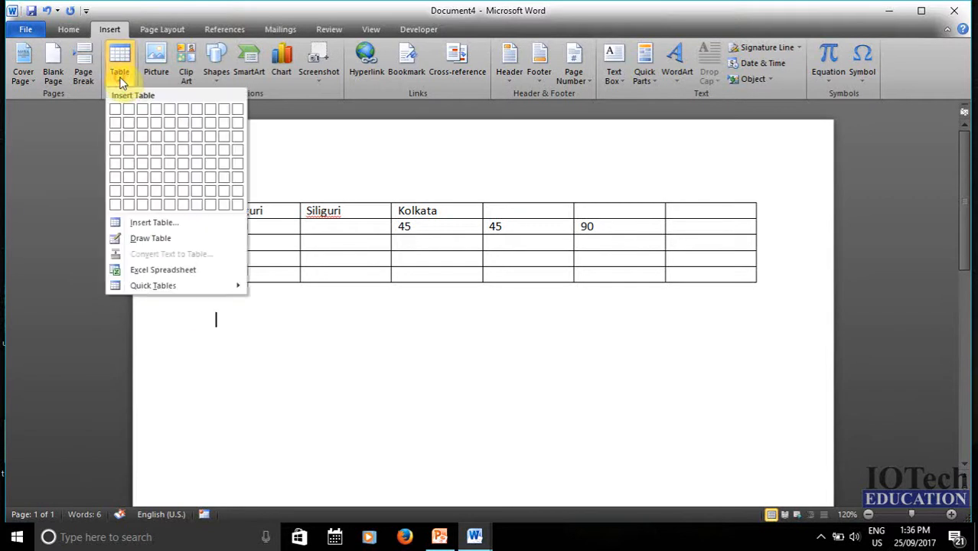
left_click(164, 223)
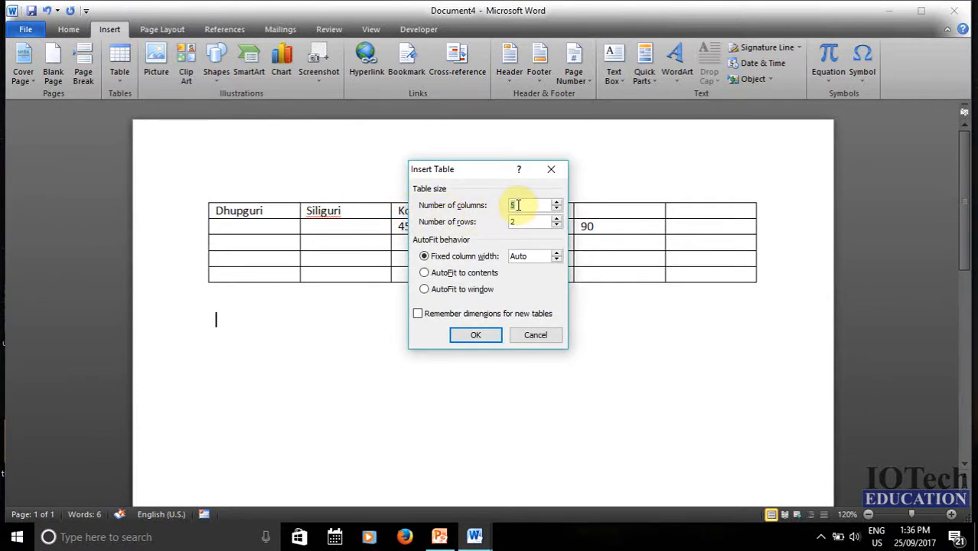
key("BackSpace")
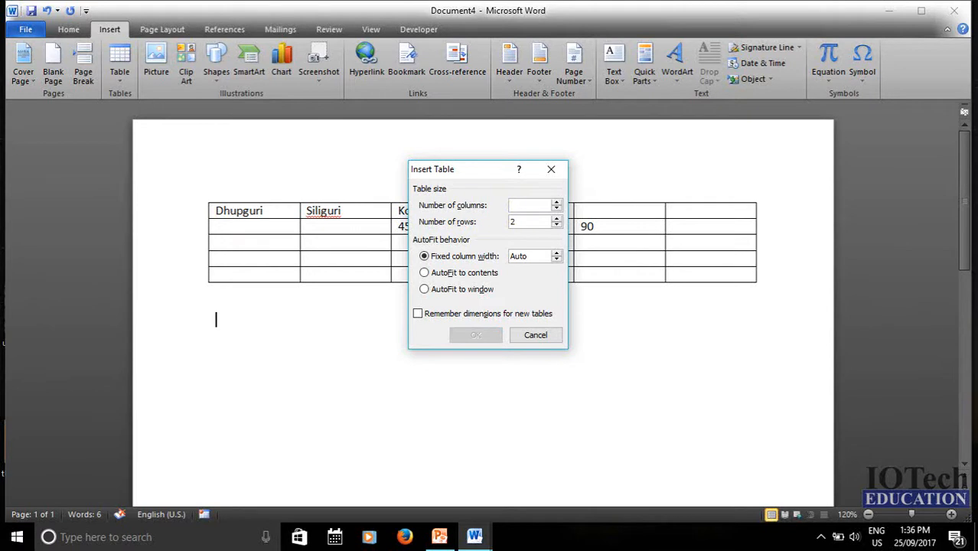
type("5")
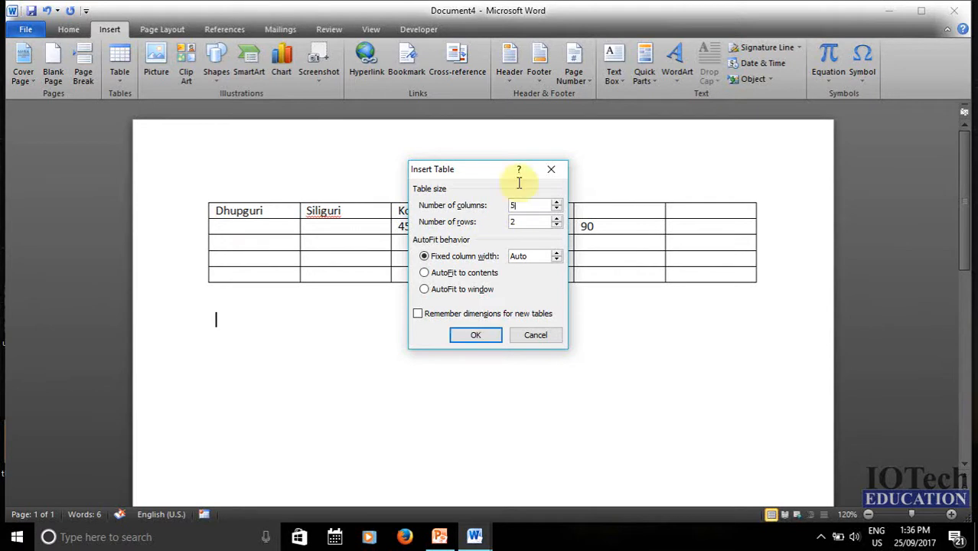
left_click(518, 222)
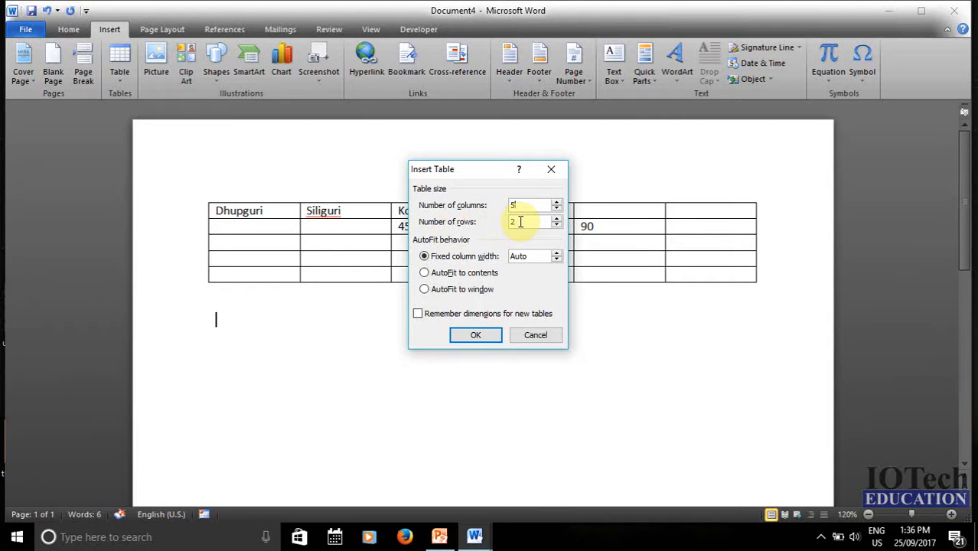
double_click(518, 222)
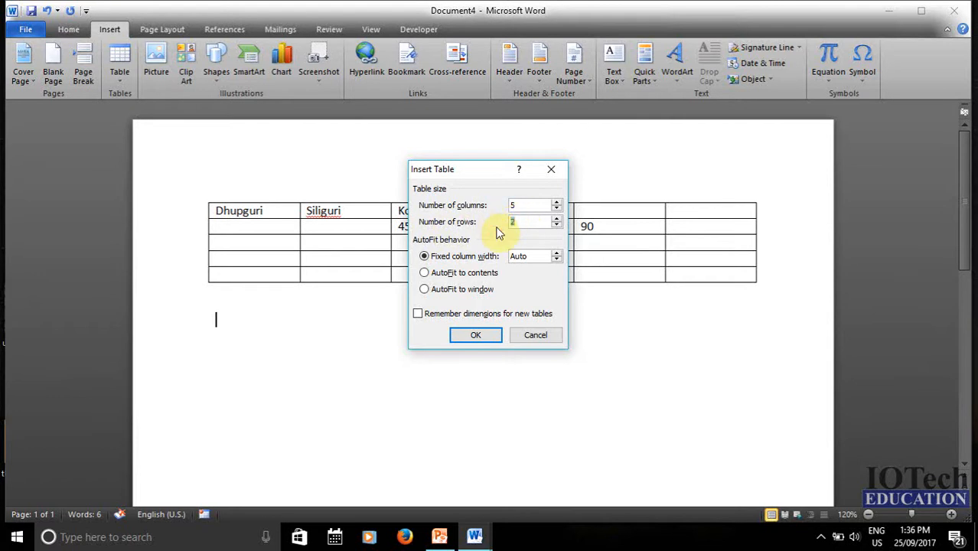
type("4")
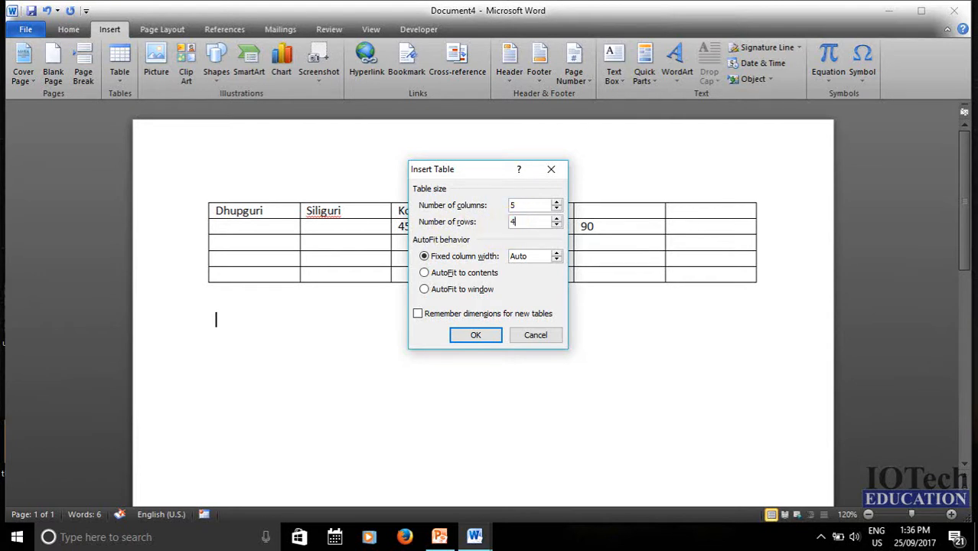
left_click(478, 335)
scroll(467, 307, "down", 2)
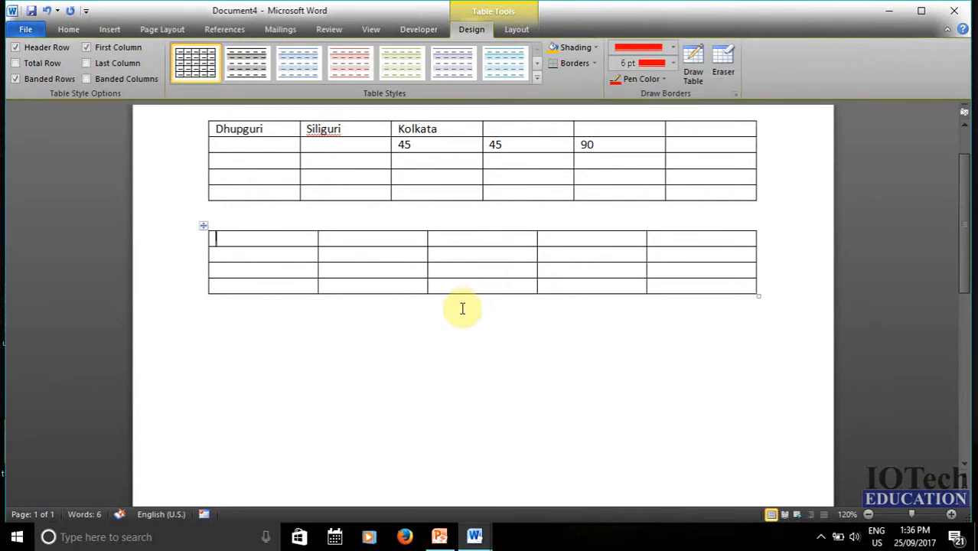
- Draw the outer border of a new table below the second table
left_click(375, 327)
left_click(113, 29)
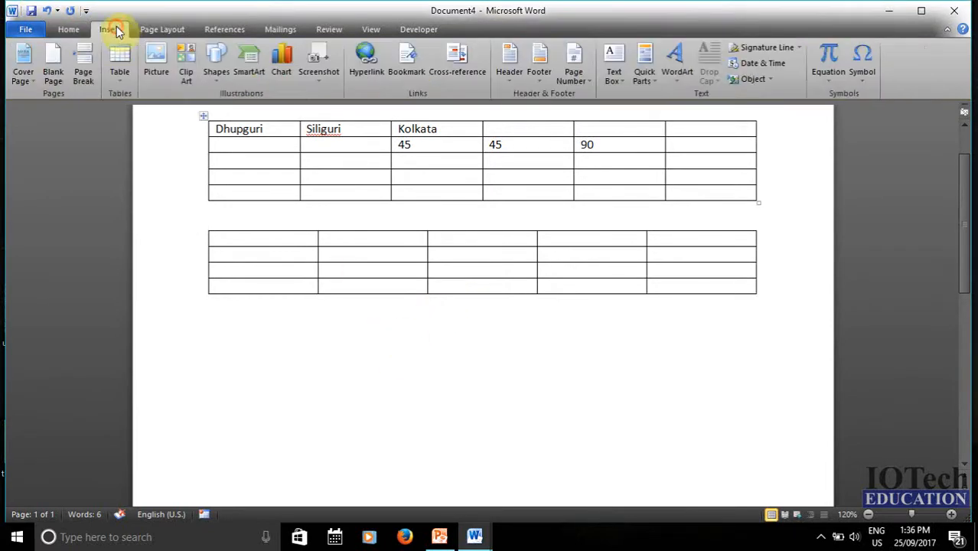
left_click(129, 80)
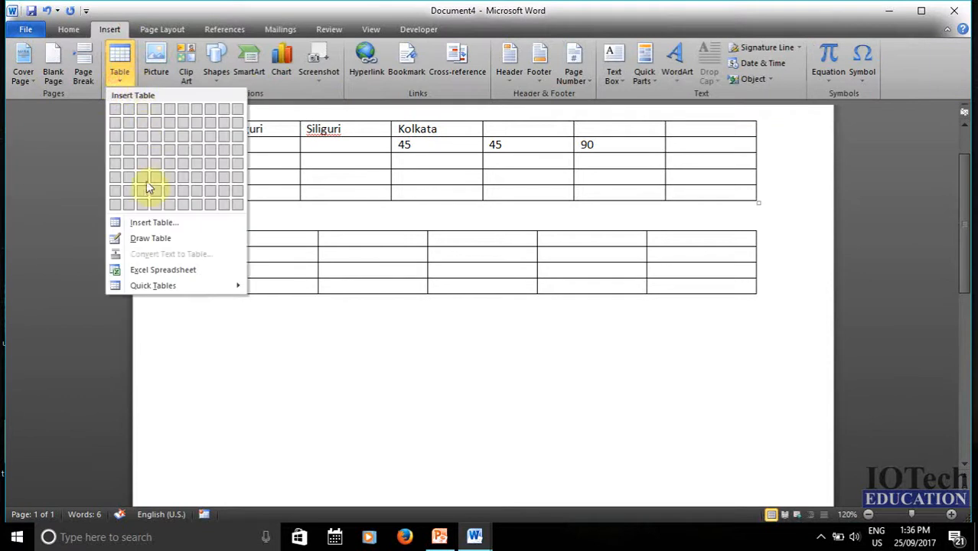
left_click(151, 240)
mouse_move(223, 325)
left_mouse_down()
mouse_move(238, 389)
mouse_move(504, 433)
mouse_move(757, 444)
left_mouse_up()
- Divide the red table with three column lines and one row line
left_click_drag(679, 380, 672, 443)
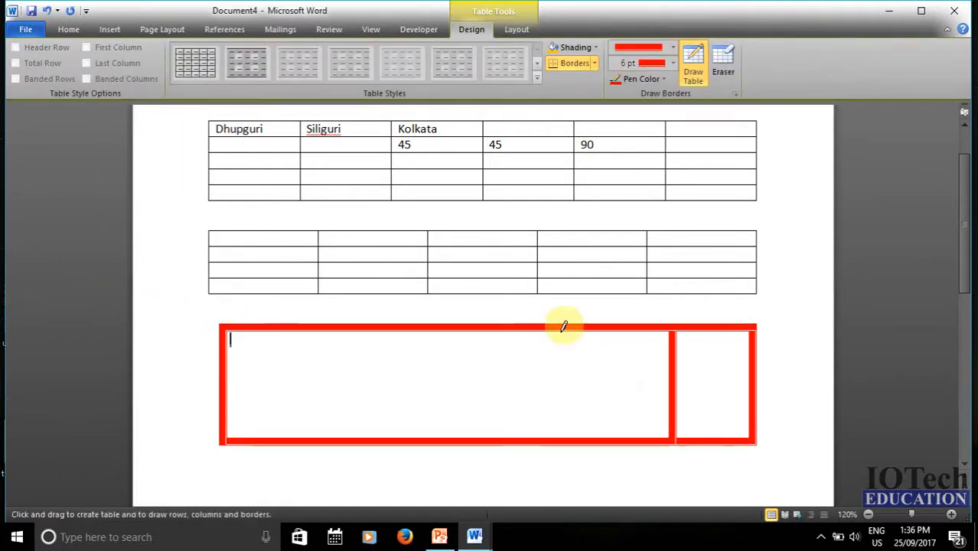
left_click_drag(564, 327, 562, 442)
left_click_drag(471, 331, 471, 443)
left_click_drag(227, 377, 711, 383)
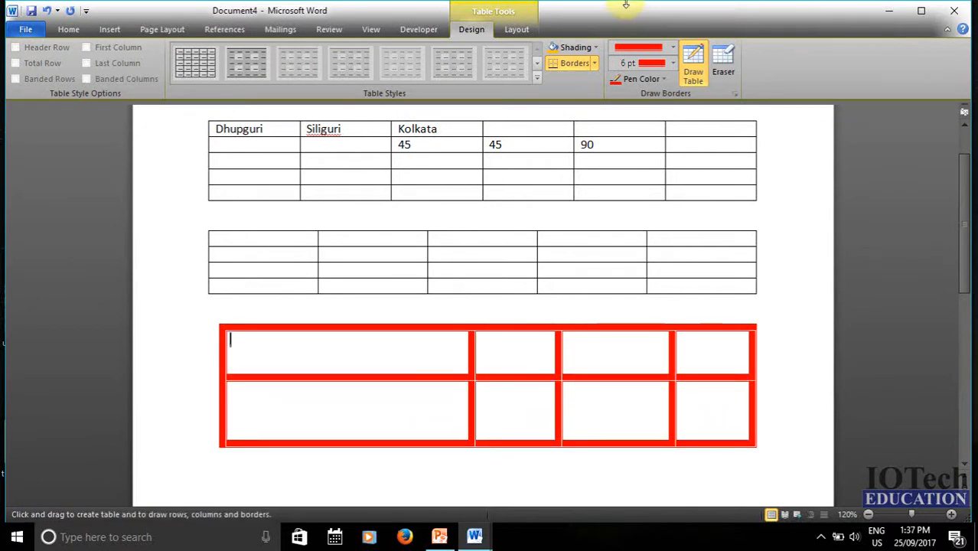
- Turn off table drawing and dismiss the Table menu
left_click(691, 74)
left_click(109, 29)
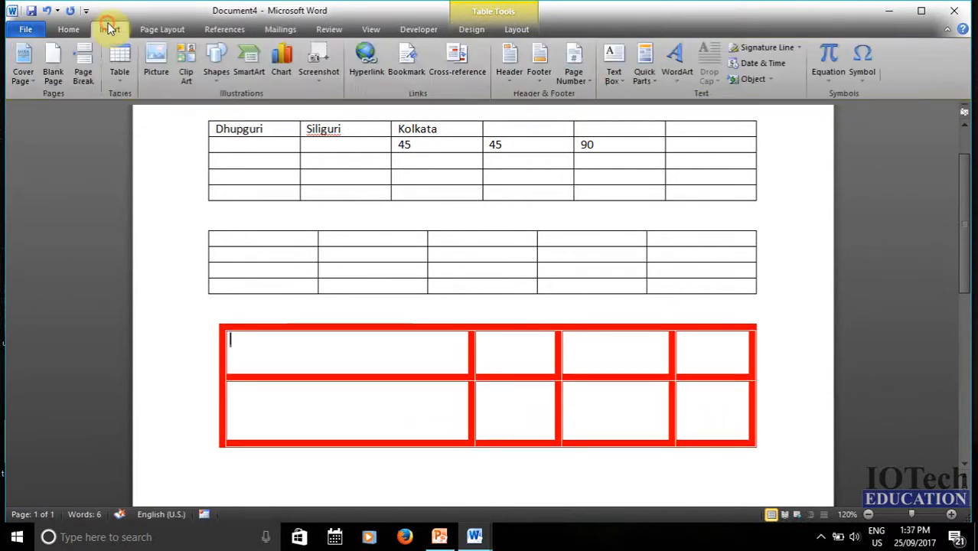
left_click(119, 67)
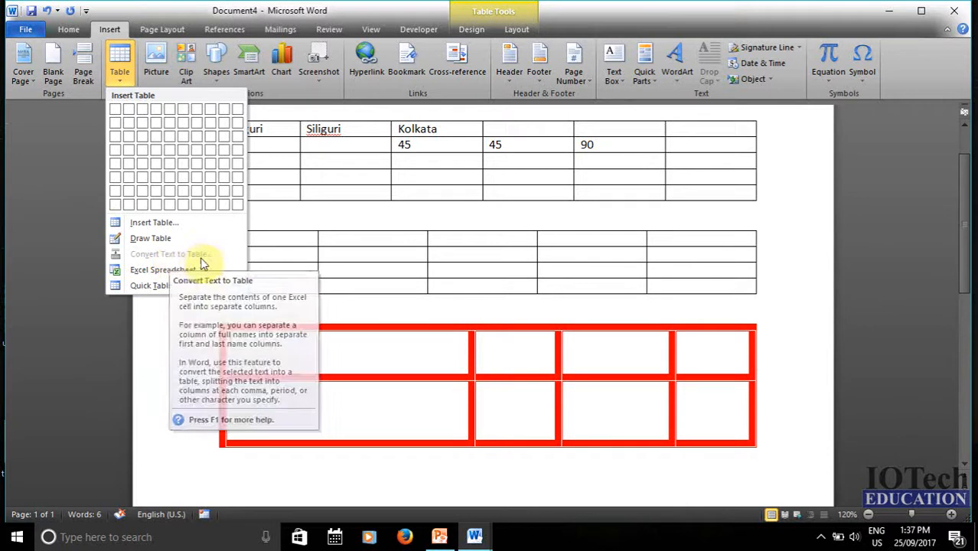
left_click(768, 422)
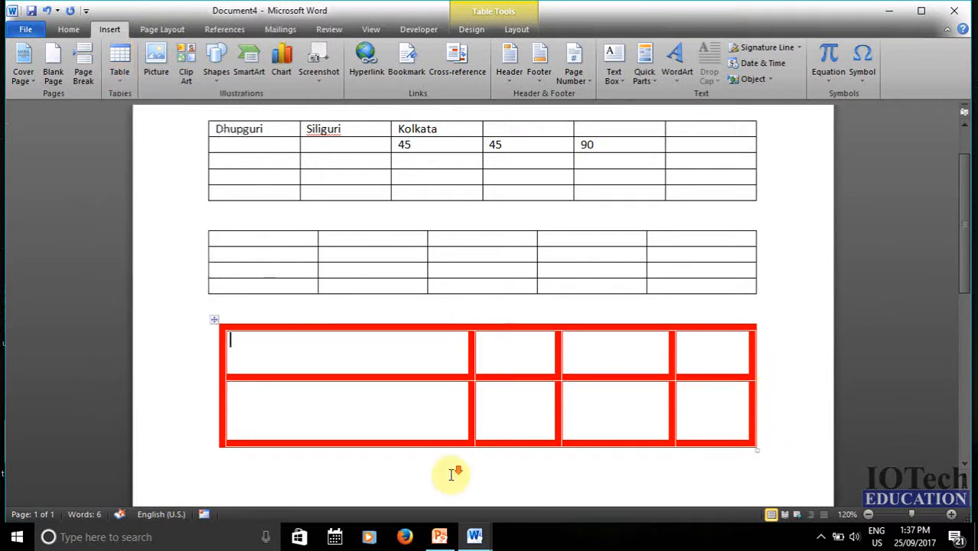
- Type IOTECH and EDUCATION on separate lines below the red table and select both
scroll(306, 349, "down", 3)
left_click(306, 349)
key("Return")
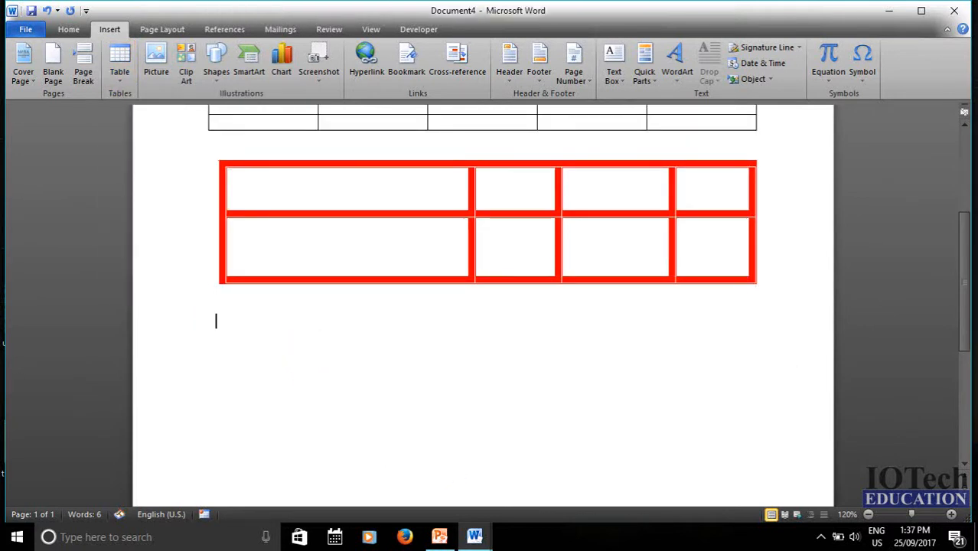
type("IO")
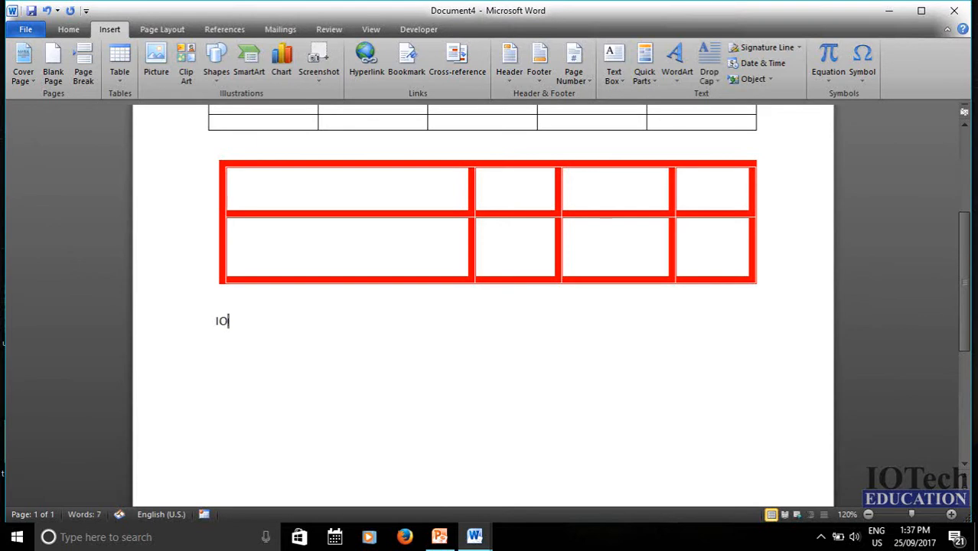
type("TECH")
key("Return")
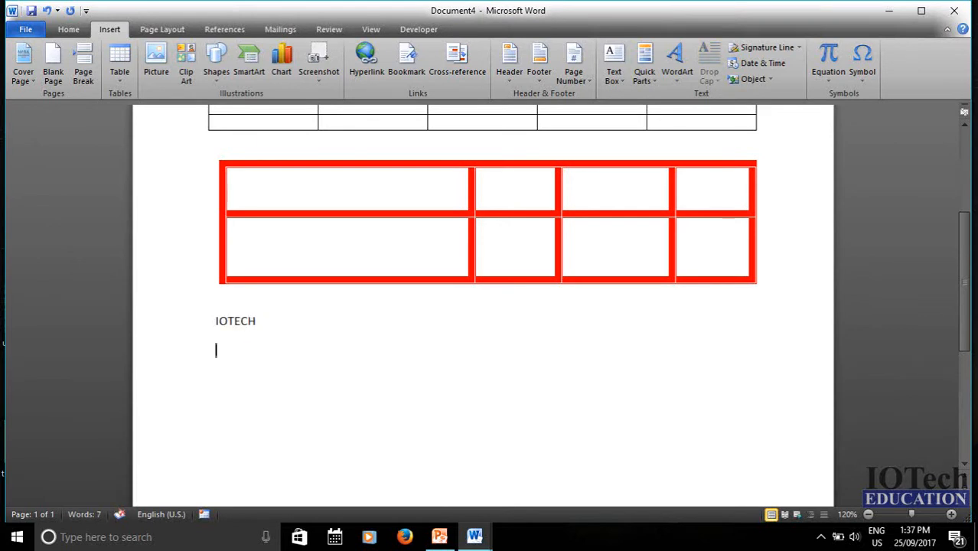
type("EDUCATION")
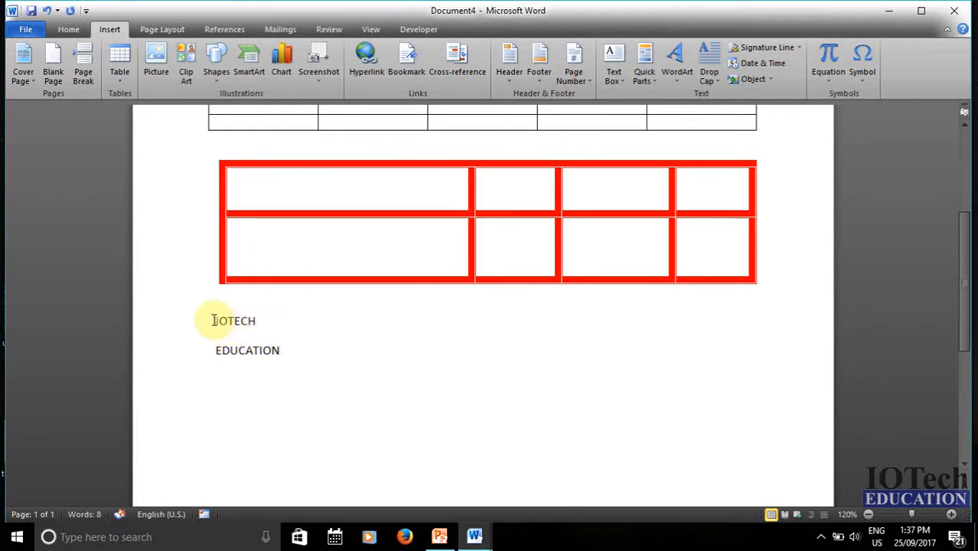
left_click_drag(209, 316, 278, 386)
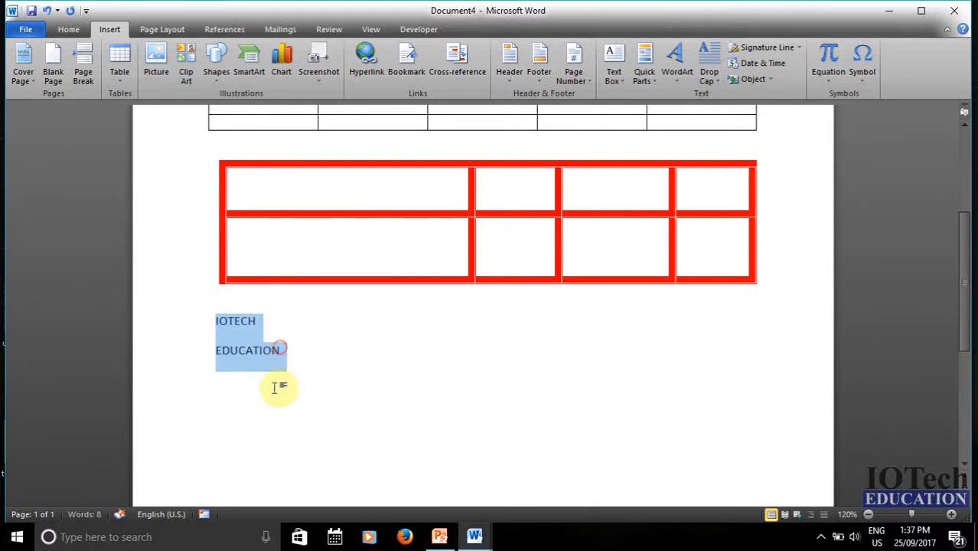
- Convert the selected IOTECH and EDUCATION lines into a 1-column, 2-row table
left_click(120, 70)
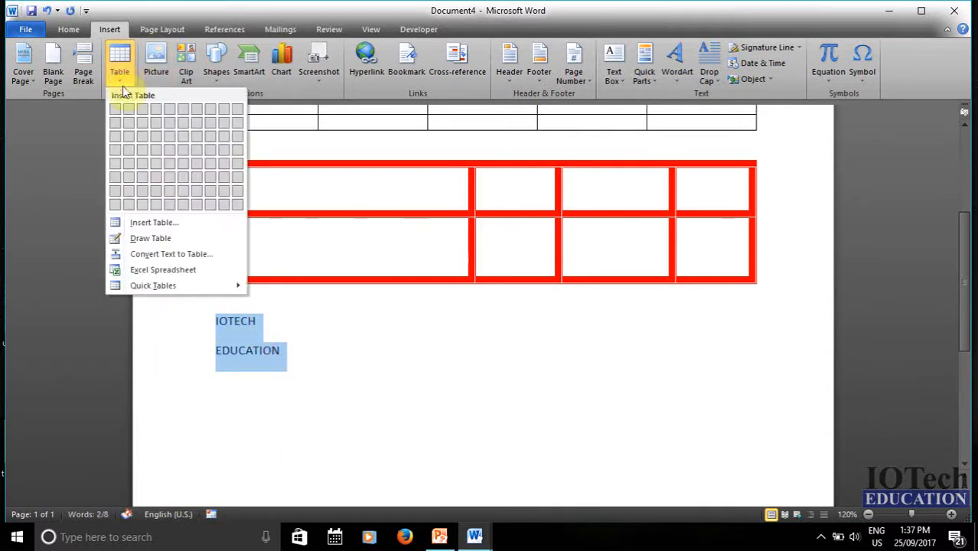
left_click(193, 255)
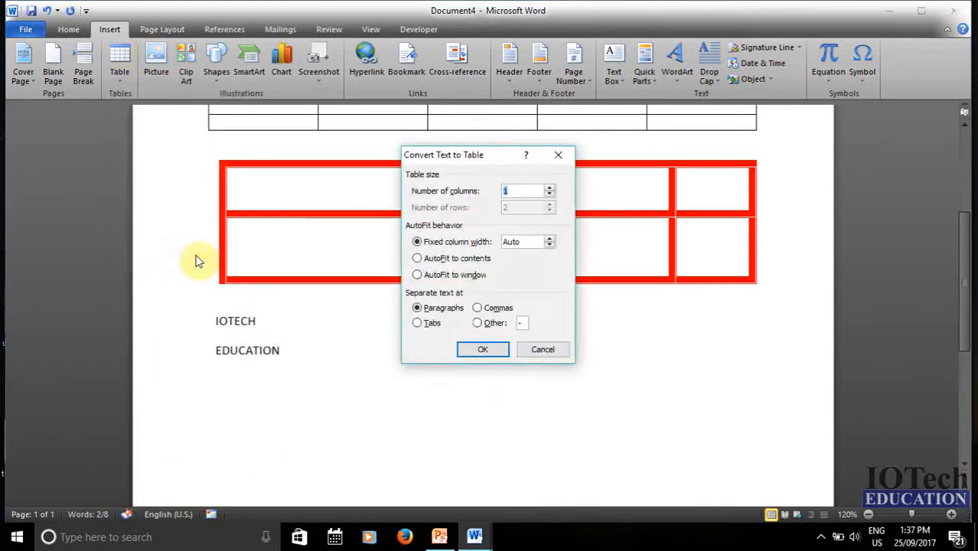
left_click(480, 348)
left_click(359, 375)
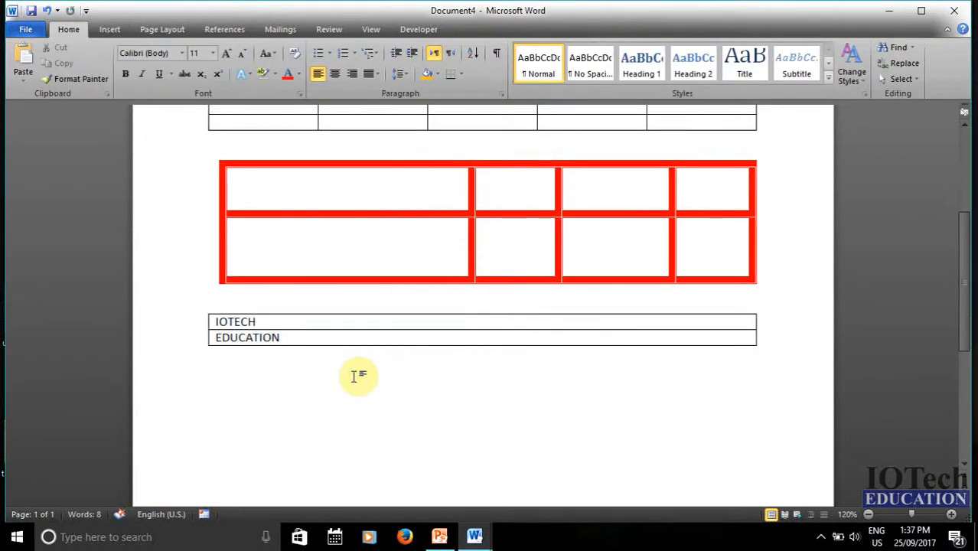
left_click(109, 30)
left_click(122, 76)
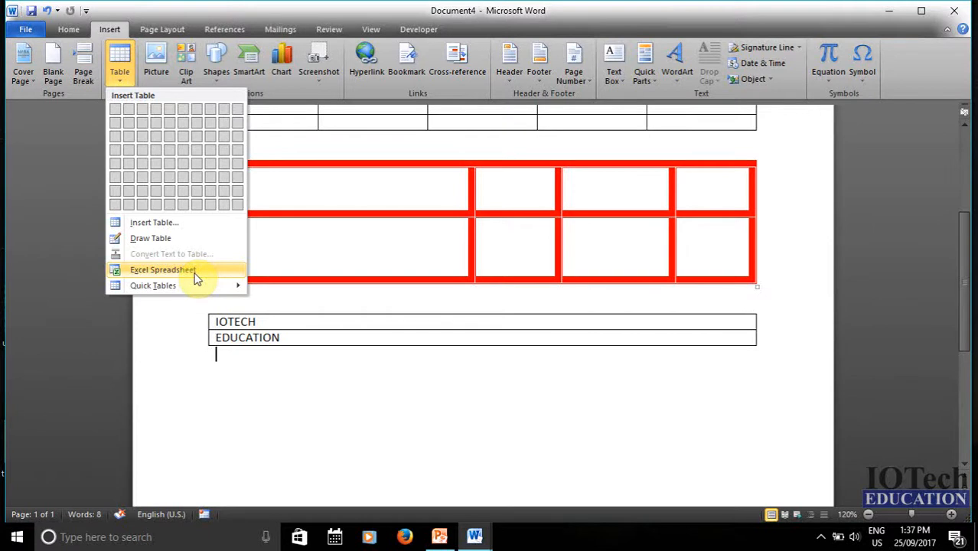
- Embed a blank Excel spreadsheet object below the IOTECH/EDUCATION table
mouse_move(145, 290)
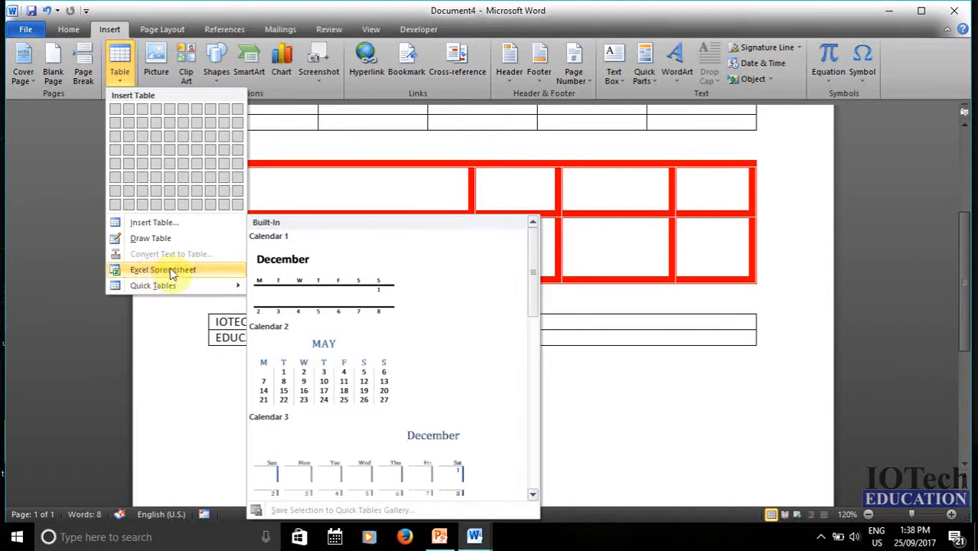
left_click(171, 271)
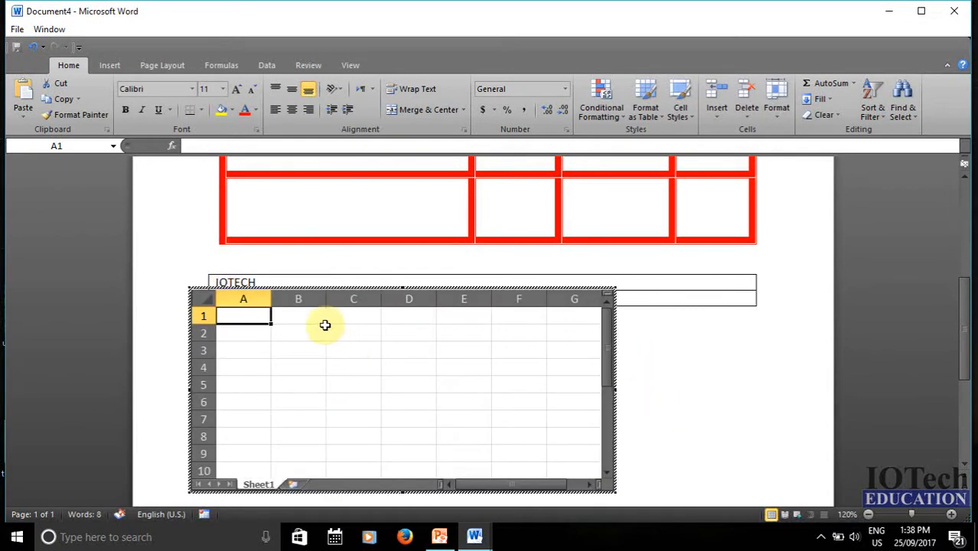
left_click(292, 314)
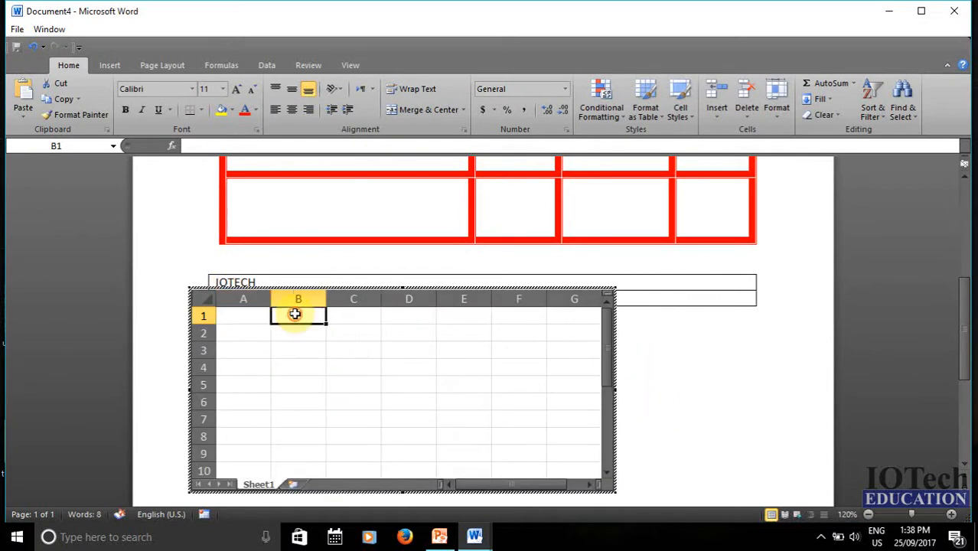
left_click(700, 394)
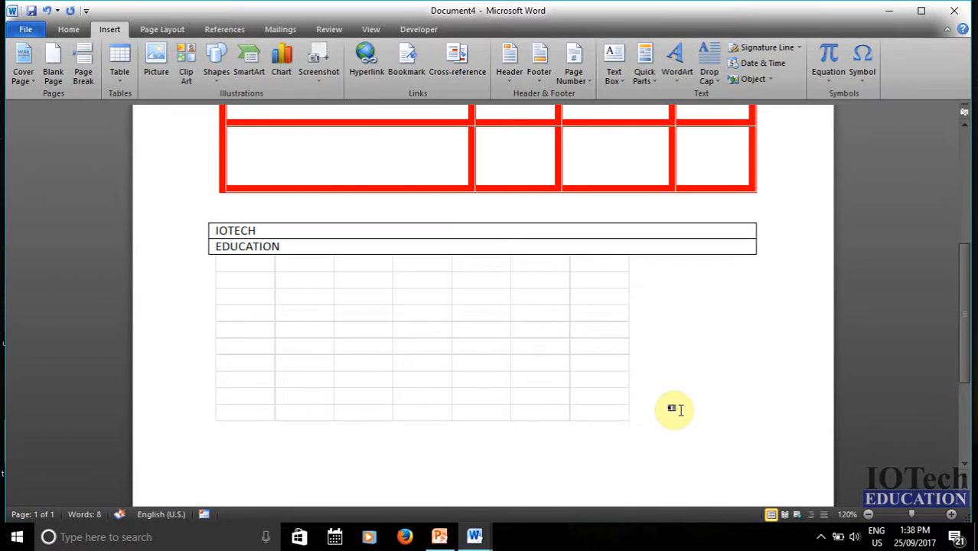
left_click(120, 77)
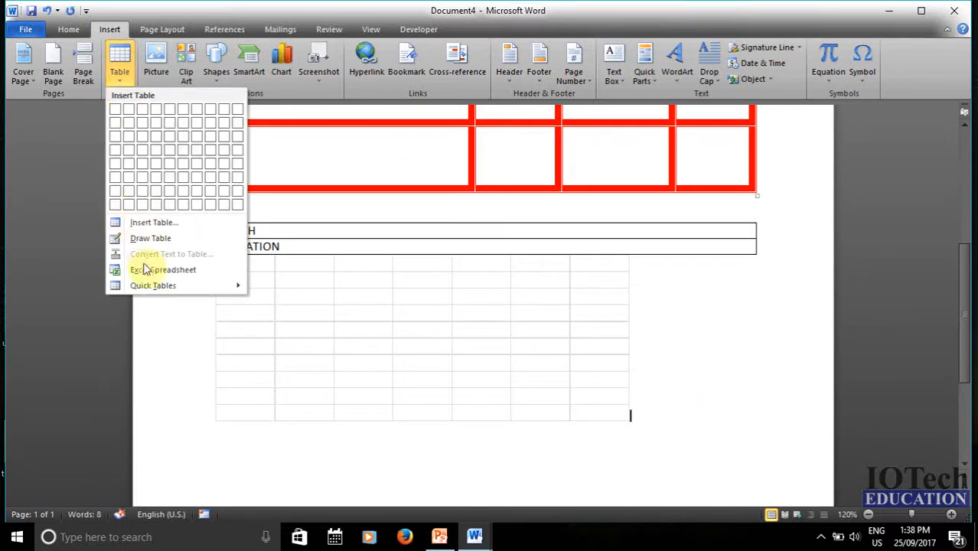
- Browse the Quick Tables gallery and insert the Calendar 2 MAY calendar
mouse_move(142, 287)
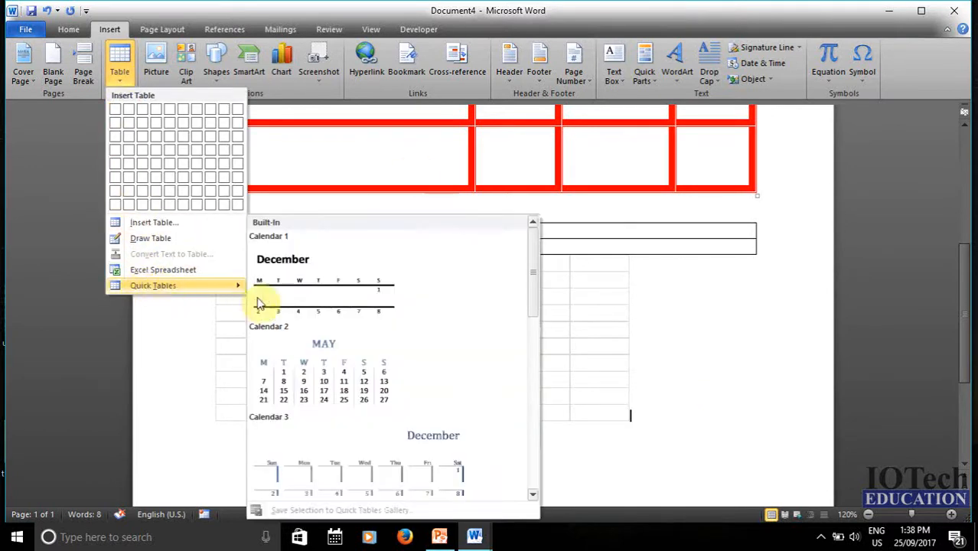
scroll(329, 289, "down", 6)
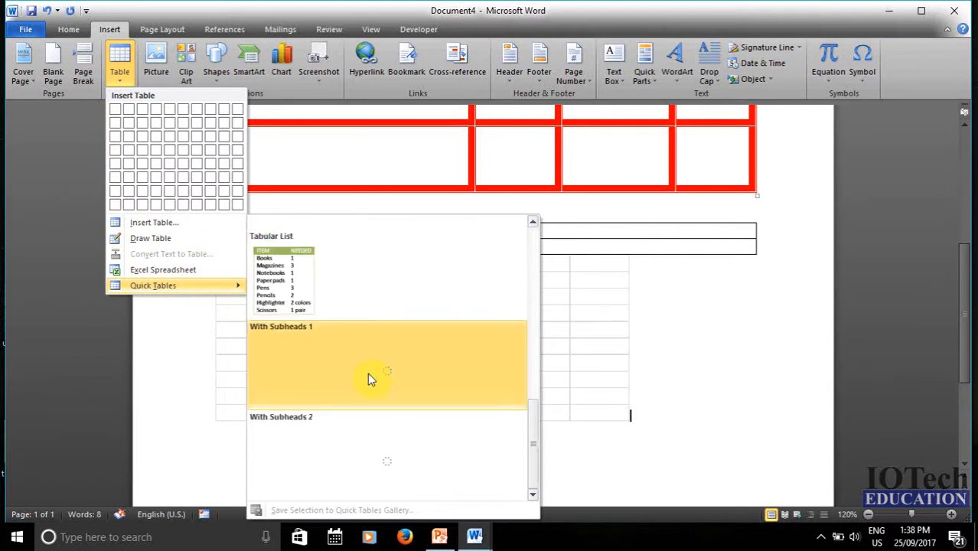
scroll(325, 291, "up", 8)
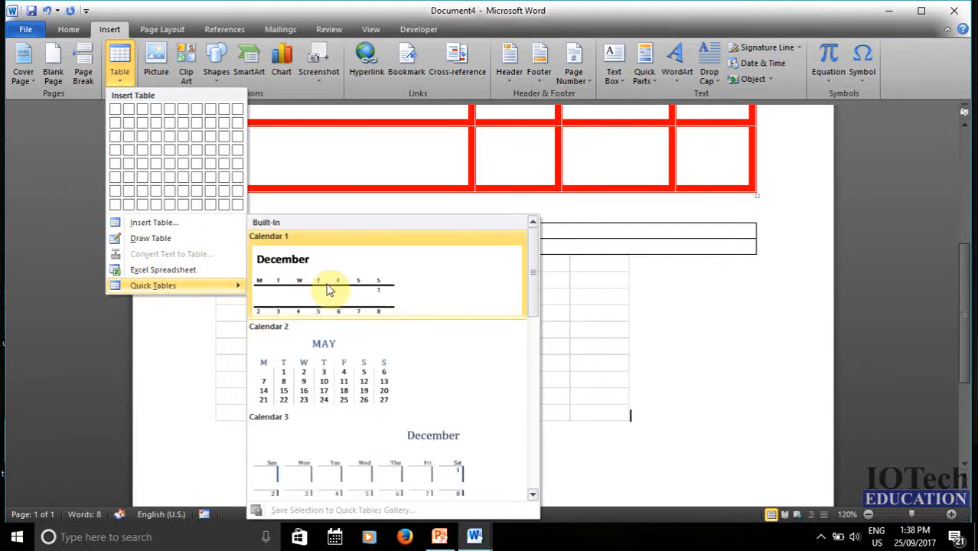
scroll(329, 284, "down", 6)
scroll(344, 360, "up", 6)
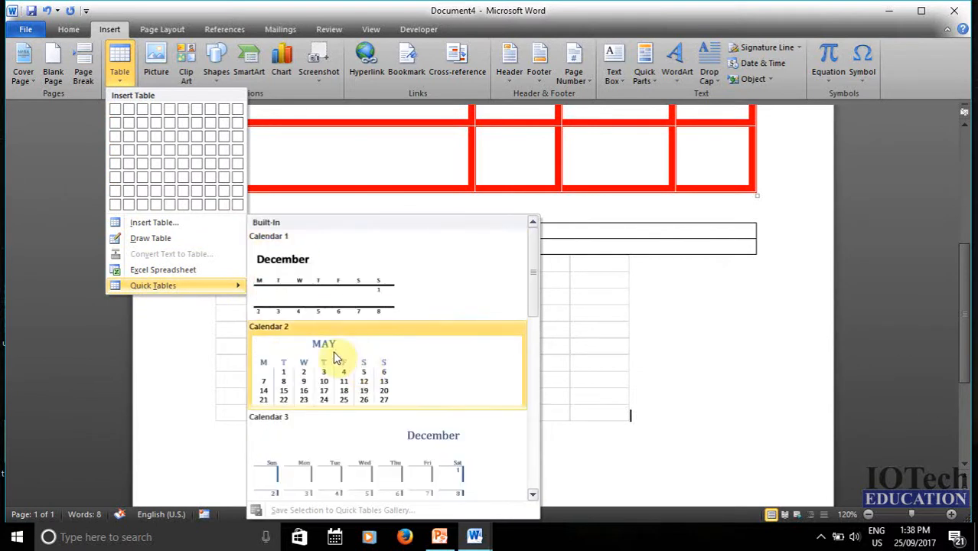
scroll(363, 373, "down", 6)
scroll(364, 360, "up", 4)
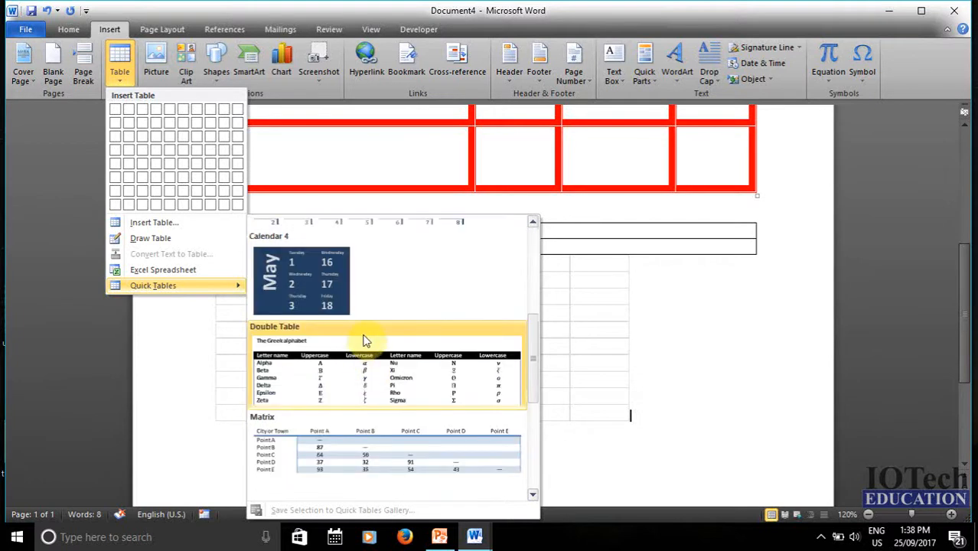
scroll(361, 360, "down", 4)
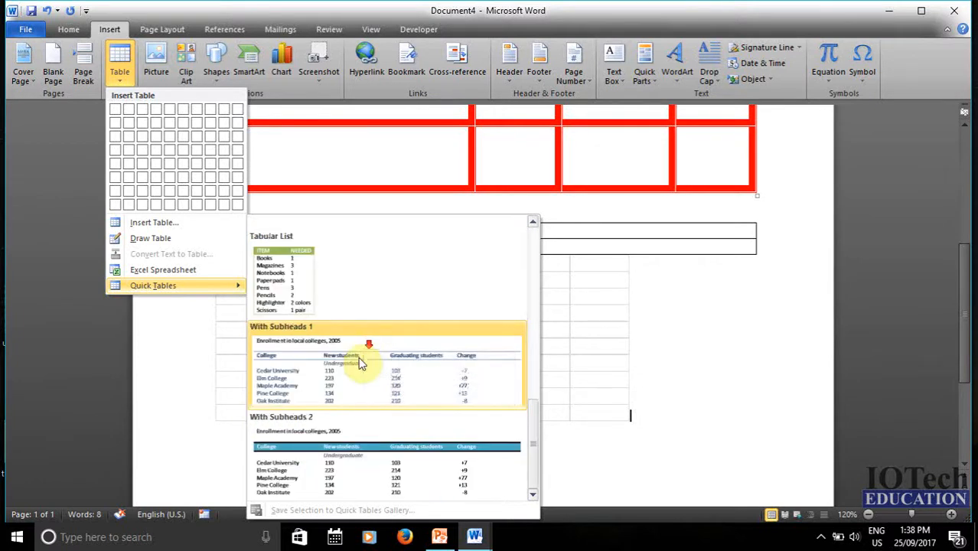
scroll(366, 374, "up", 6)
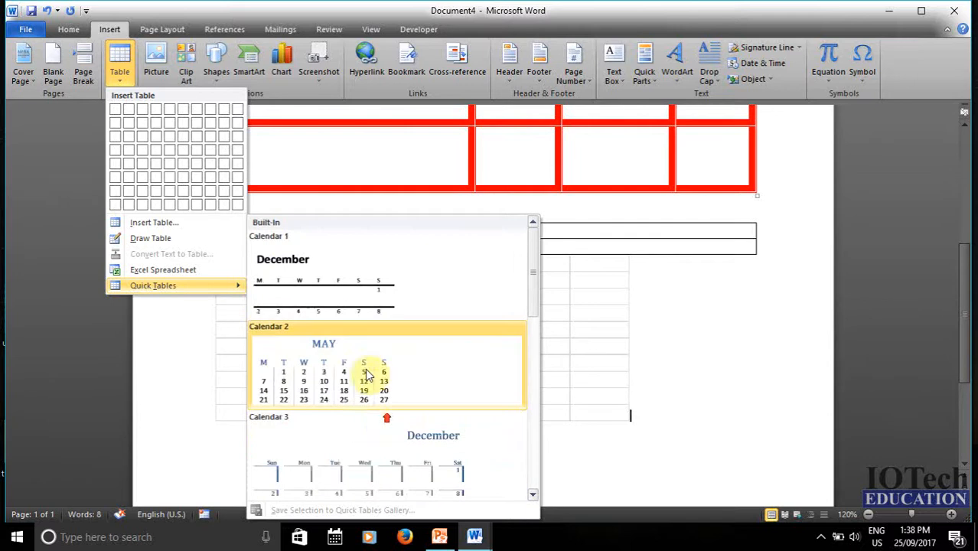
scroll(399, 407, "down", 6)
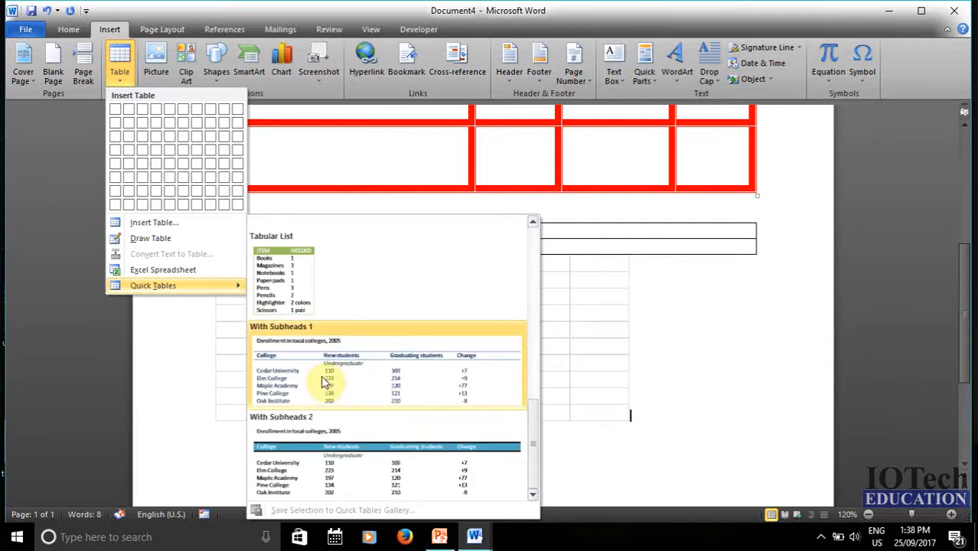
scroll(320, 375, "up", 3)
scroll(310, 358, "up", 3)
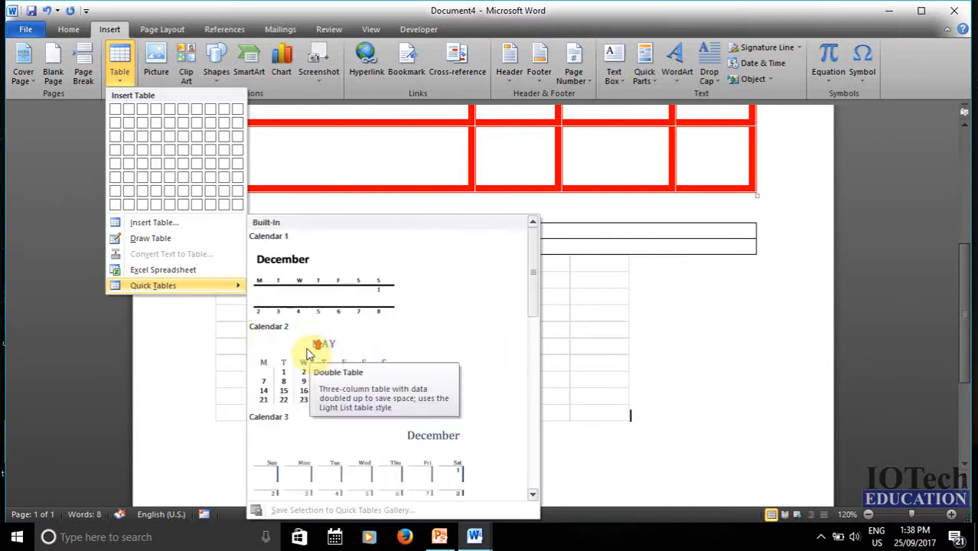
left_click(325, 375)
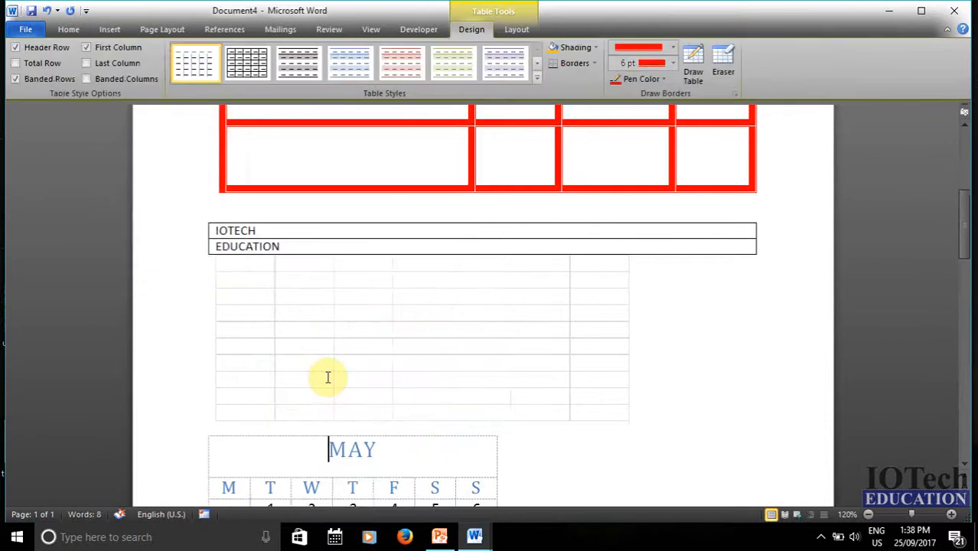
- Place the caret after the calendar's 27 row
scroll(327, 376, "down", 3)
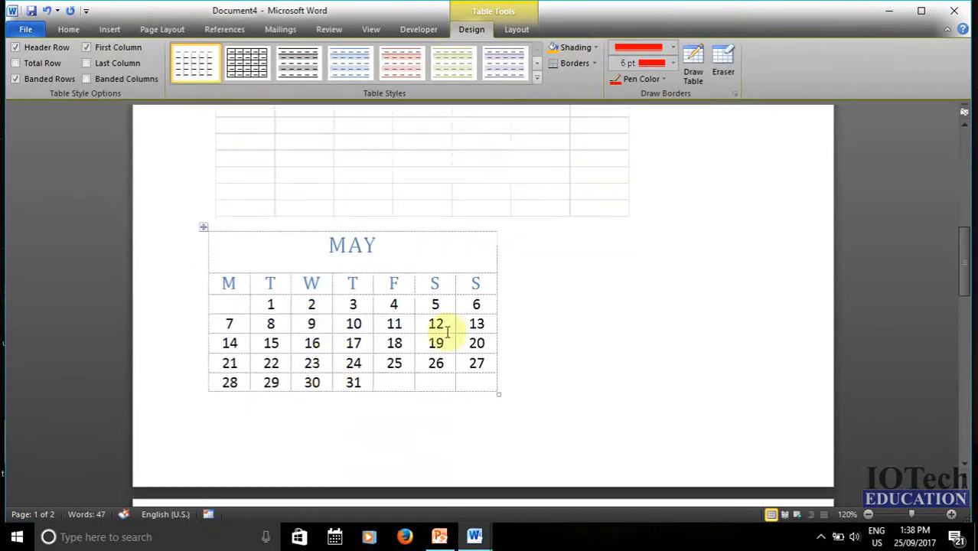
left_click(518, 369)
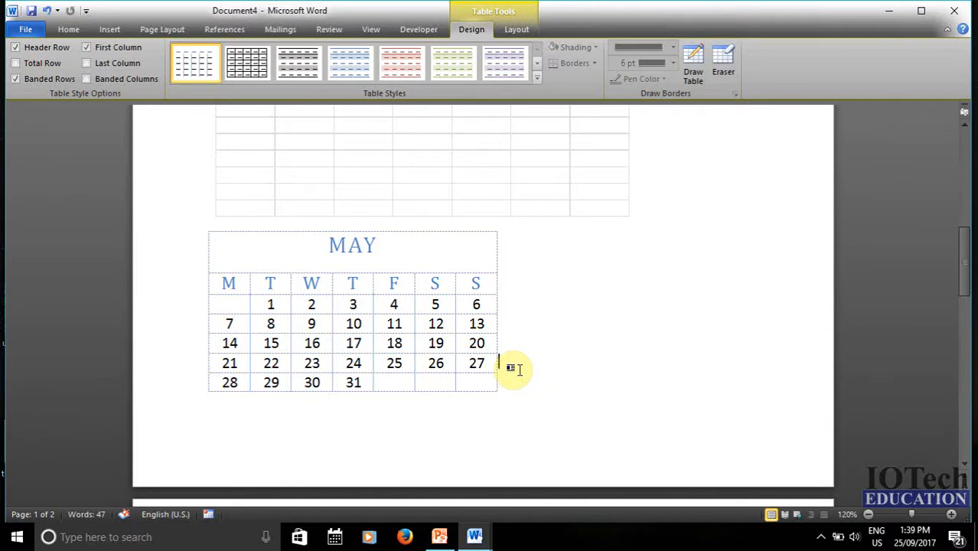
left_click(108, 29)
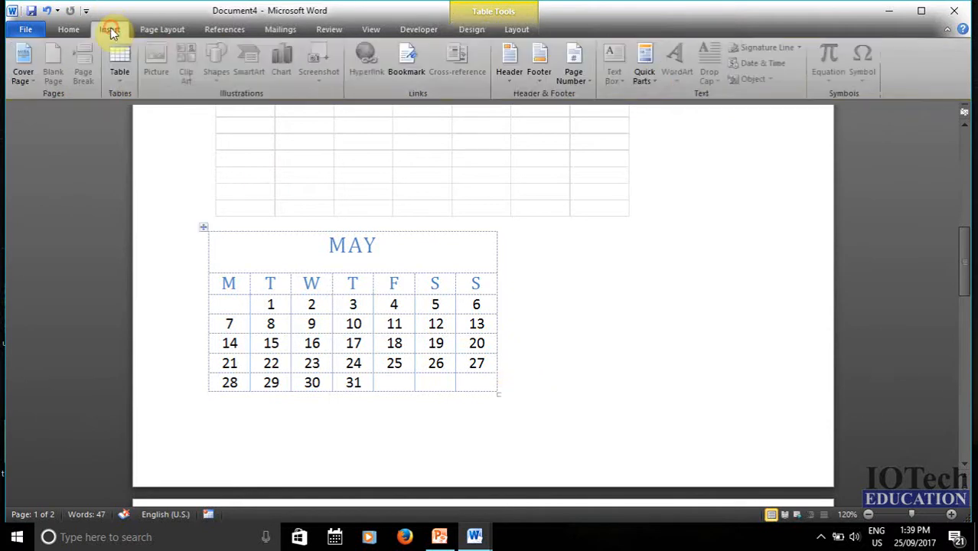